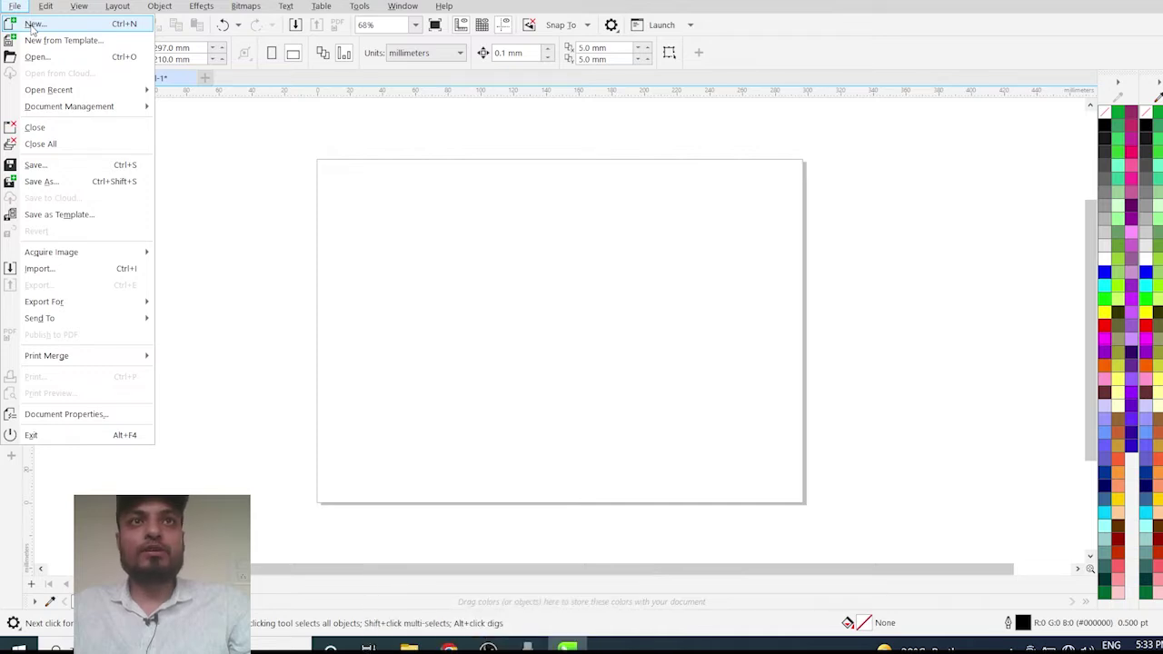
Step: Create a blank landscape B0 (JIS) document in RGB at 300 dpi and close it again
{"action": "left_click", "coordinate": [33, 24]}
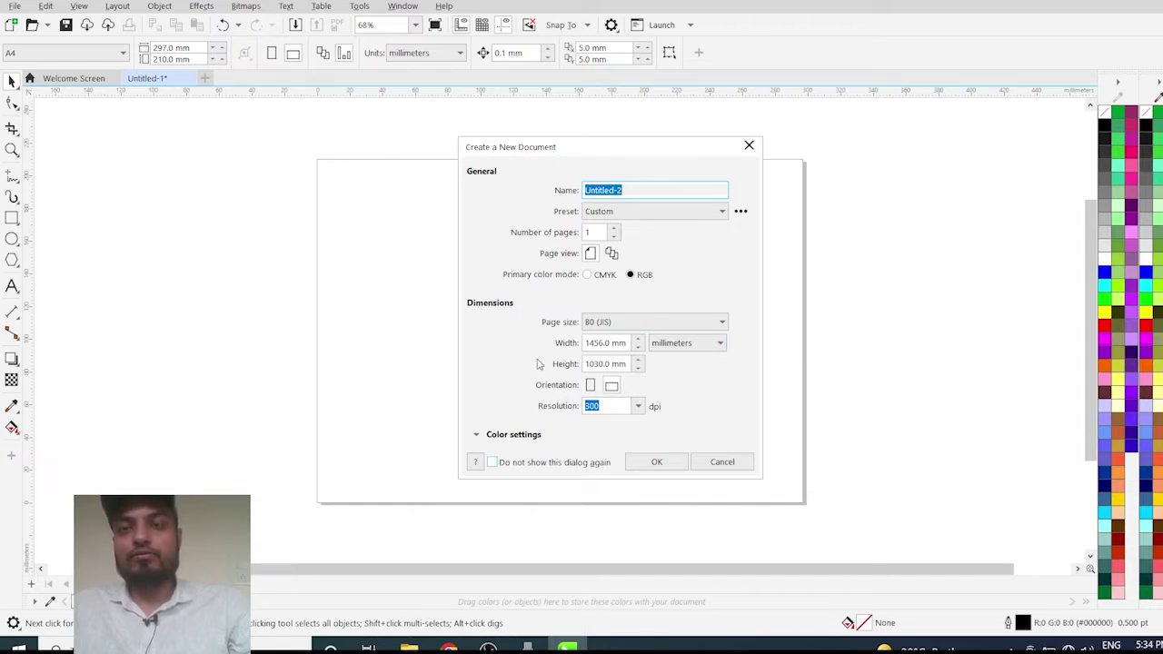
{"action": "left_click", "coordinate": [655, 463]}
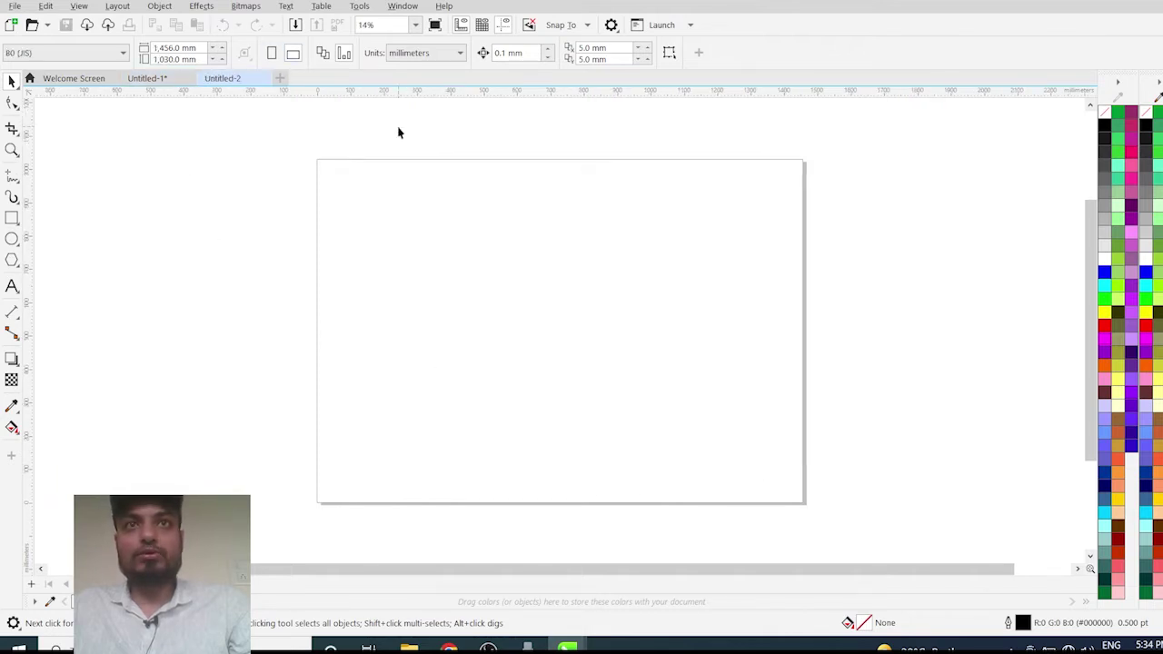
{"action": "left_click", "coordinate": [265, 78]}
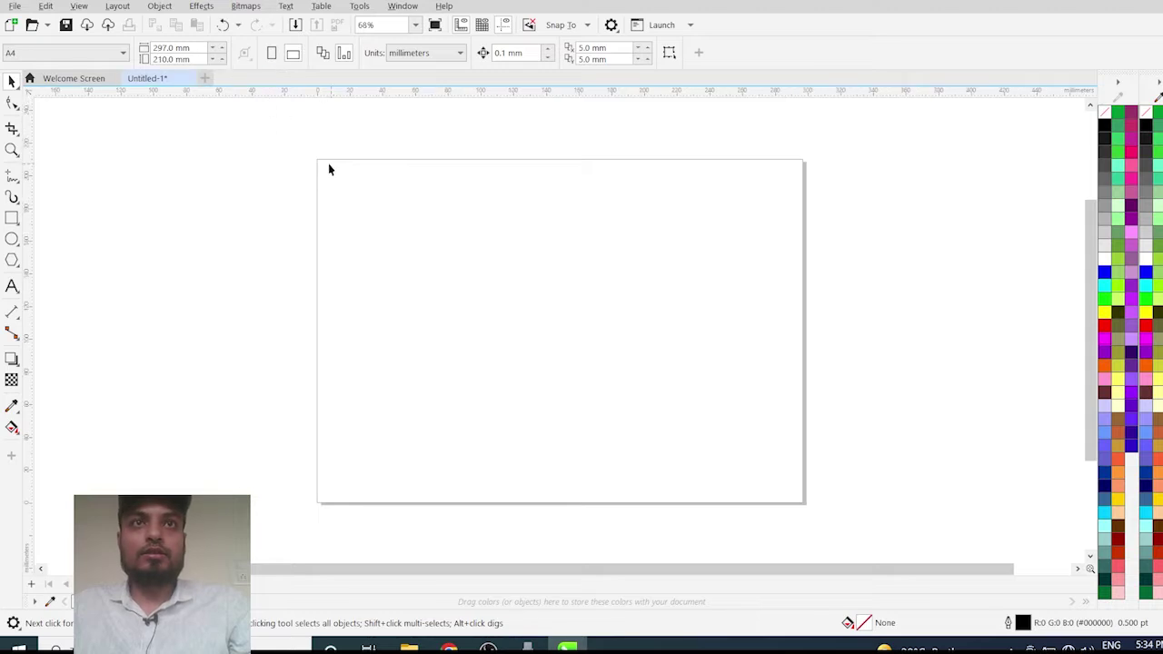
Step: Browse the templates available for starting a new document, and leave without opening one
{"action": "left_click", "coordinate": [15, 7]}
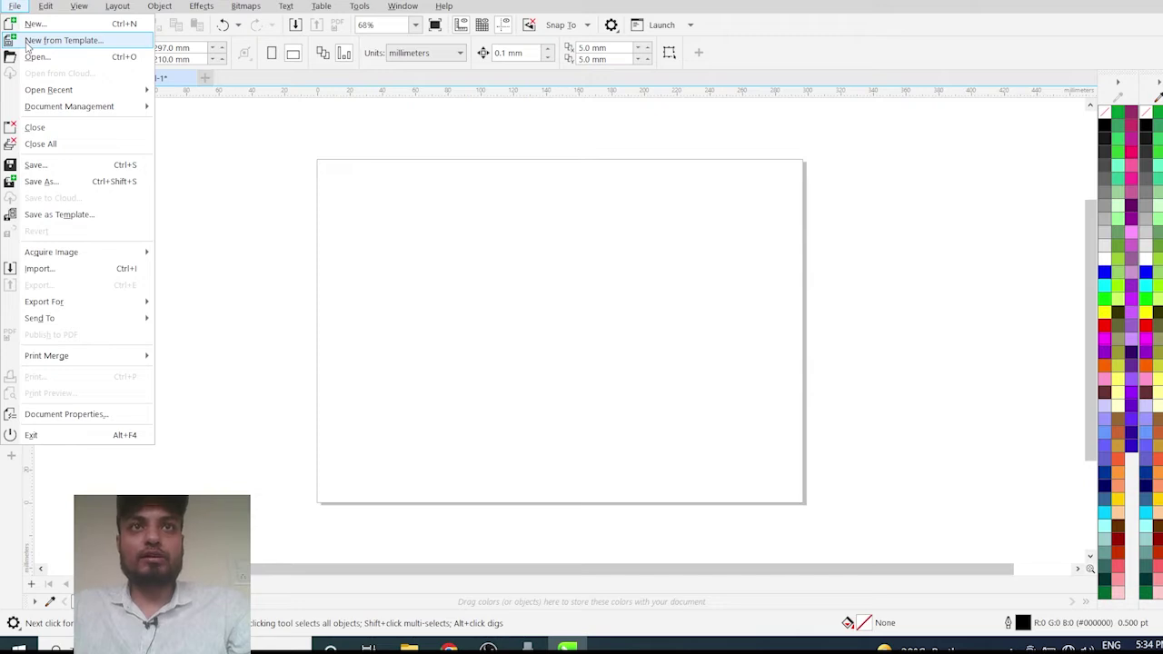
{"action": "left_click", "coordinate": [27, 42]}
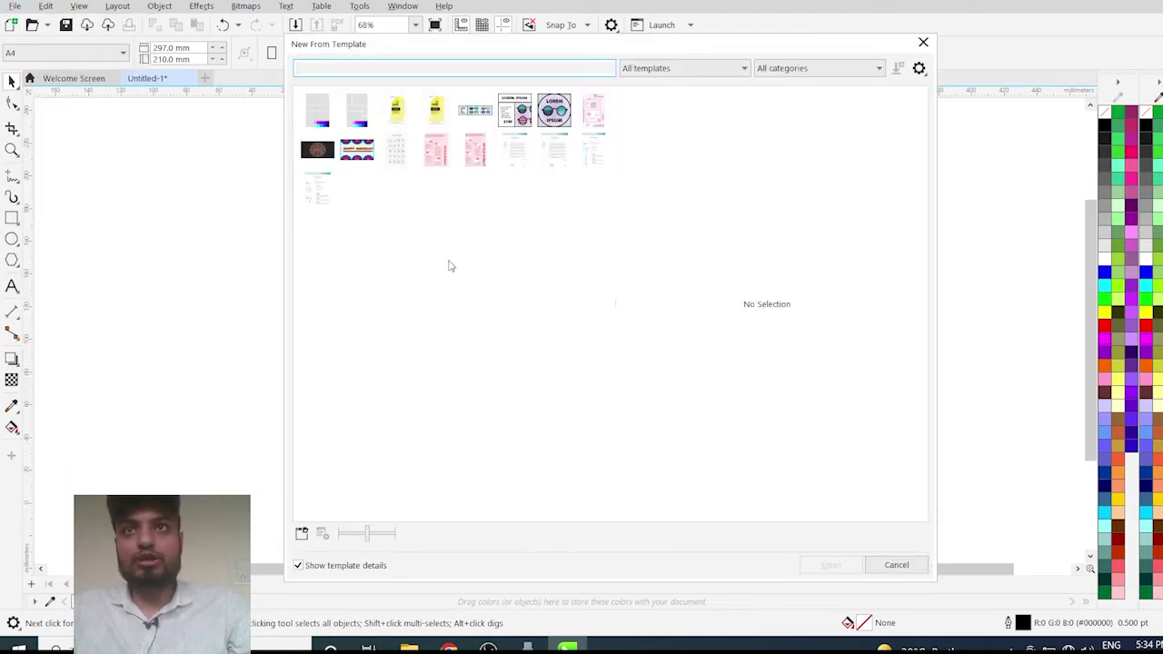
{"action": "left_click", "coordinate": [920, 45]}
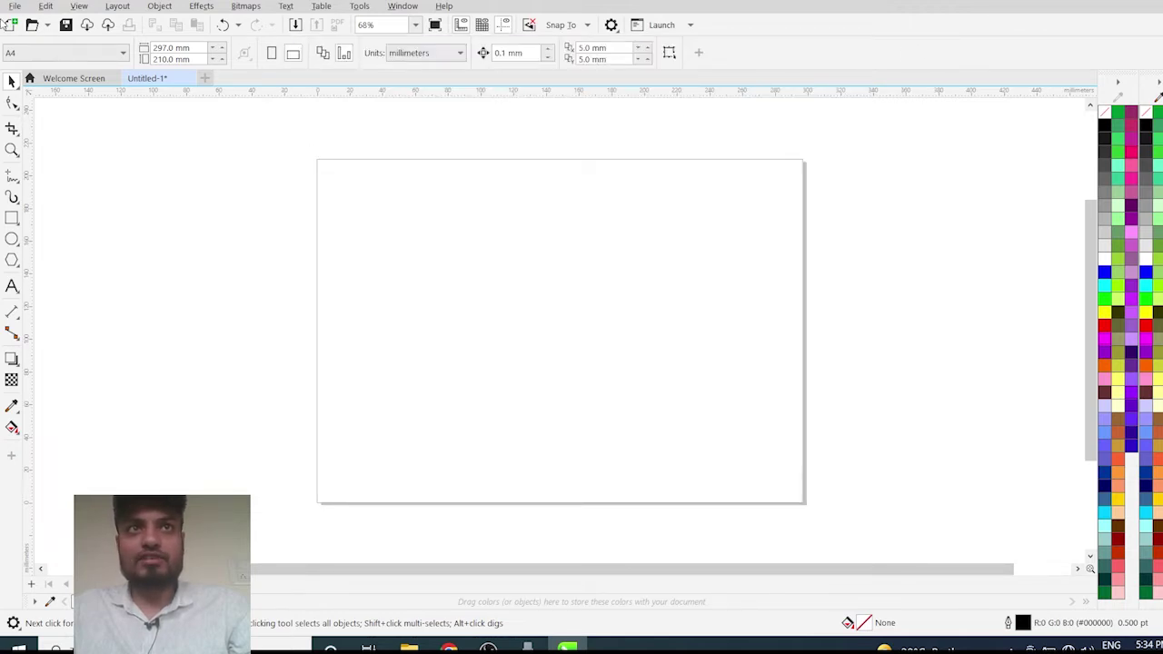
Step: View the drawings available to open in the ASHRAF ARS folder, without opening any
{"action": "left_click", "coordinate": [14, 7]}
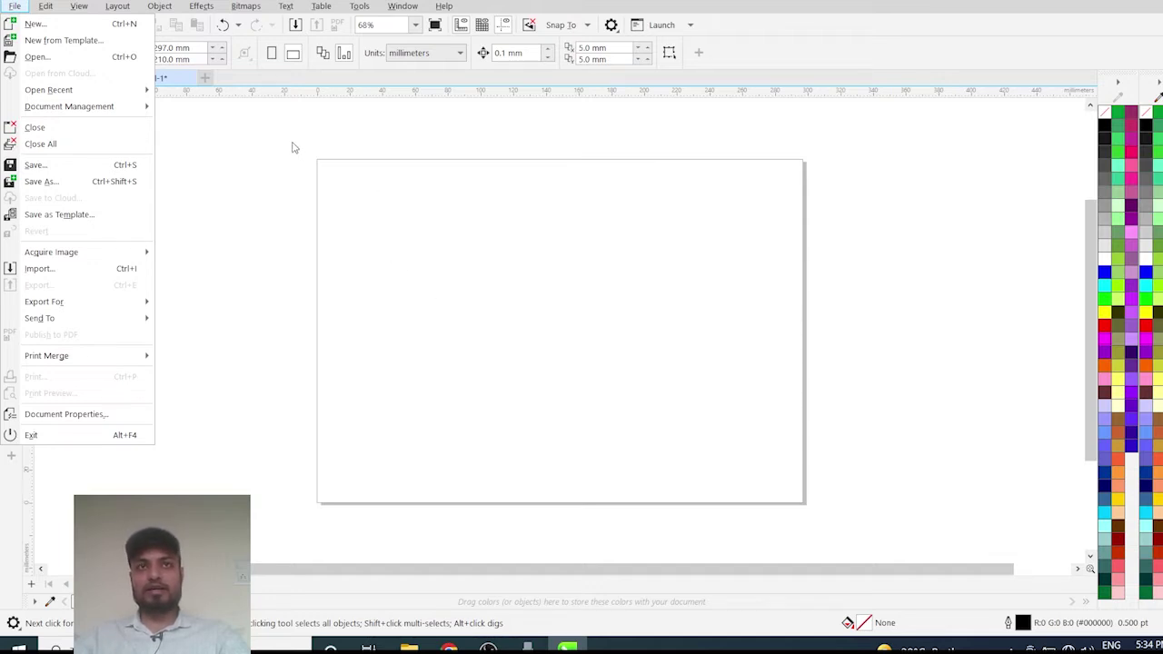
{"action": "left_click", "coordinate": [48, 60]}
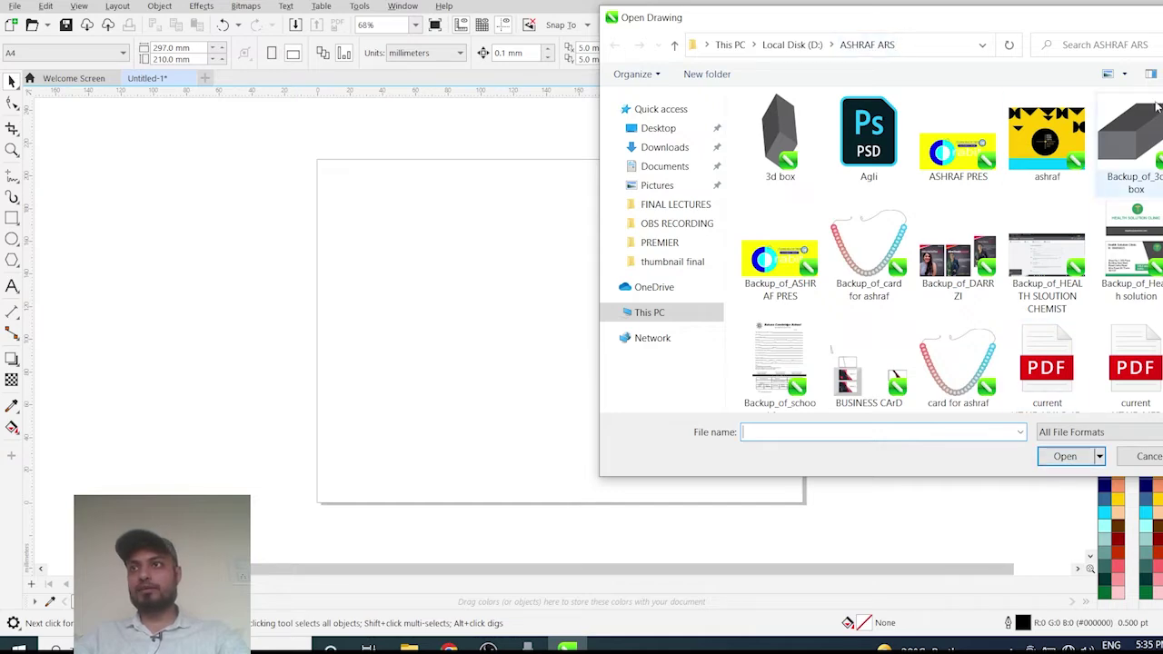
{"action": "key", "text": "Escape"}
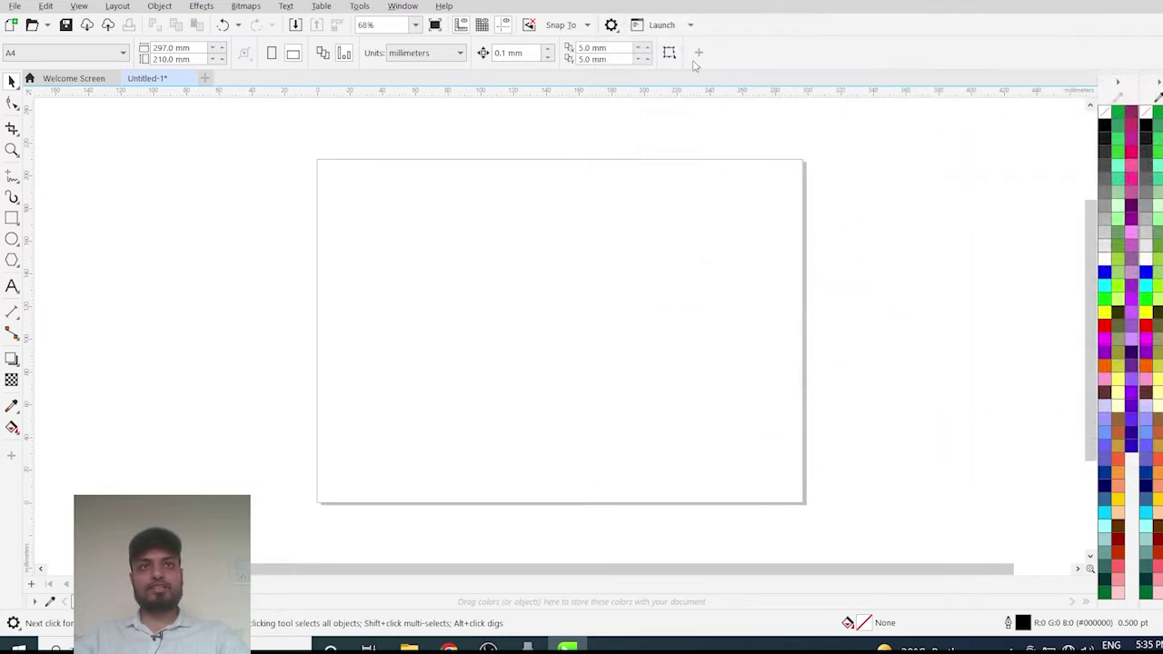
Step: Look through the recently opened drawings and the commands for managing and closing documents
{"action": "left_click", "coordinate": [15, 6]}
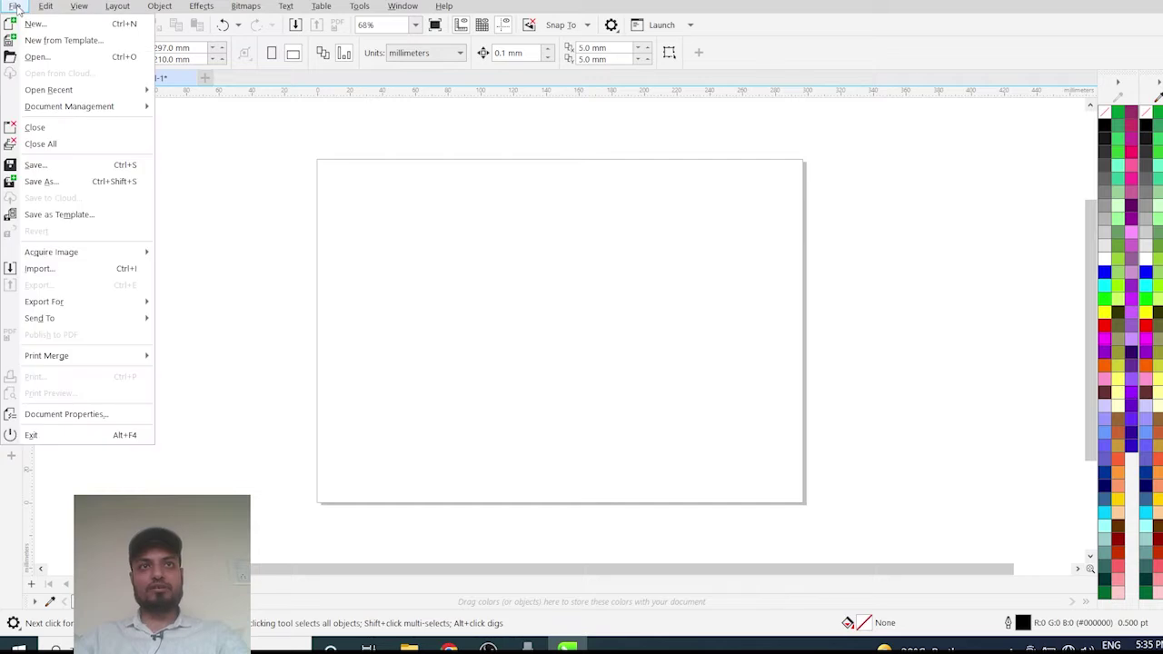
{"action": "mouse_move", "coordinate": [51, 83]}
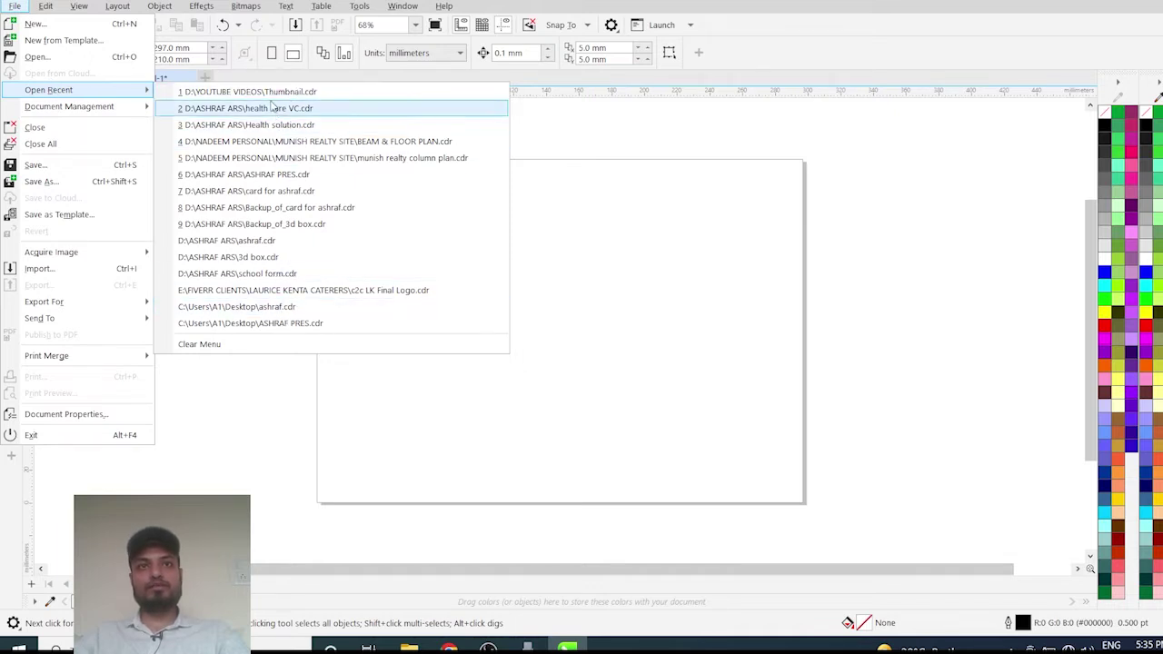
{"action": "mouse_move", "coordinate": [71, 113]}
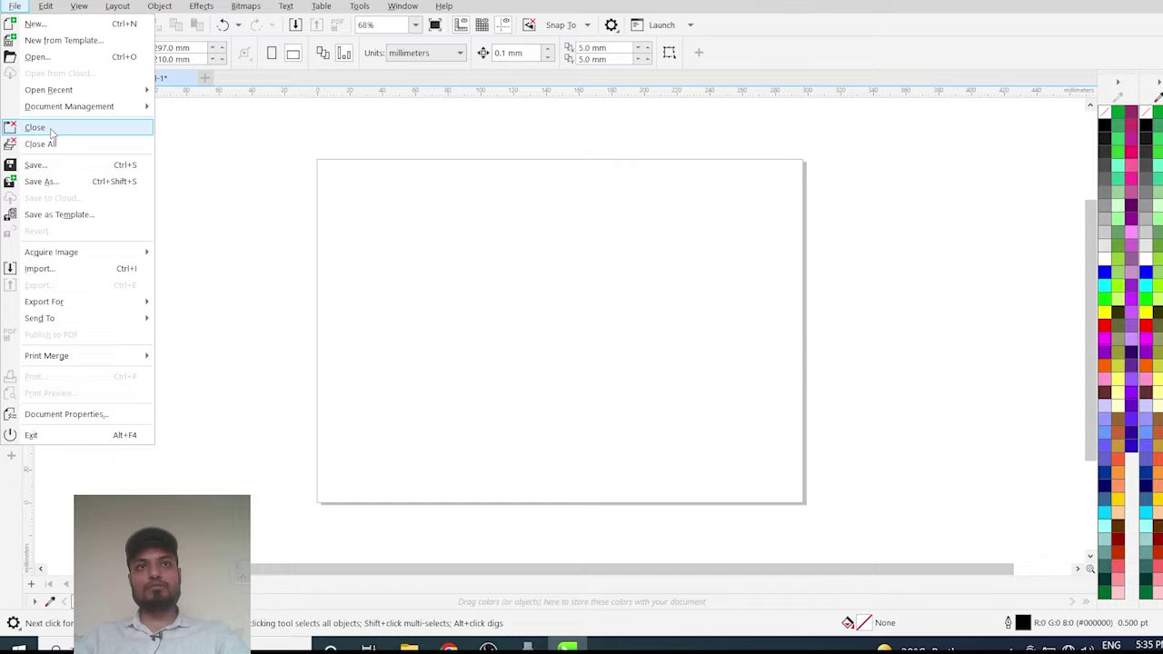
{"action": "left_click", "coordinate": [501, 173]}
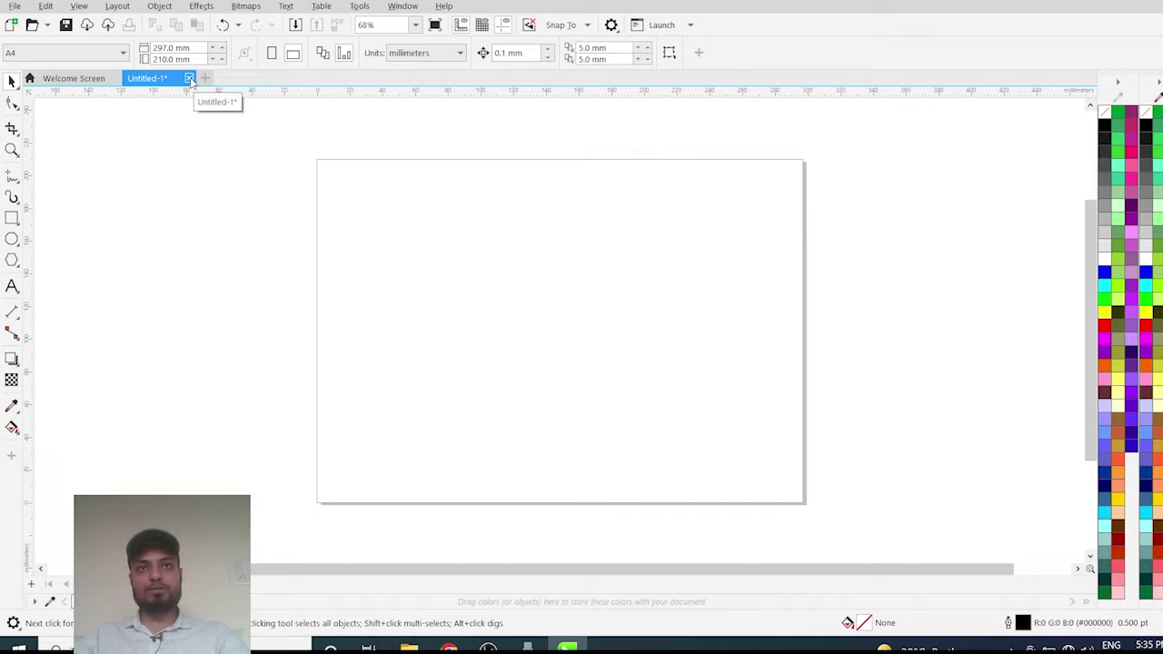
{"action": "left_click", "coordinate": [14, 7]}
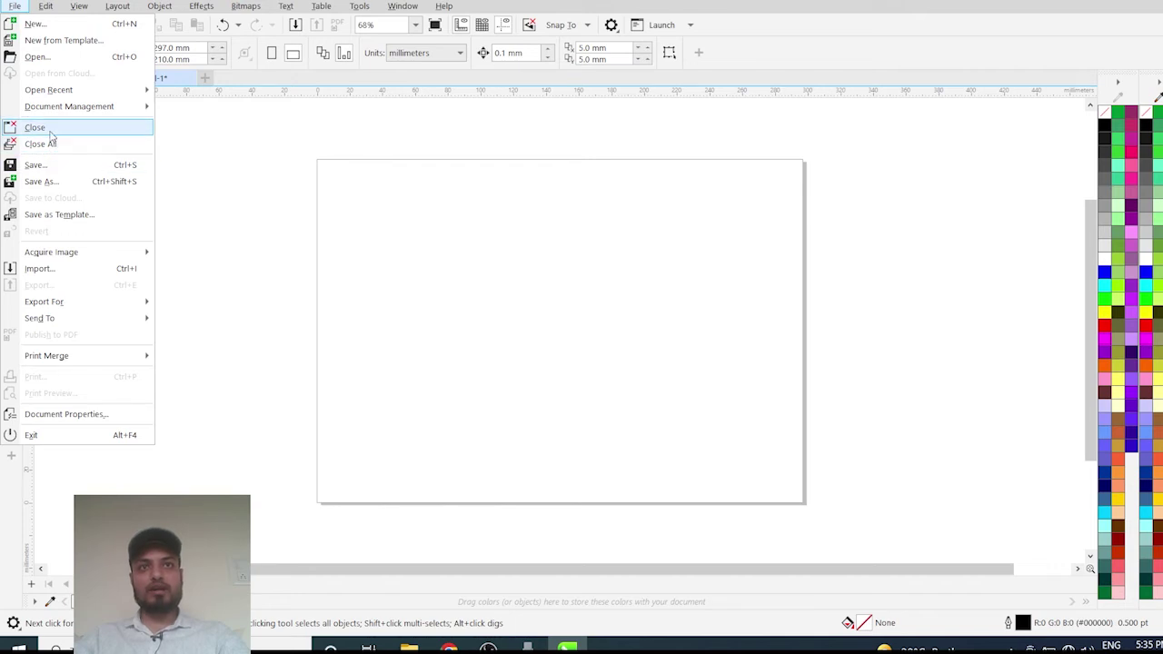
{"action": "left_click", "coordinate": [477, 154]}
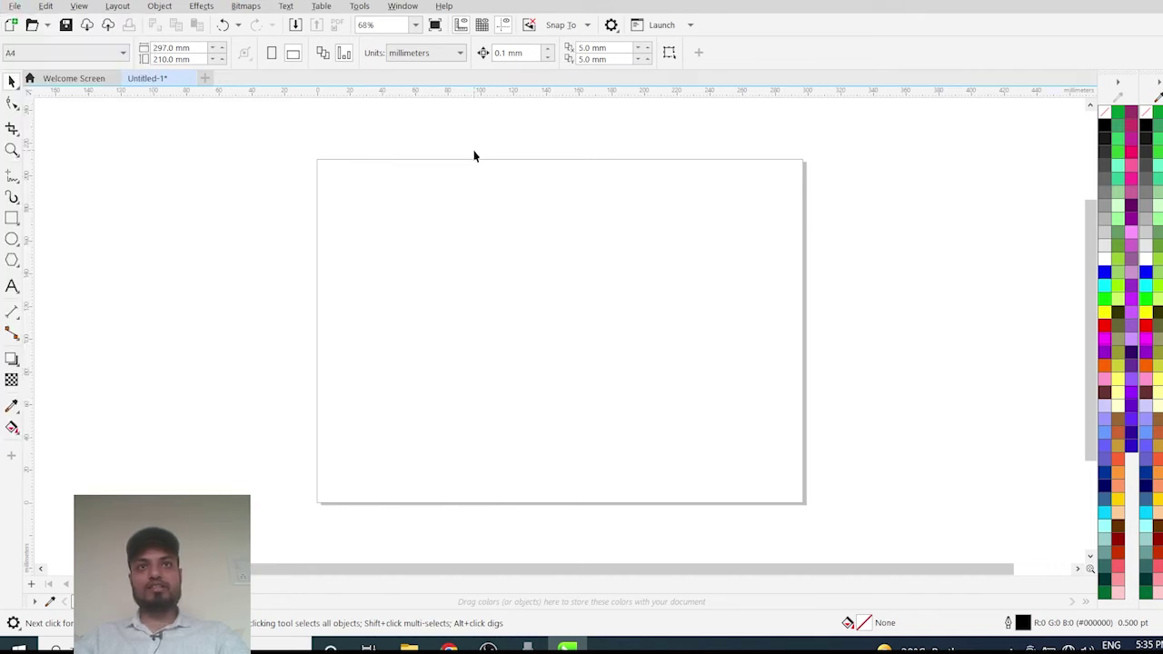
Step: Create a new RGB document with a landscape B0 (JIS) page of 1456 × 1030 mm at 300 dpi
{"action": "left_click", "coordinate": [10, 25]}
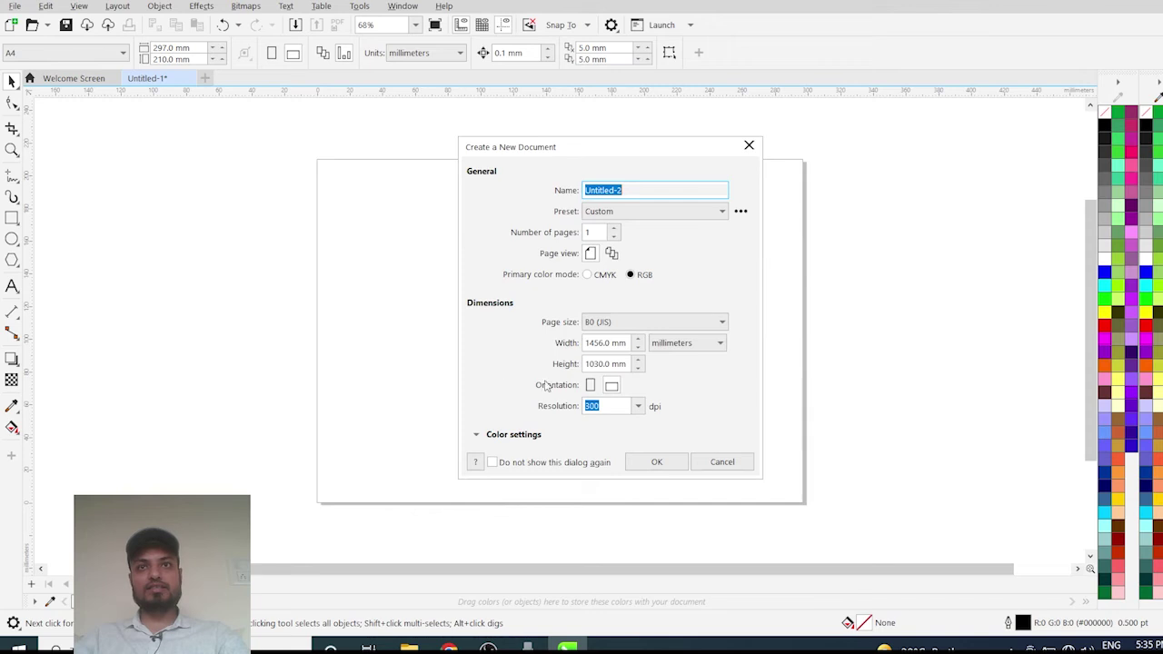
{"action": "left_click", "coordinate": [653, 462]}
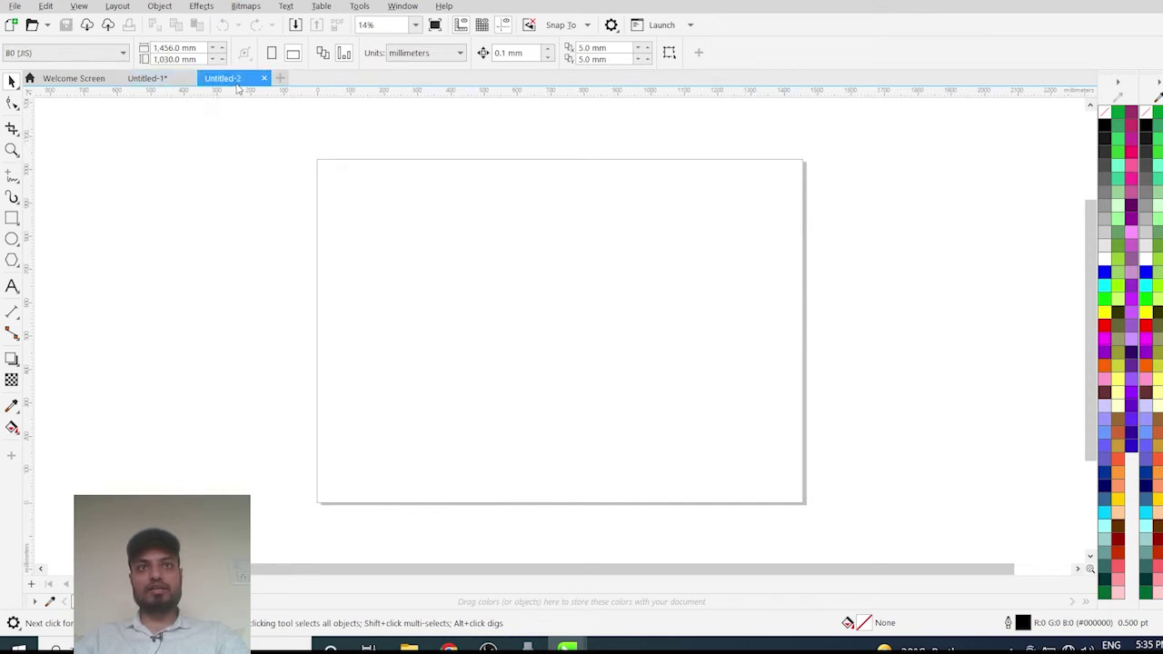
{"action": "left_click", "coordinate": [15, 7]}
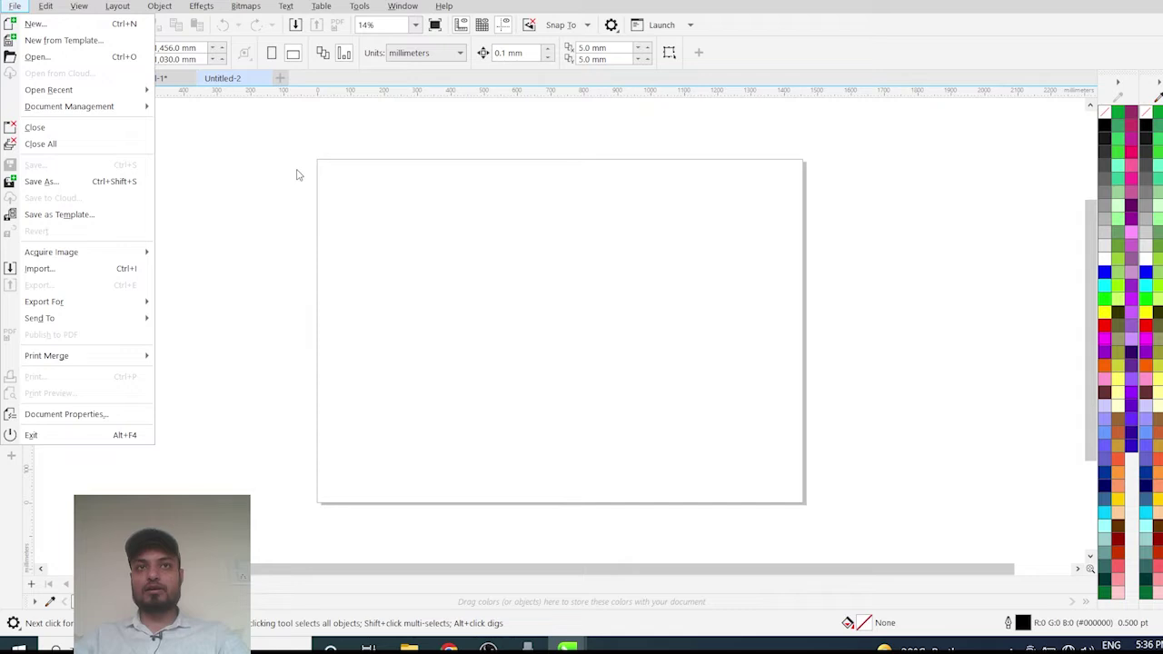
{"action": "left_click", "coordinate": [300, 139]}
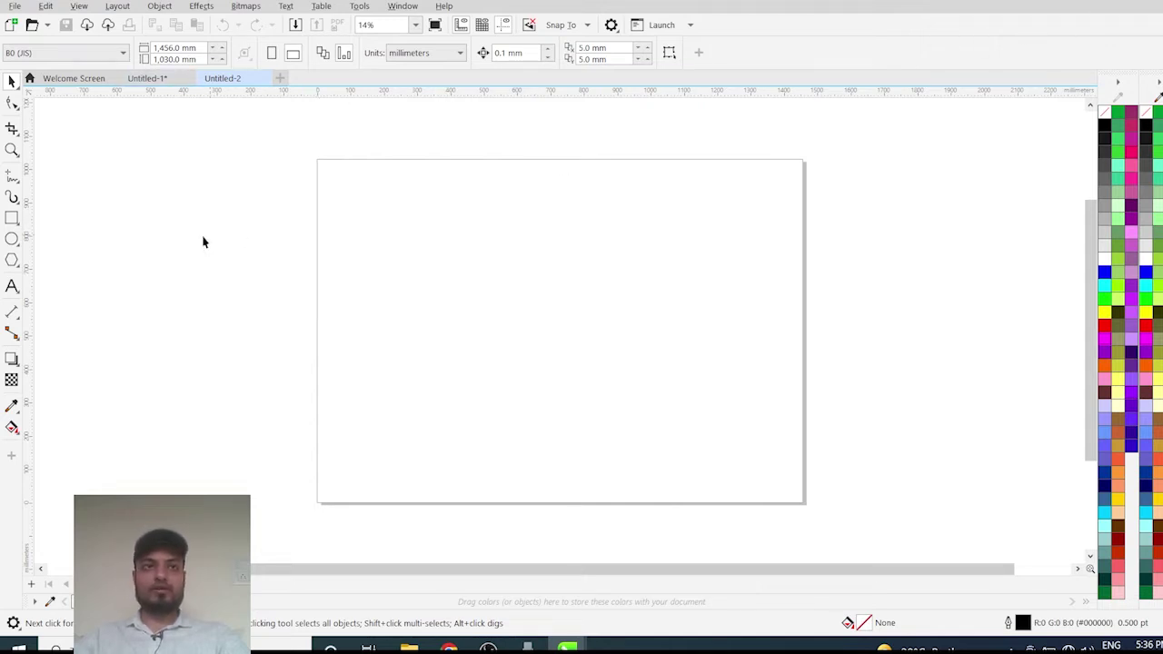
Step: Draw a rectangle about 591 × 326 mm near the middle of the B0 page and deselect it
{"action": "left_click", "coordinate": [12, 218]}
{"action": "left_click_drag", "start_coordinate": [463, 240], "coordinate": [662, 350]}
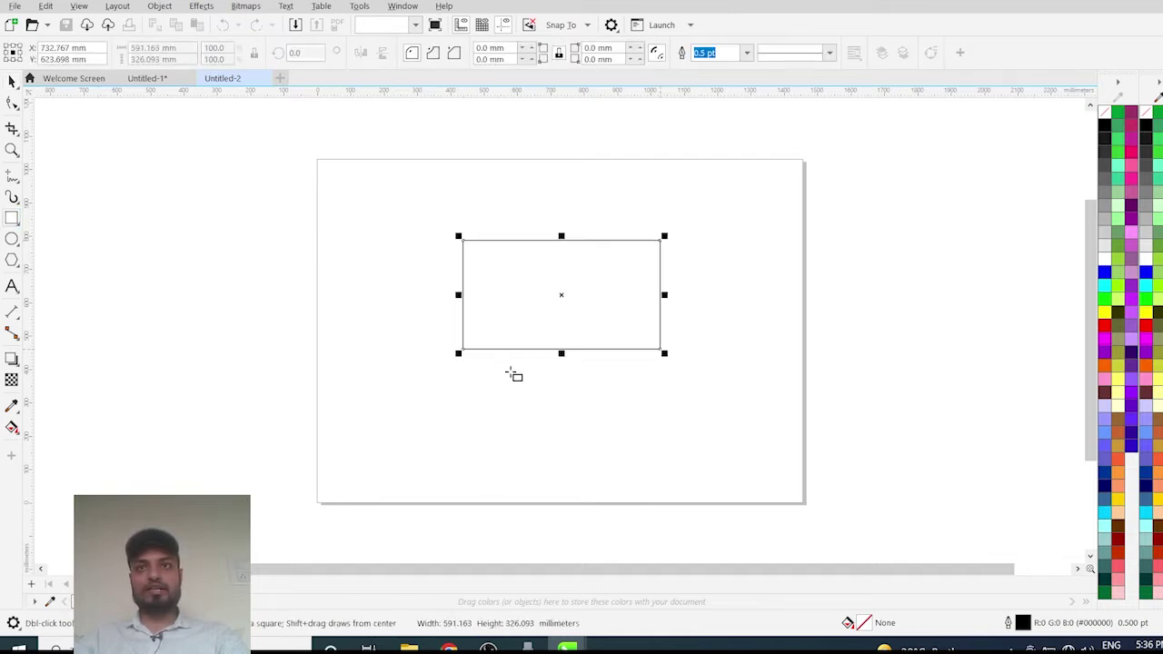
{"action": "left_click", "coordinate": [12, 81]}
{"action": "left_click", "coordinate": [510, 233]}
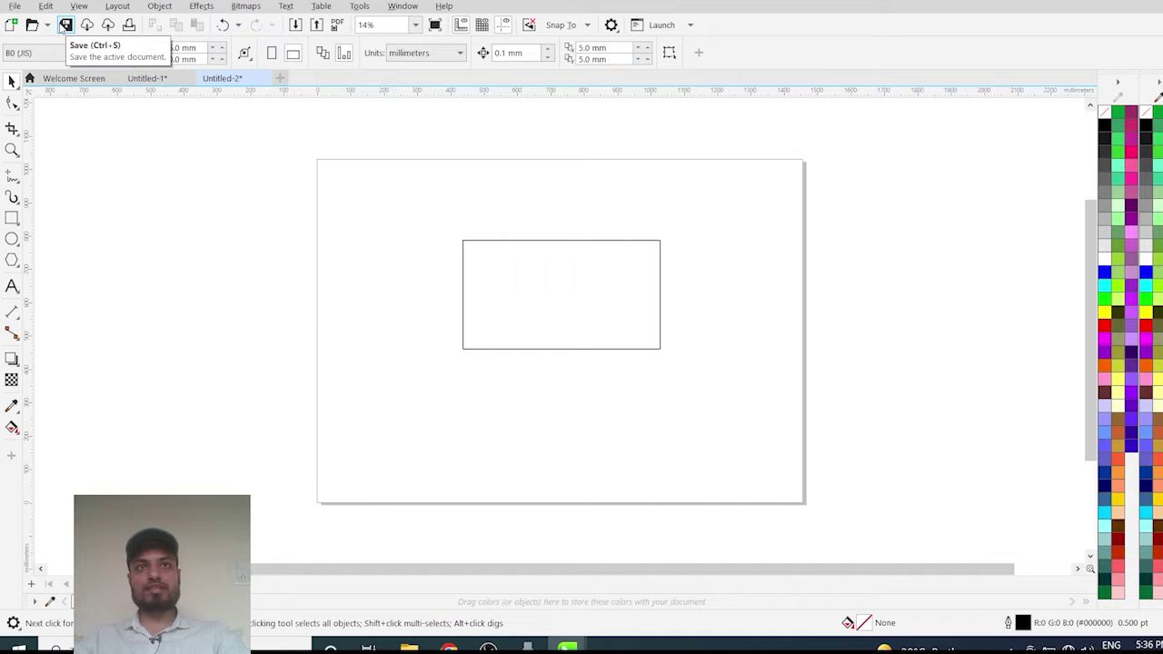
{"action": "left_click", "coordinate": [19, 7]}
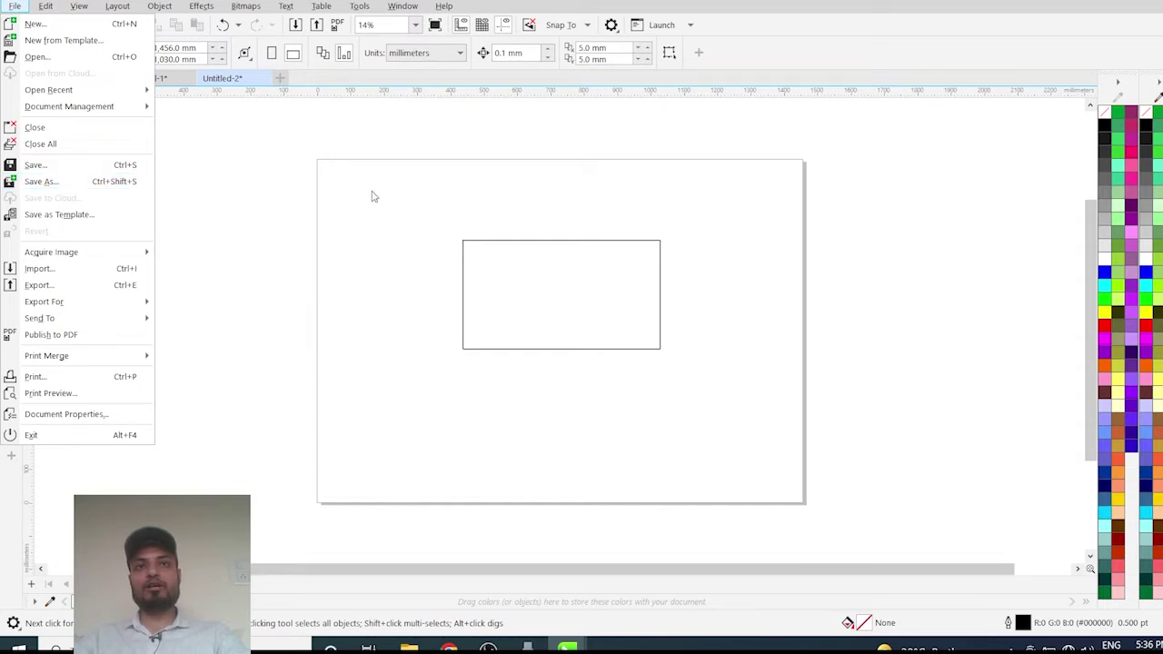
{"action": "left_click", "coordinate": [331, 191]}
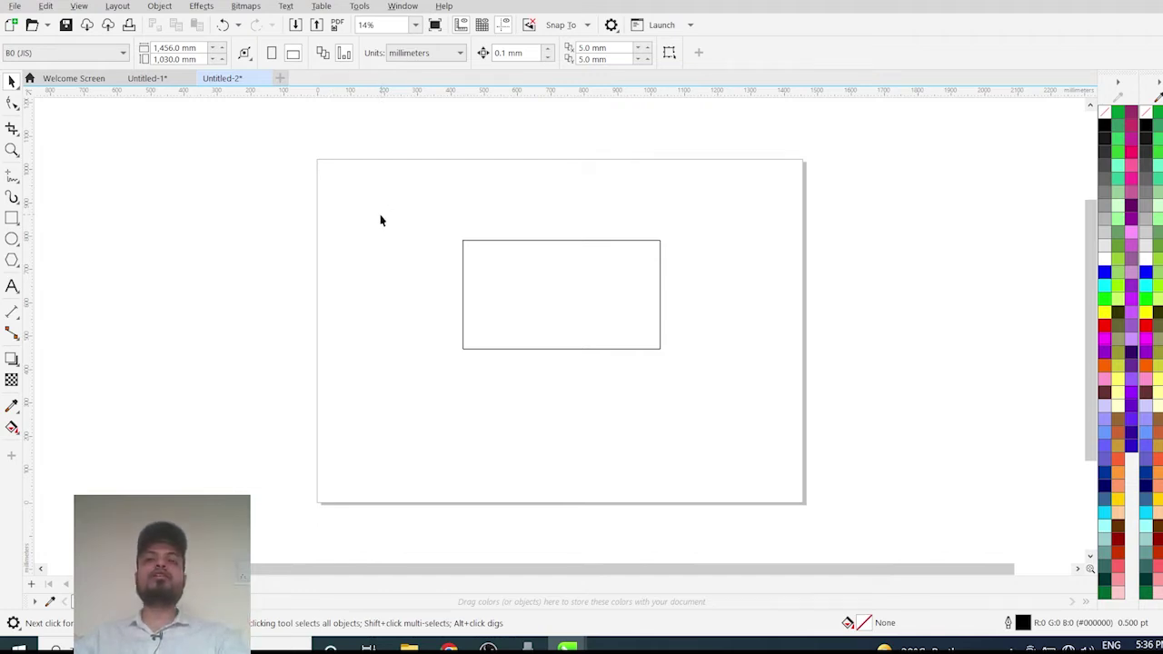
{"action": "left_click_drag", "start_coordinate": [304, 148], "coordinate": [312, 156]}
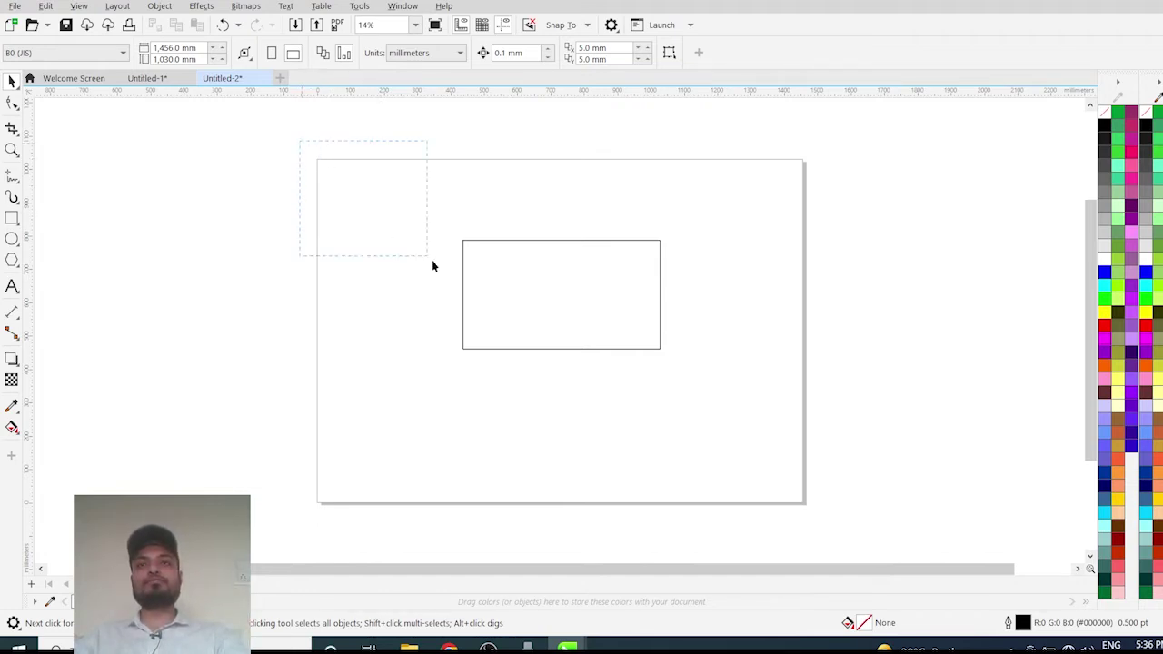
{"action": "left_click_drag", "start_coordinate": [433, 265], "coordinate": [831, 530]}
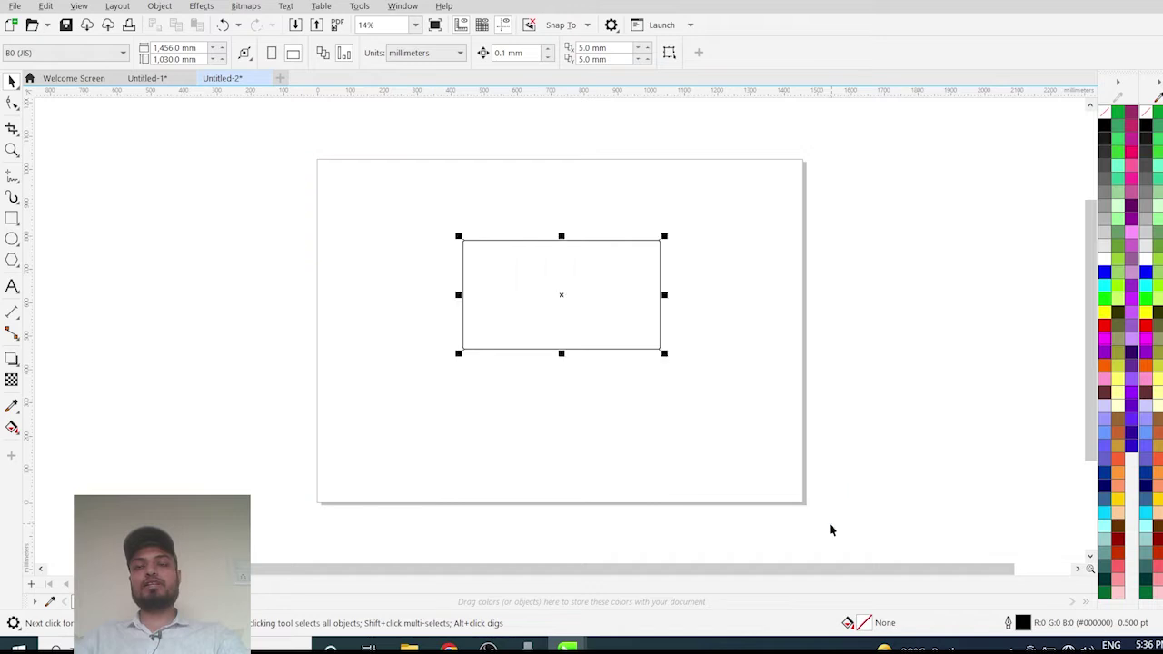
{"action": "left_click", "coordinate": [770, 385]}
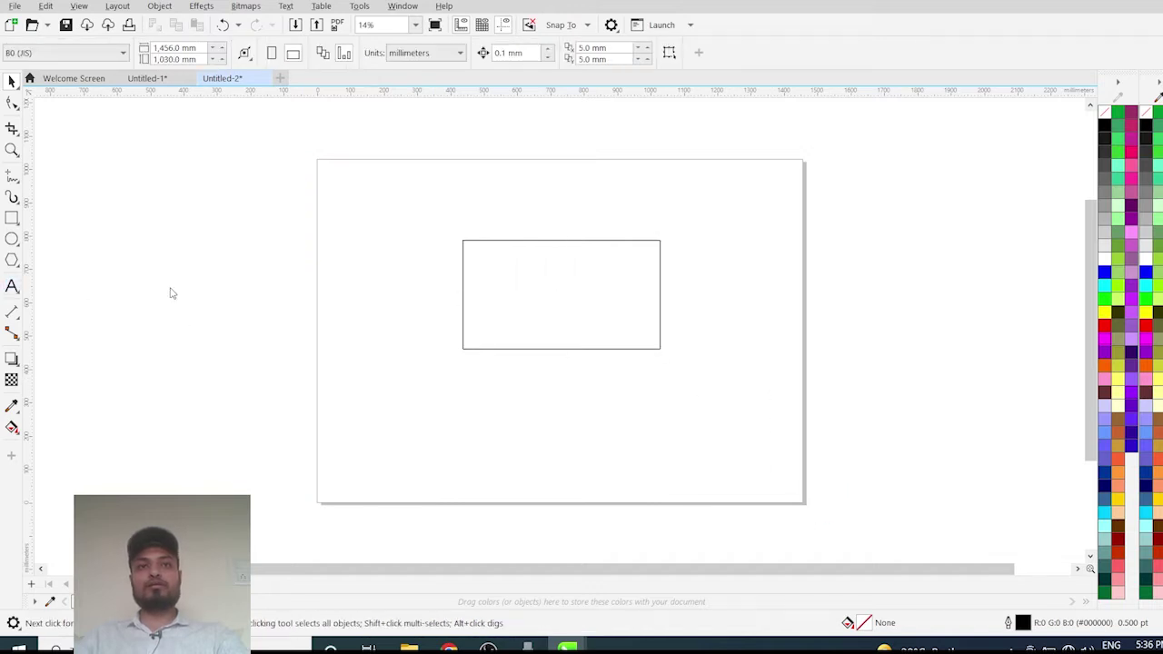
{"action": "key", "text": "F8"}
{"action": "left_click", "coordinate": [354, 216]}
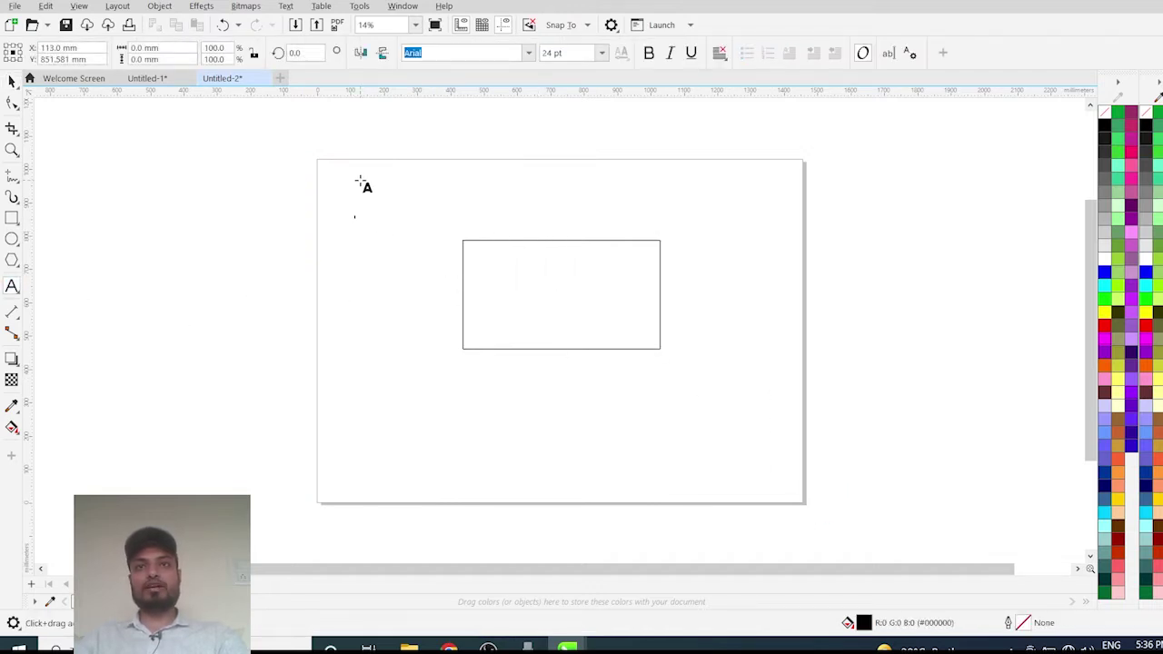
{"action": "scroll", "coordinate": [360, 183], "scroll_direction": "up", "scroll_amount": 1}
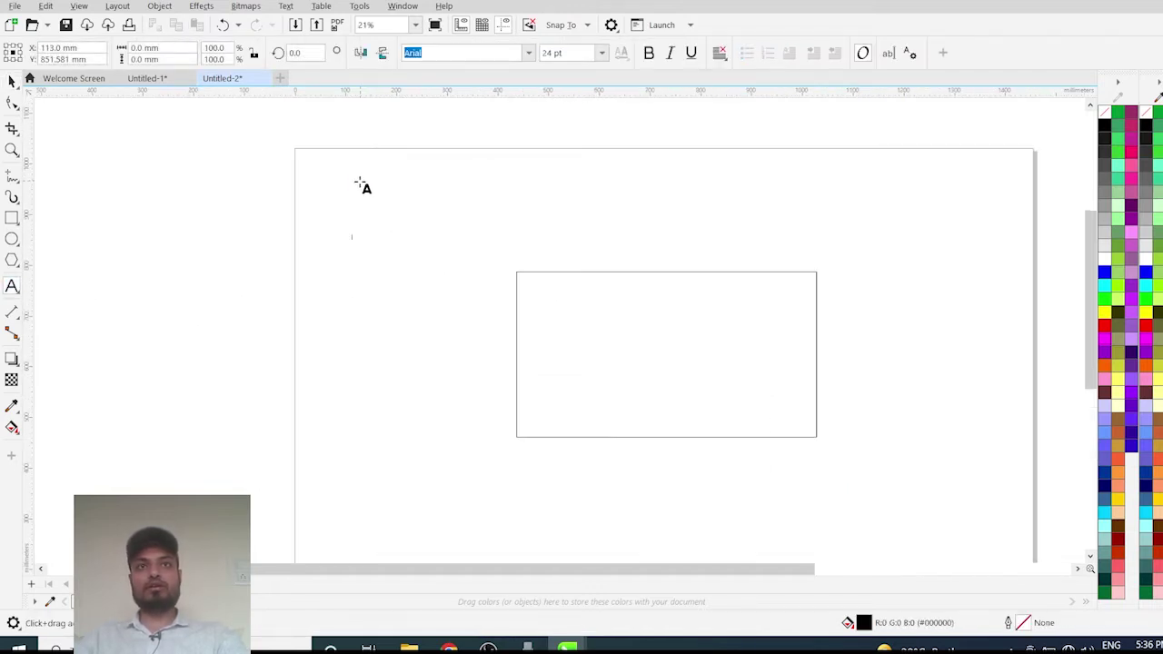
Step: Add the text "COREL DRAW IS AN AWESOME SOFTWARE." to the upper half of the A4 page in Untitled-1, in 24 pt Arial
{"action": "left_click", "coordinate": [141, 81]}
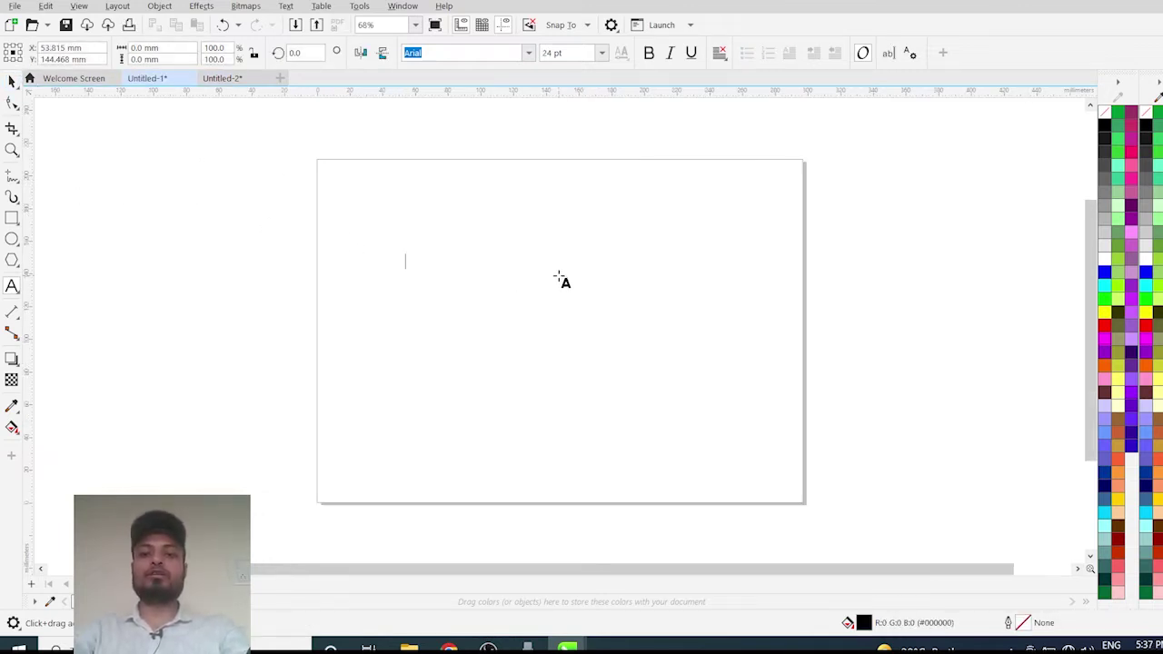
{"action": "type", "text": "COREL DR"}
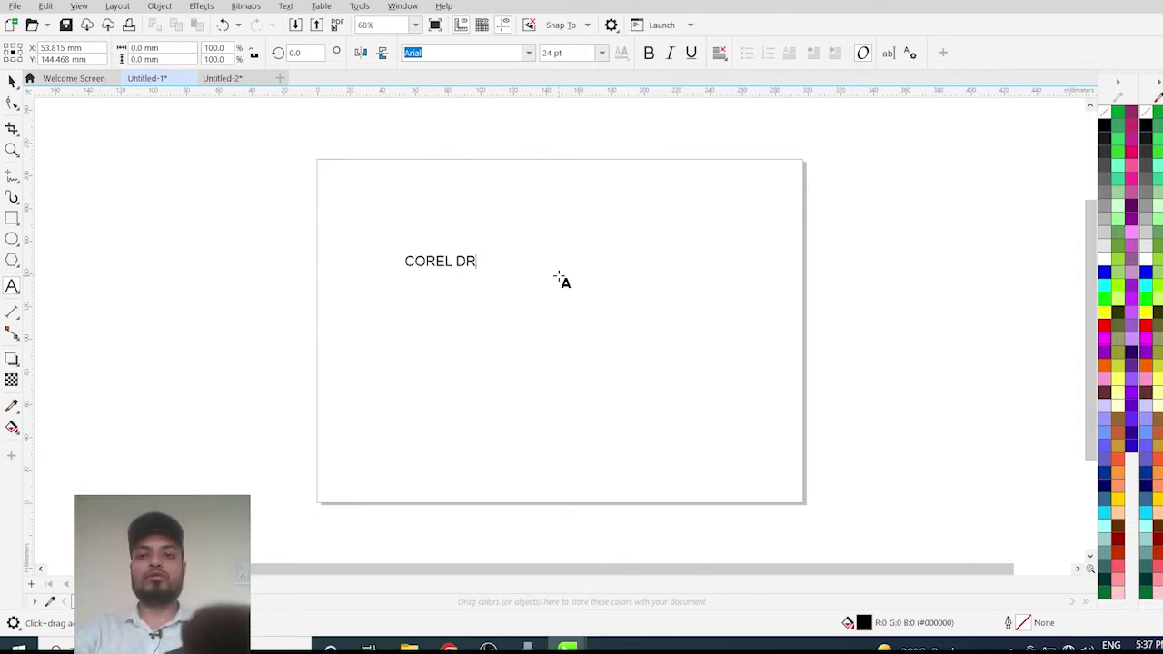
{"action": "type", "text": "AW IS "}
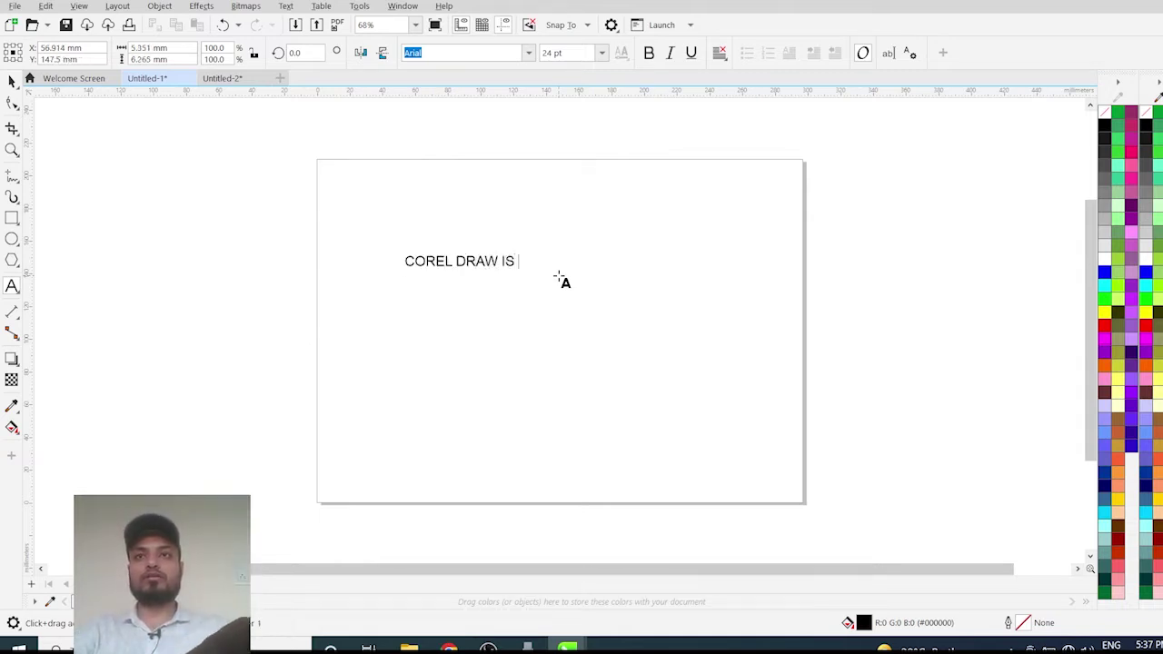
{"action": "type", "text": "AN AWESO"}
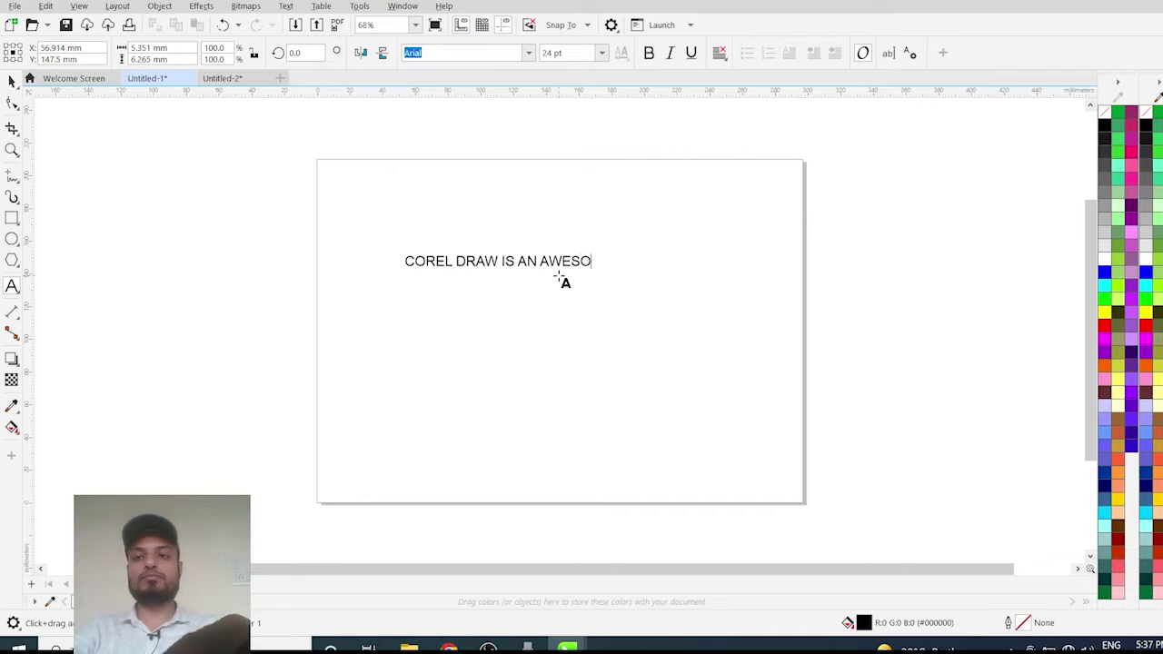
{"action": "type", "text": "N"}
{"action": "key", "text": "BackSpace"}
{"action": "type", "text": "ME S"}
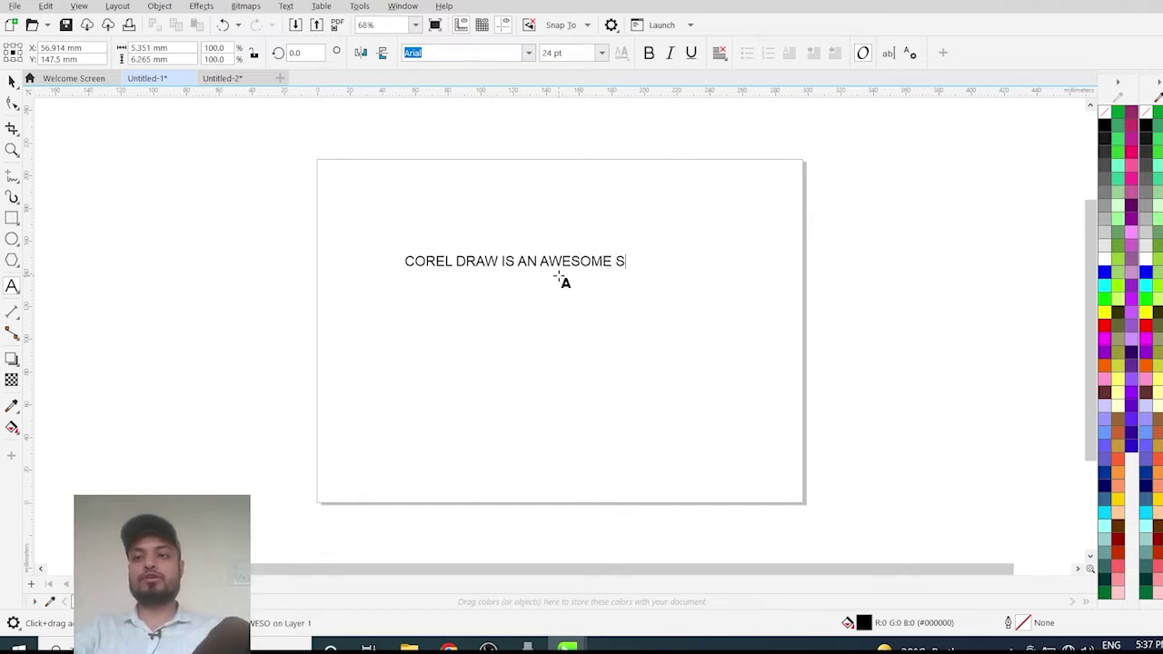
{"action": "type", "text": "OFTWARE"}
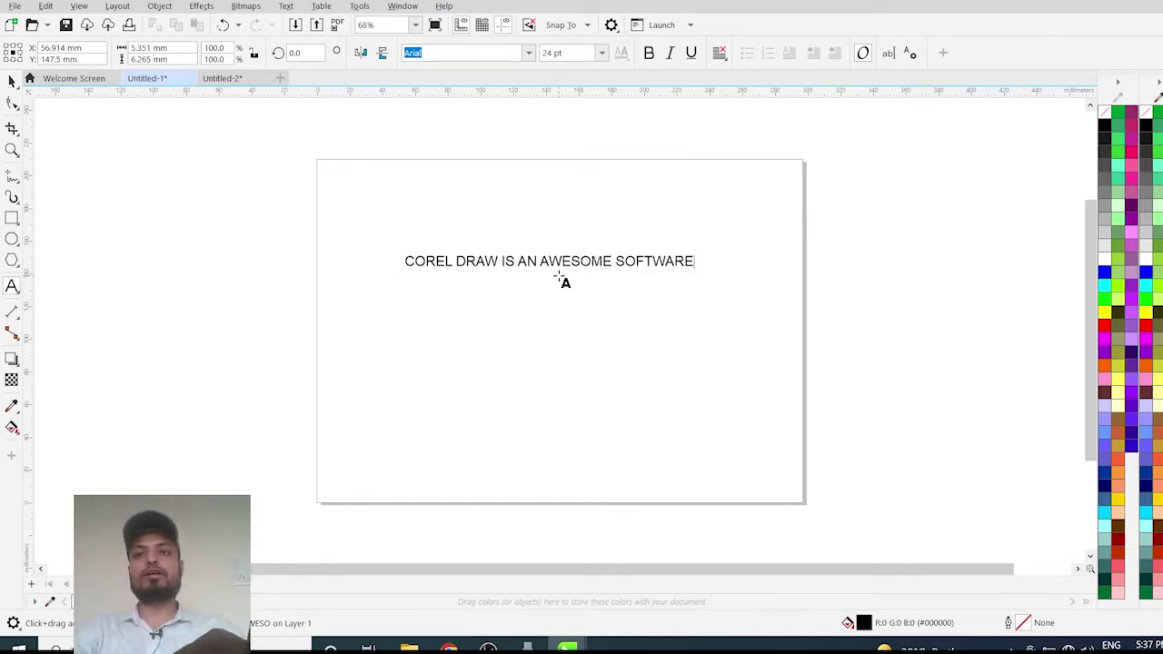
{"action": "key", "text": "Escape"}
{"action": "type", "text": "."}
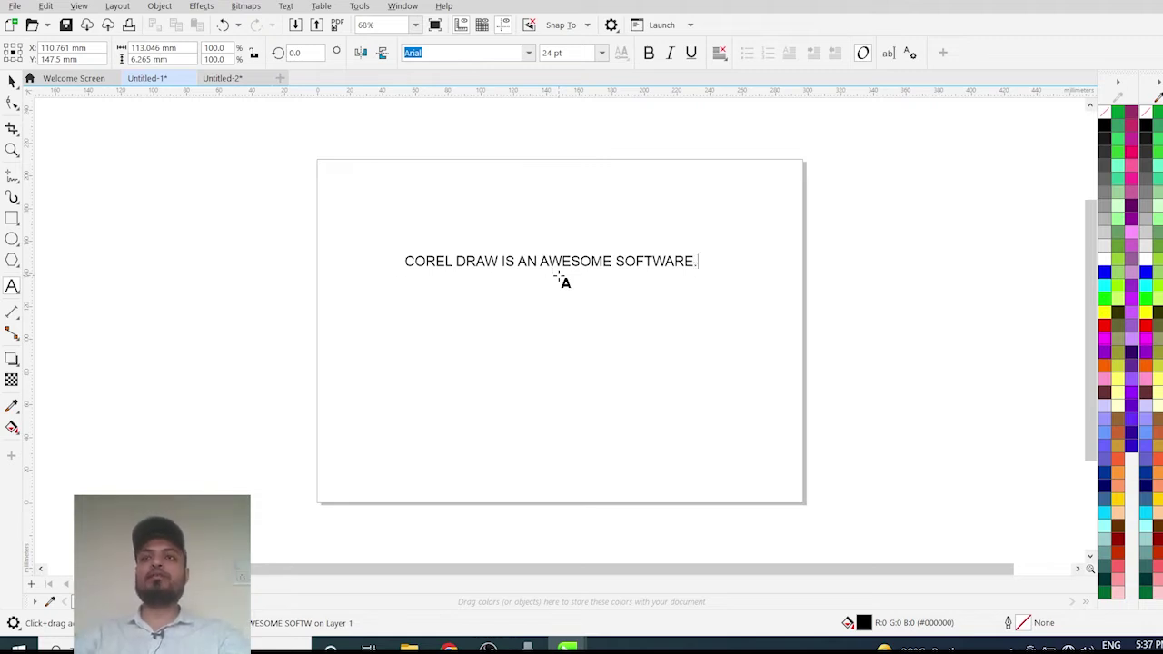
Step: Set the font of the text line on the A4 page to BatmanForeverAlternate and deselect it
{"action": "key", "text": "Escape"}
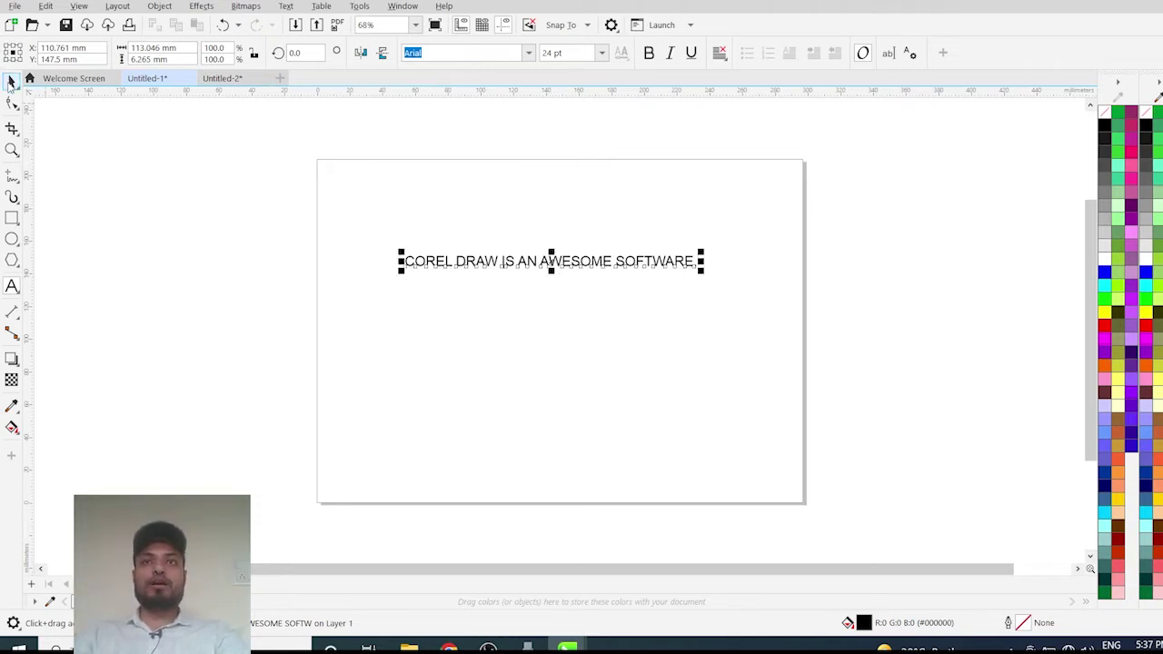
{"action": "left_click", "coordinate": [11, 80]}
{"action": "left_click", "coordinate": [532, 54]}
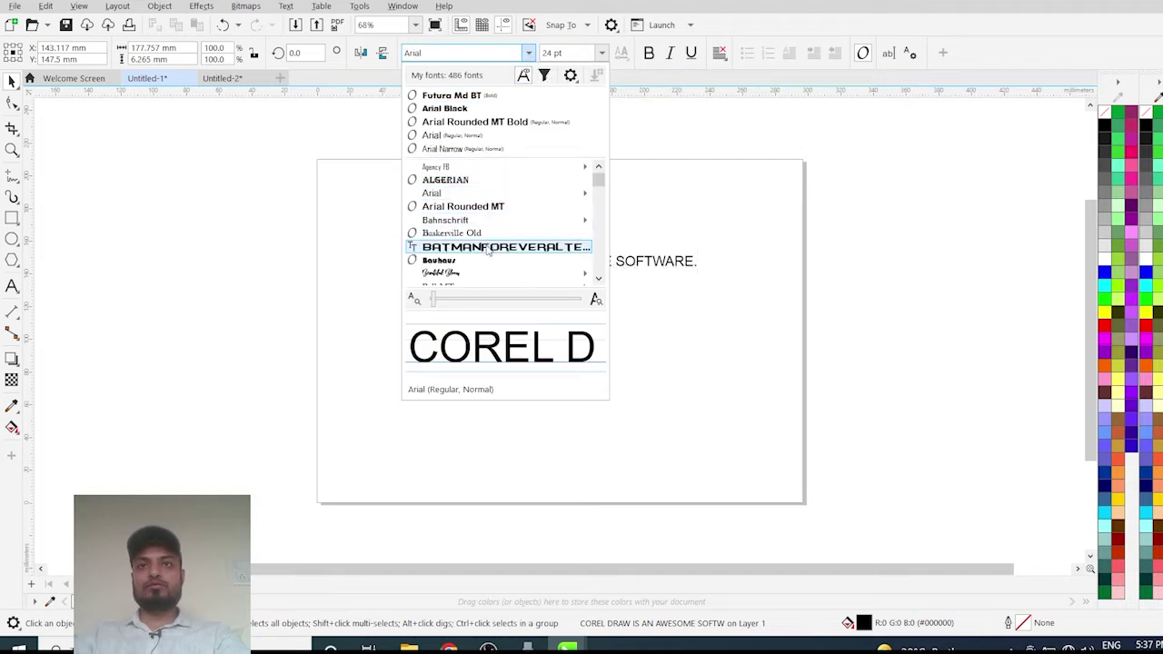
{"action": "left_click", "coordinate": [488, 248]}
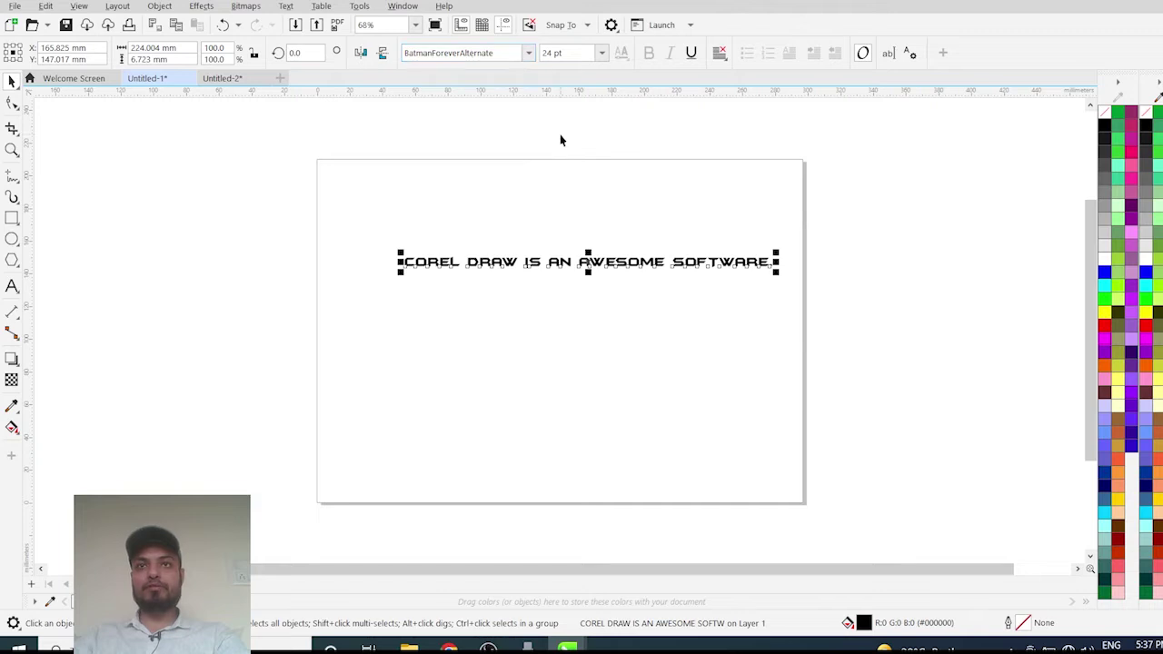
{"action": "left_click", "coordinate": [455, 236]}
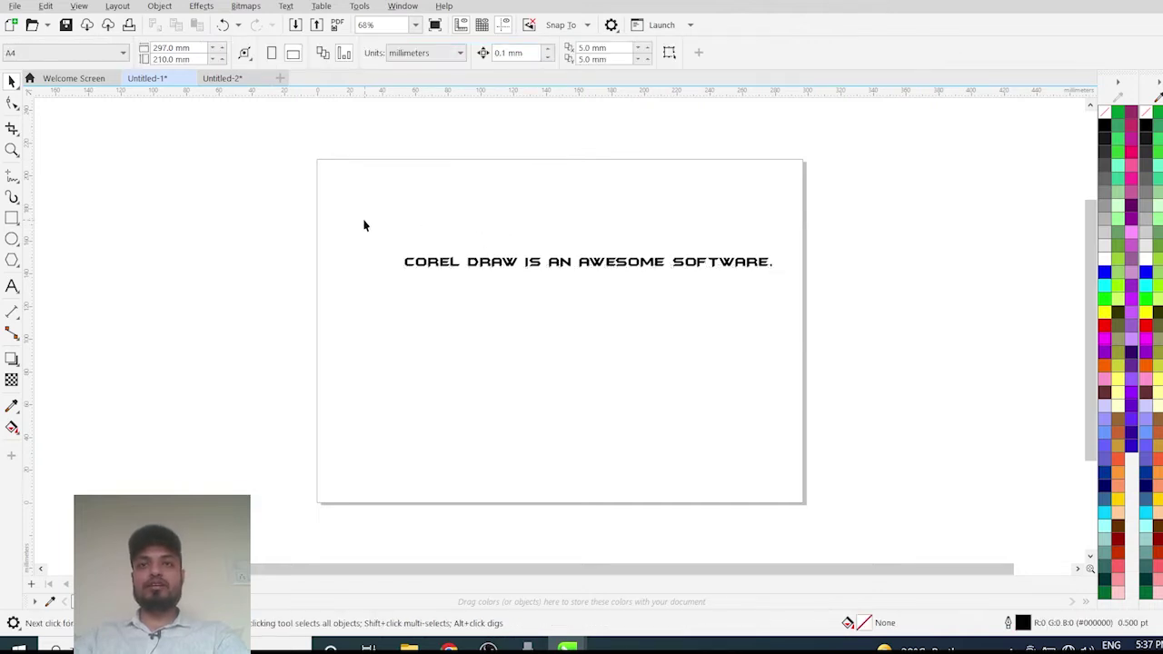
Step: Convert the "COREL DRAW IS AN AWESOME SOFTWARE." text to curves and deselect it
{"action": "left_click", "coordinate": [688, 265]}
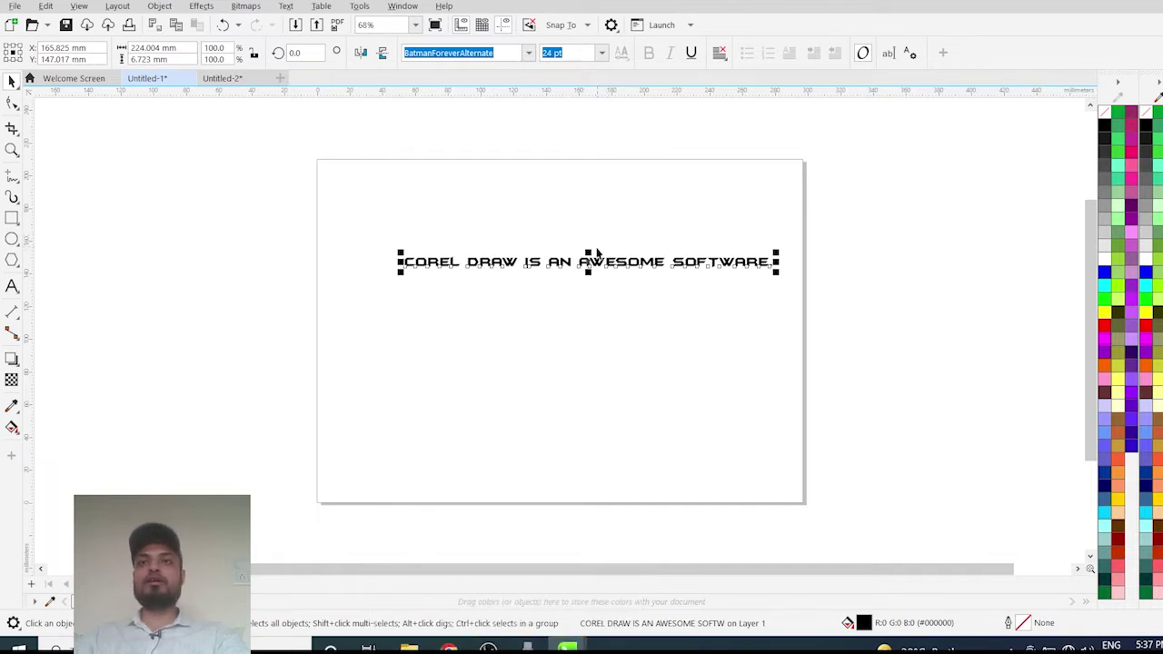
{"action": "scroll", "coordinate": [597, 252], "scroll_direction": "up", "scroll_amount": 1}
{"action": "scroll", "coordinate": [597, 253], "scroll_direction": "up", "scroll_amount": 1}
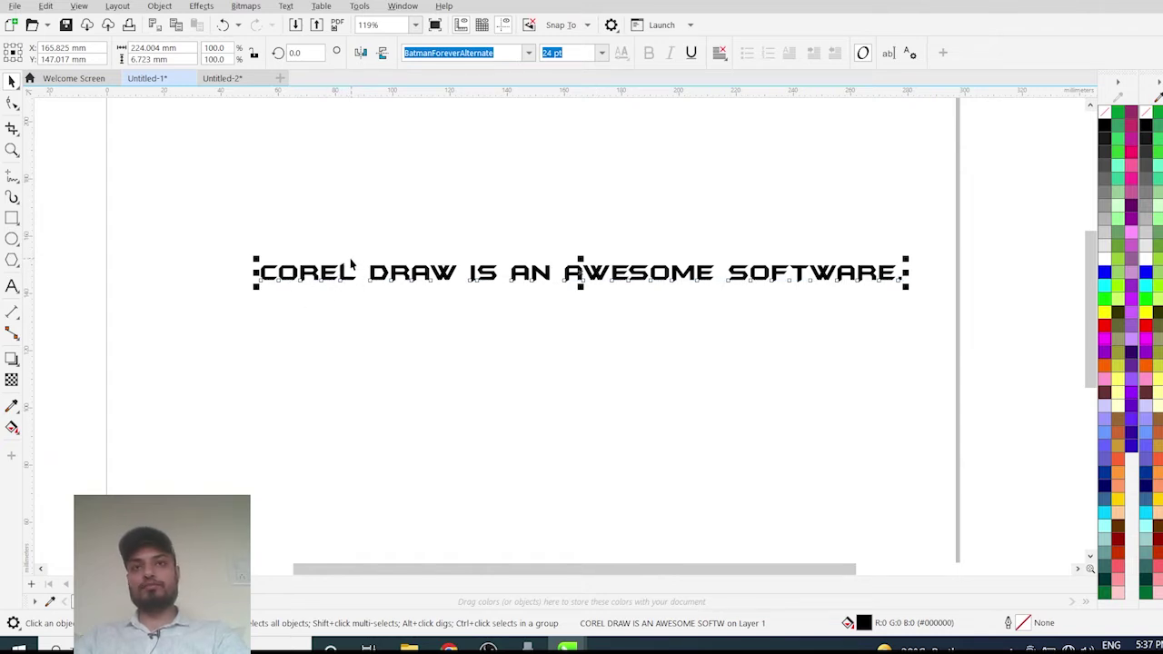
{"action": "key", "text": "ctrl+q"}
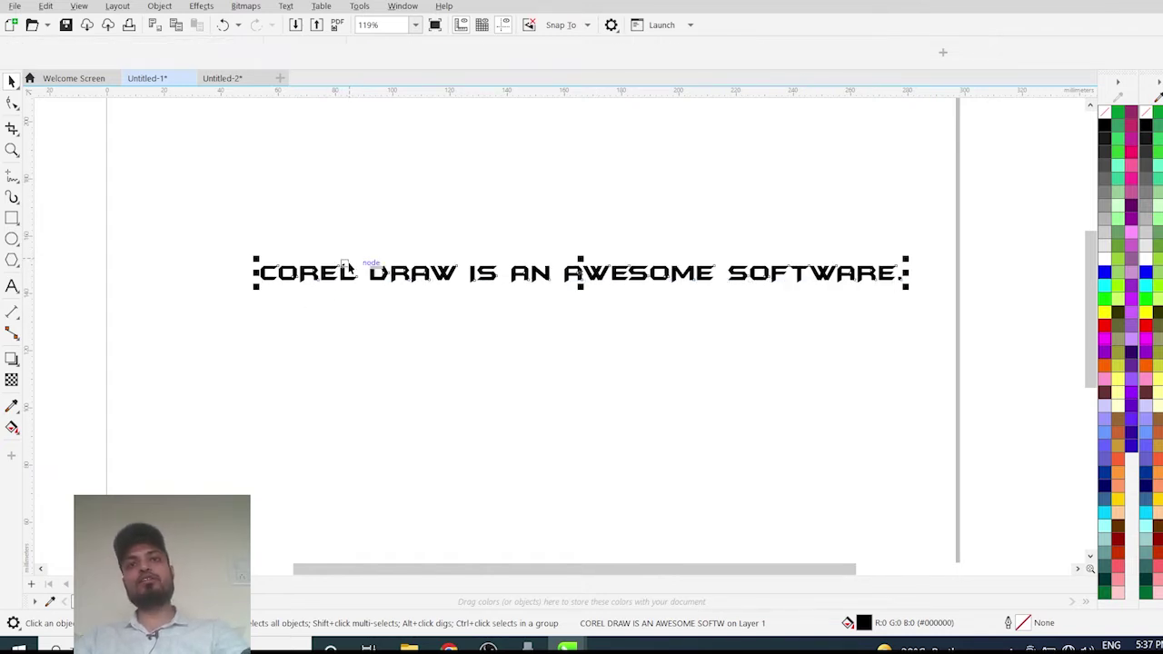
{"action": "left_click", "coordinate": [344, 291]}
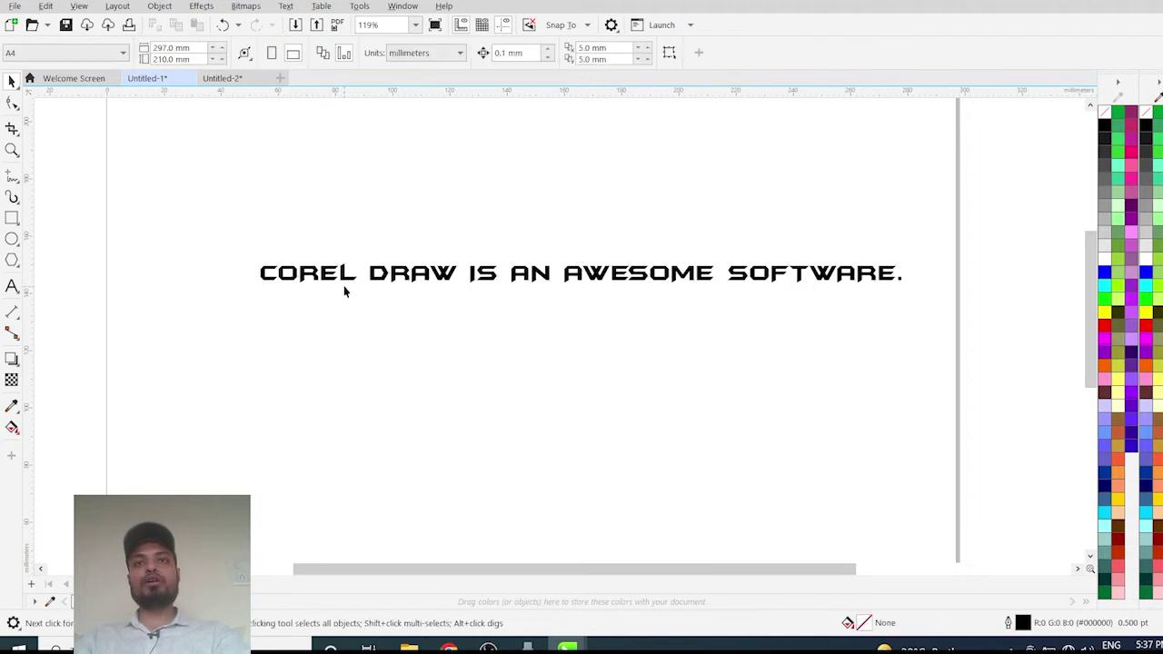
Step: Inspect the converted lettering up close and undo its conversion to curves
{"action": "left_click", "coordinate": [343, 282]}
{"action": "scroll", "coordinate": [343, 277], "scroll_direction": "up", "scroll_amount": 3}
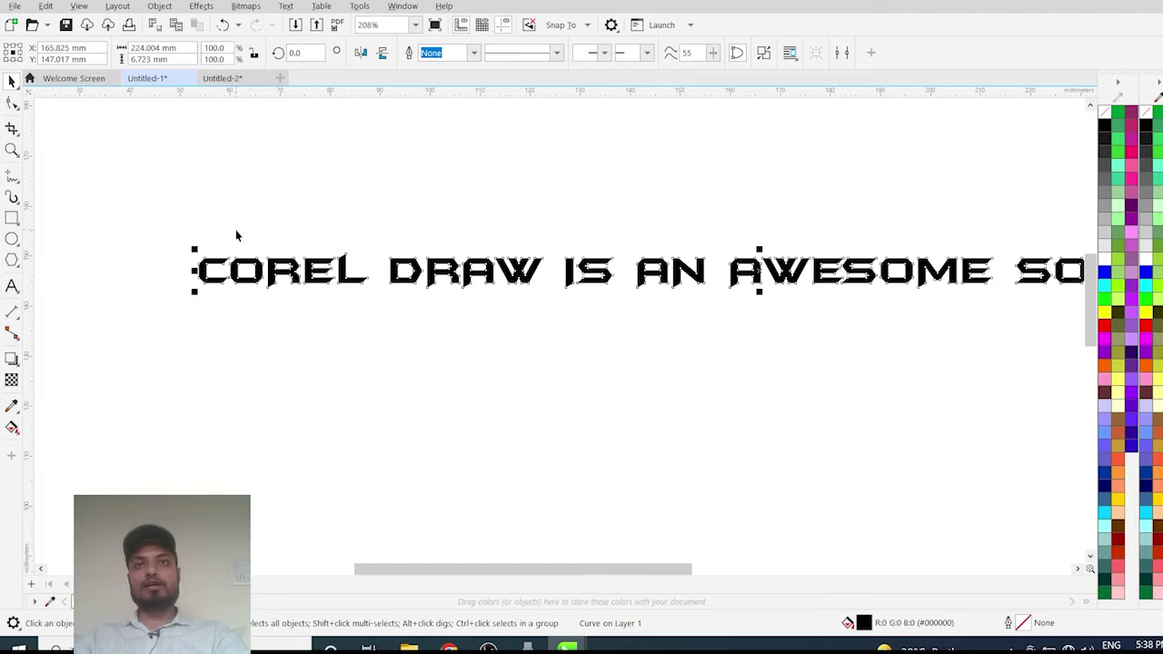
{"action": "scroll", "coordinate": [235, 229], "scroll_direction": "down", "scroll_amount": 2}
{"action": "left_click_drag", "start_coordinate": [161, 226], "coordinate": [963, 338]}
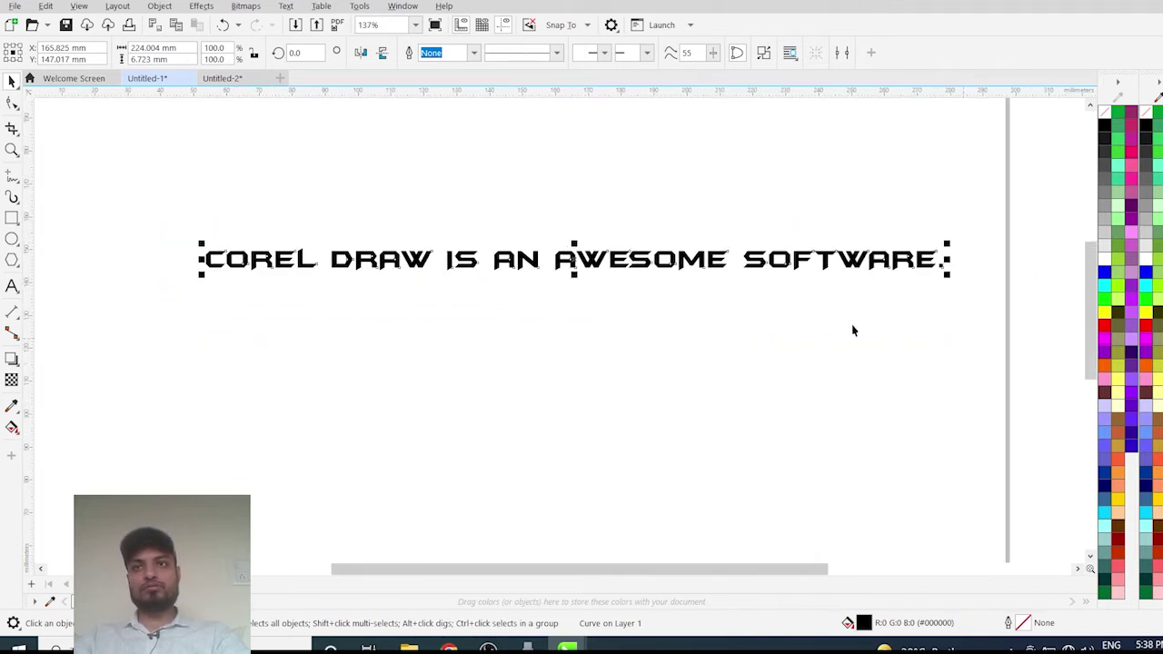
{"action": "left_click", "coordinate": [730, 323]}
{"action": "left_click", "coordinate": [592, 264]}
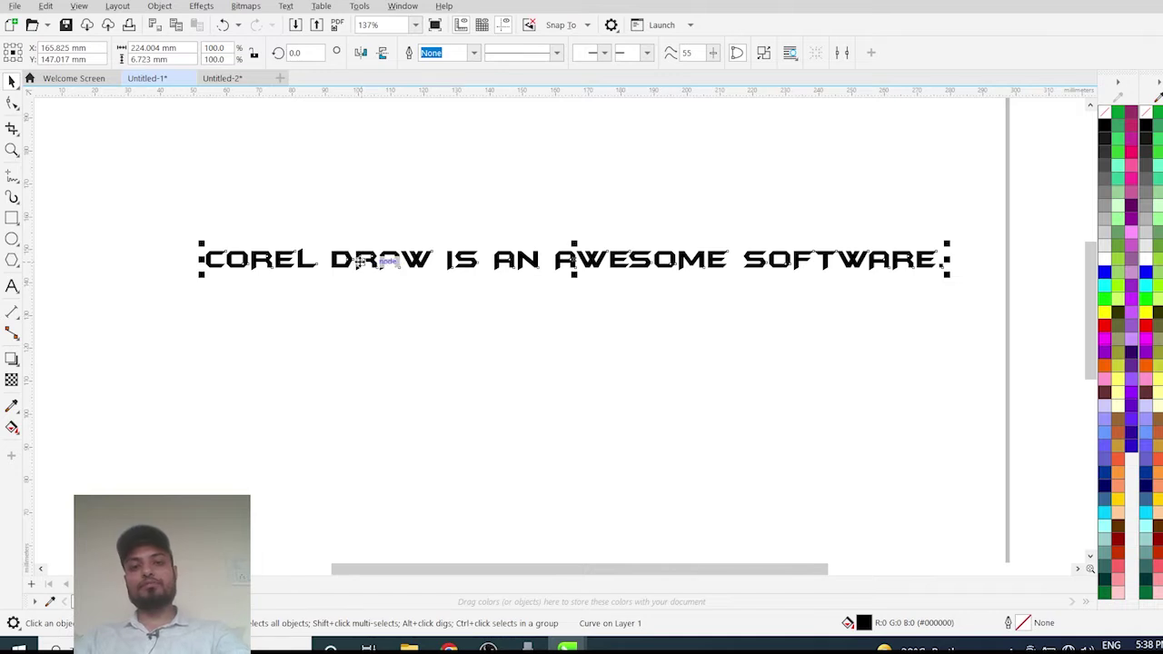
{"action": "key", "text": "ctrl+z"}
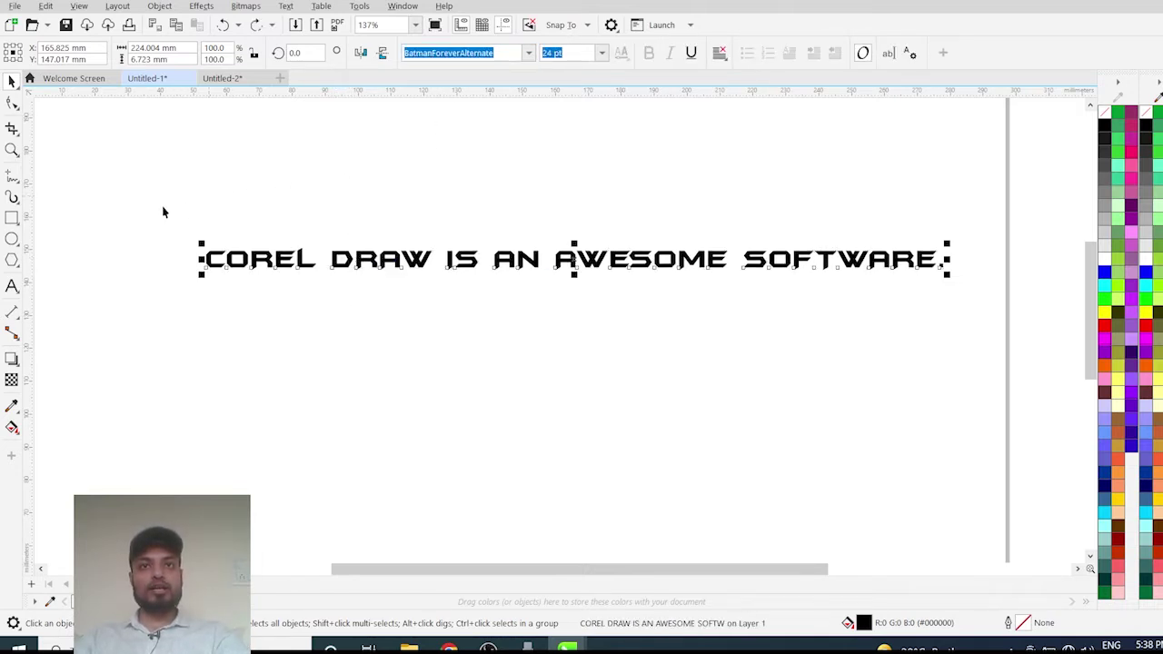
Step: Enable the QiPress on-screen keystroke display and reselect the text line in the drawing
{"action": "left_click_drag", "start_coordinate": [163, 212], "coordinate": [782, 291]}
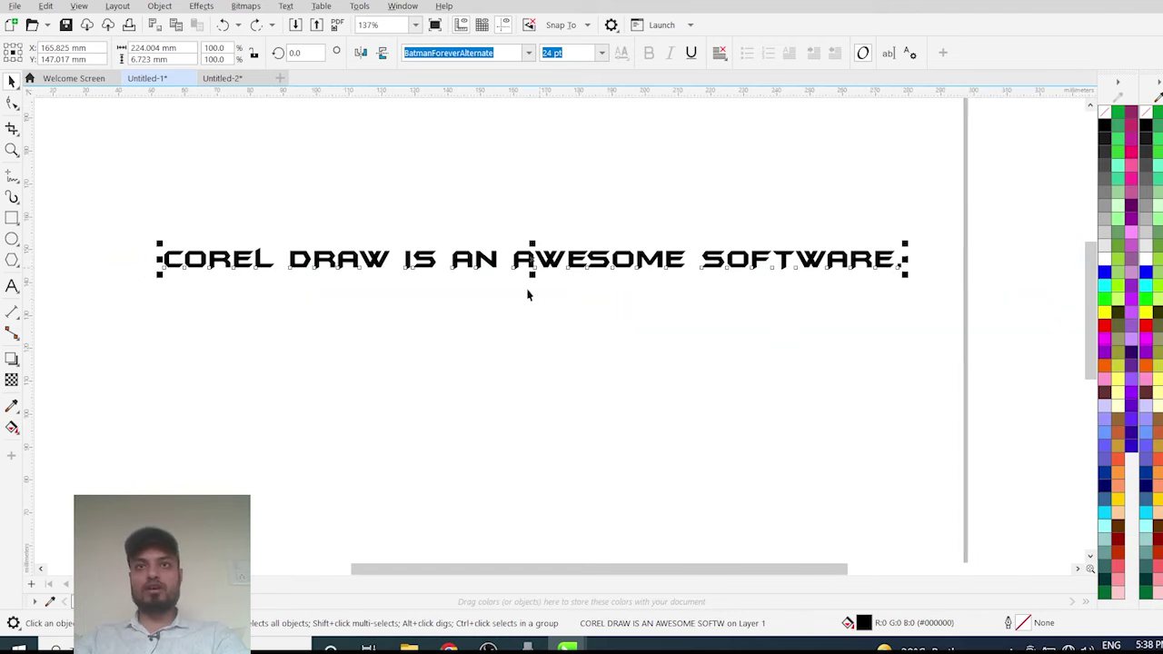
{"action": "left_click", "coordinate": [1030, 646]}
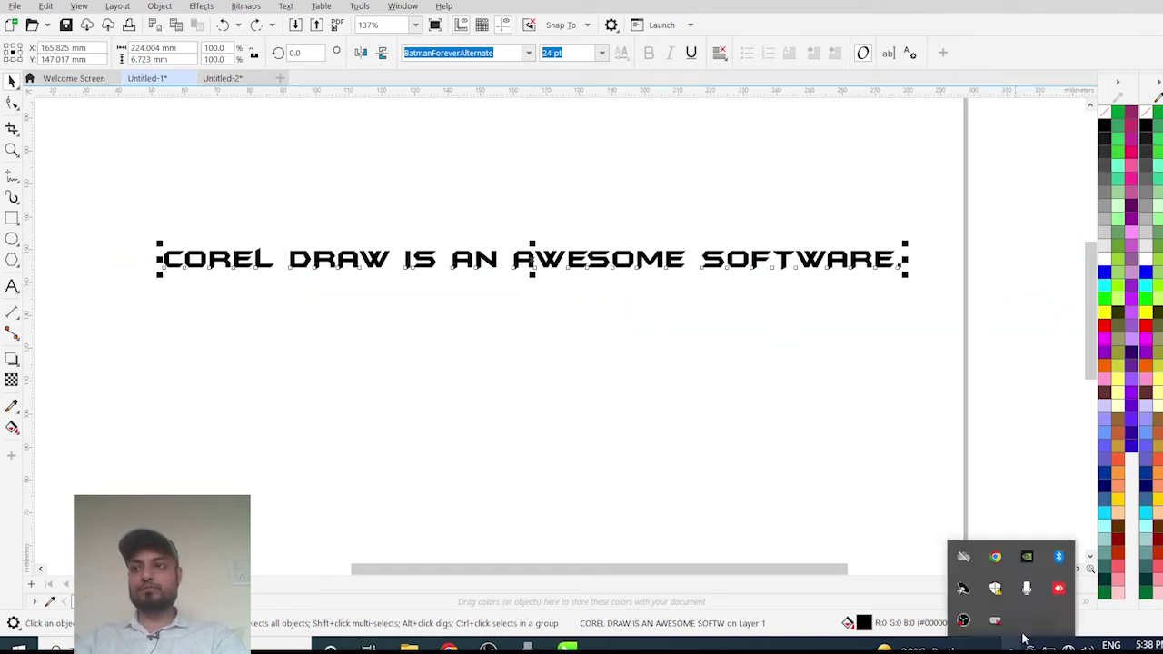
{"action": "right_click", "coordinate": [996, 623]}
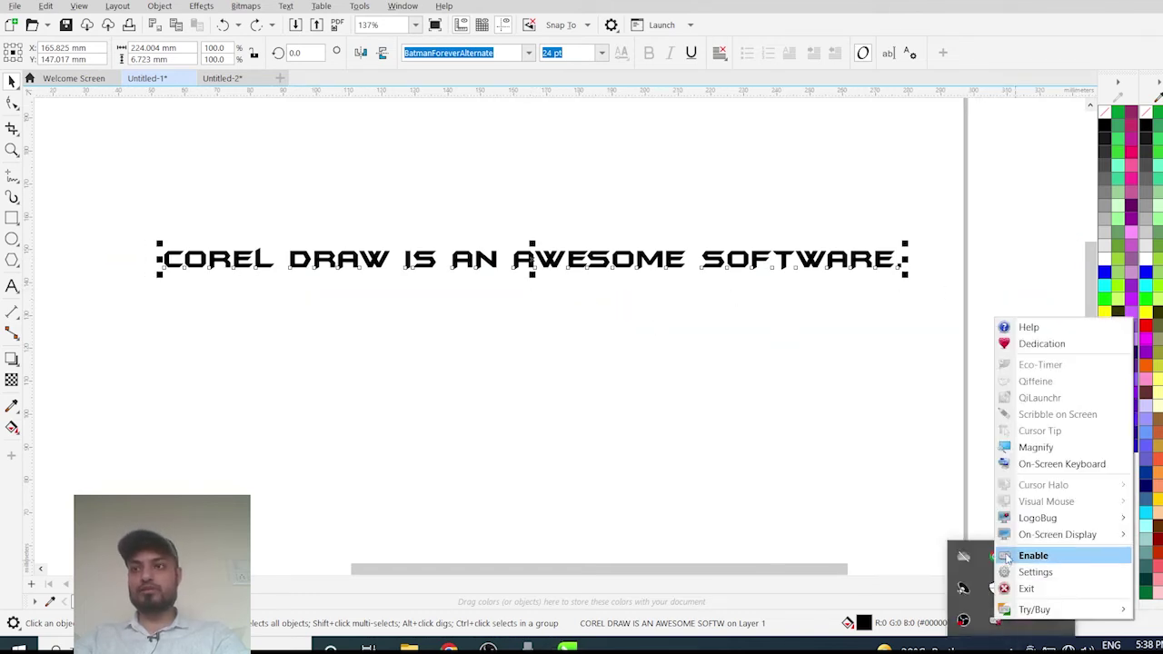
{"action": "left_click", "coordinate": [1019, 554]}
{"action": "left_click", "coordinate": [503, 324]}
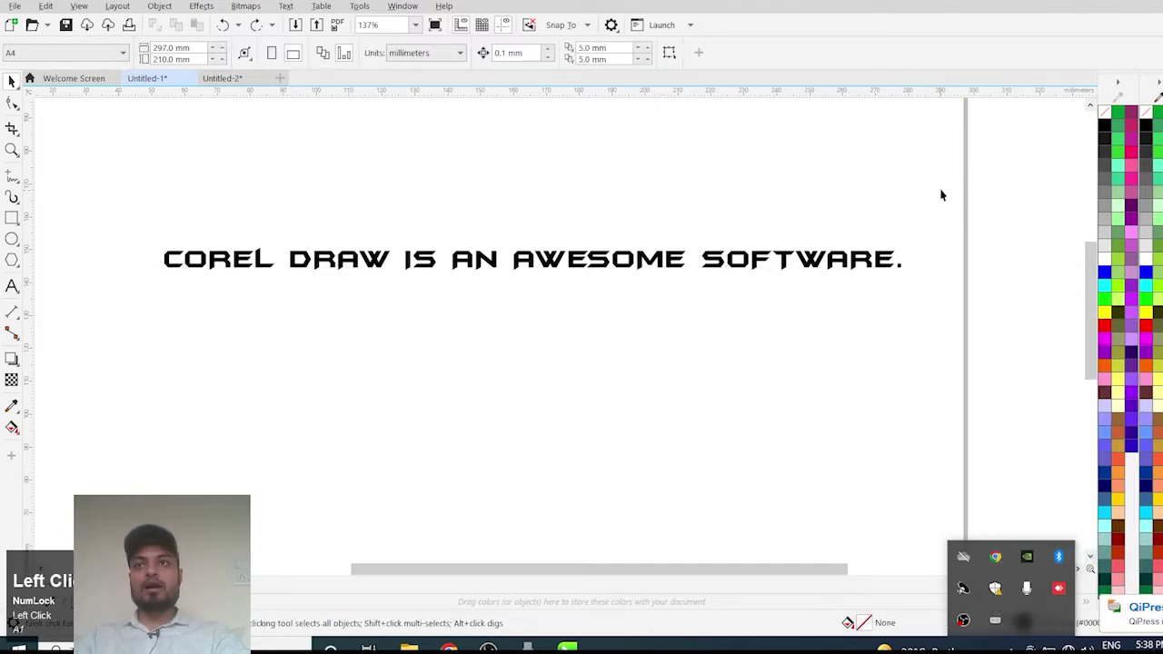
{"action": "left_click_drag", "start_coordinate": [951, 182], "coordinate": [163, 329]}
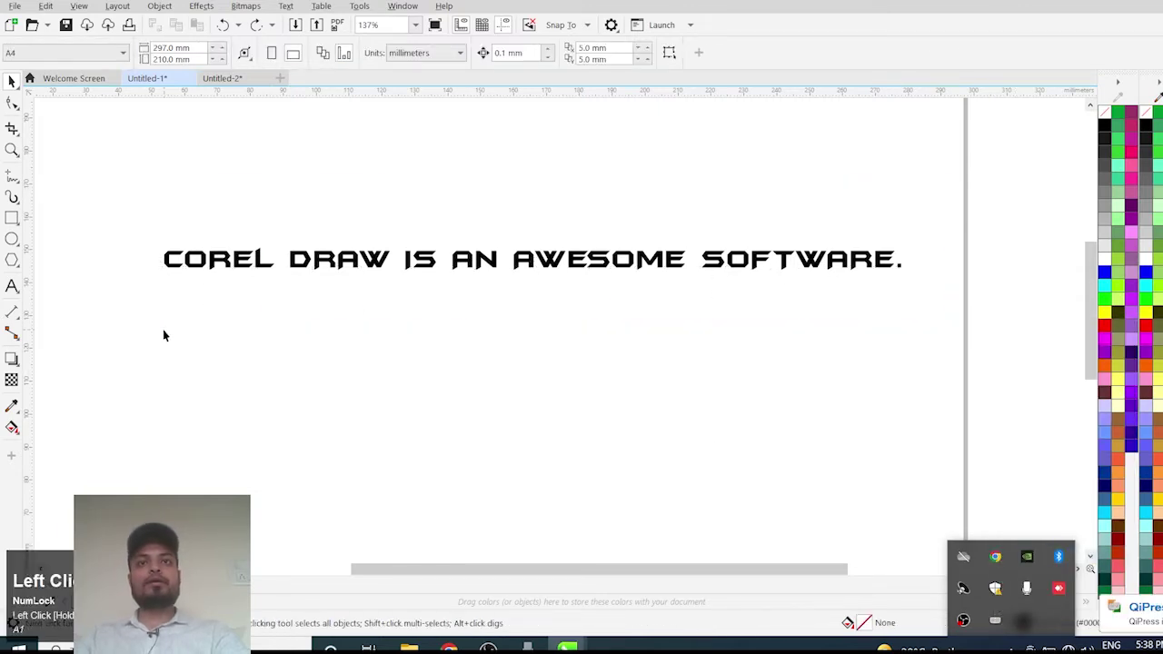
{"action": "left_click", "coordinate": [210, 264]}
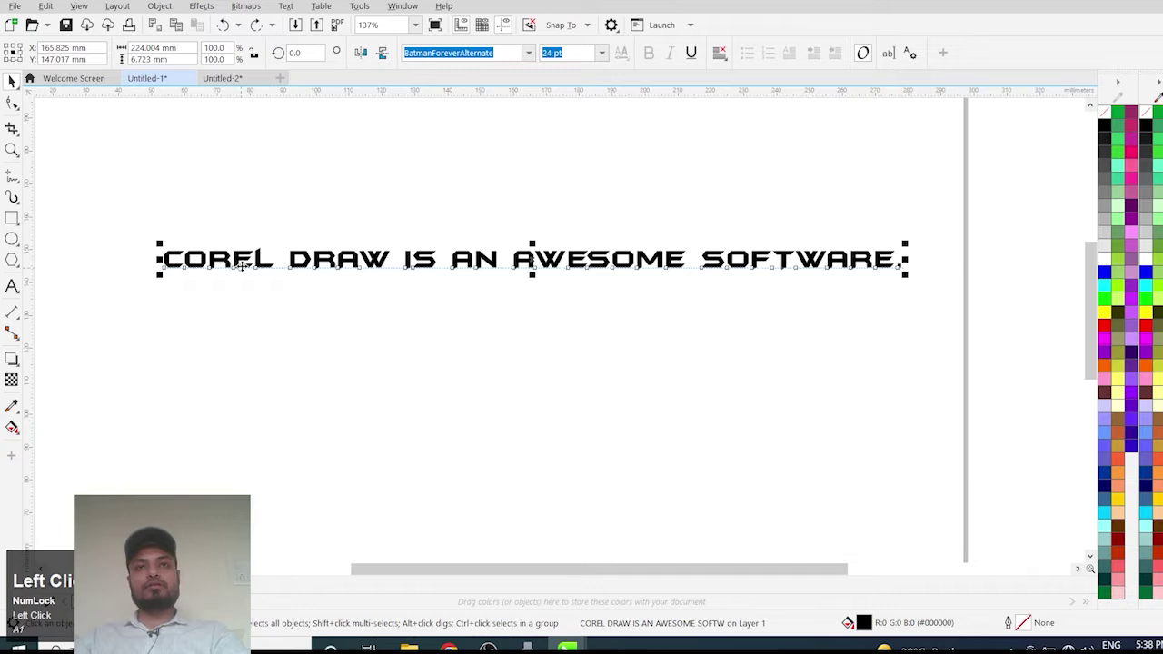
{"action": "scroll", "coordinate": [579, 309], "scroll_direction": "down", "scroll_amount": 2}
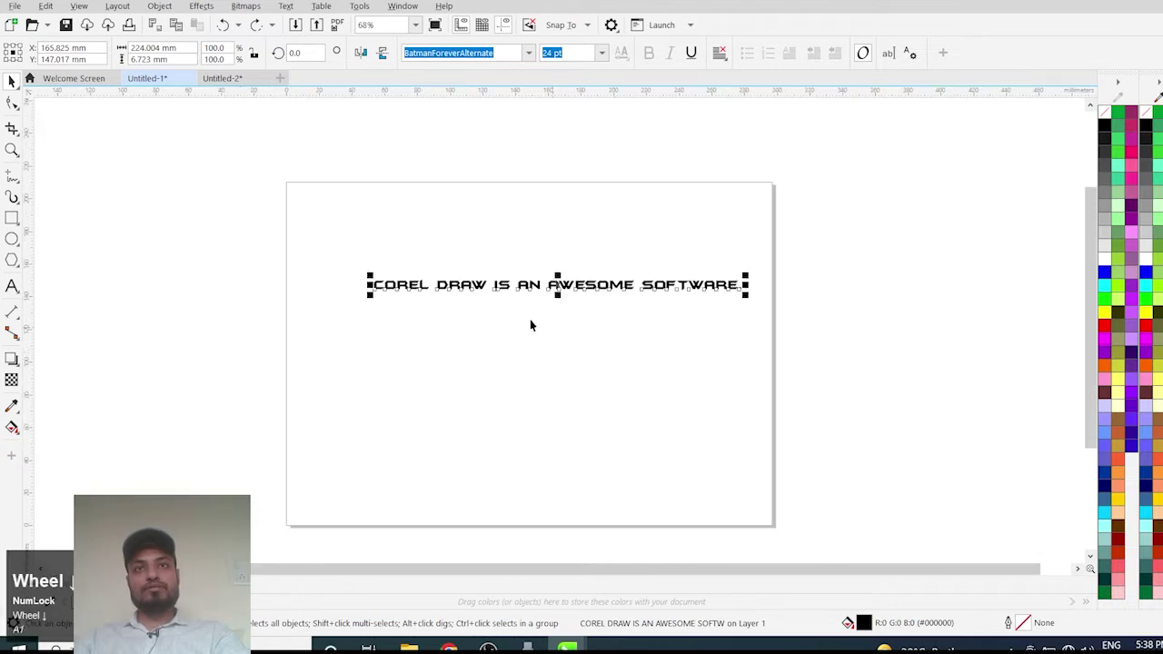
{"action": "left_click", "coordinate": [333, 322]}
{"action": "key", "text": "ctrl+a"}
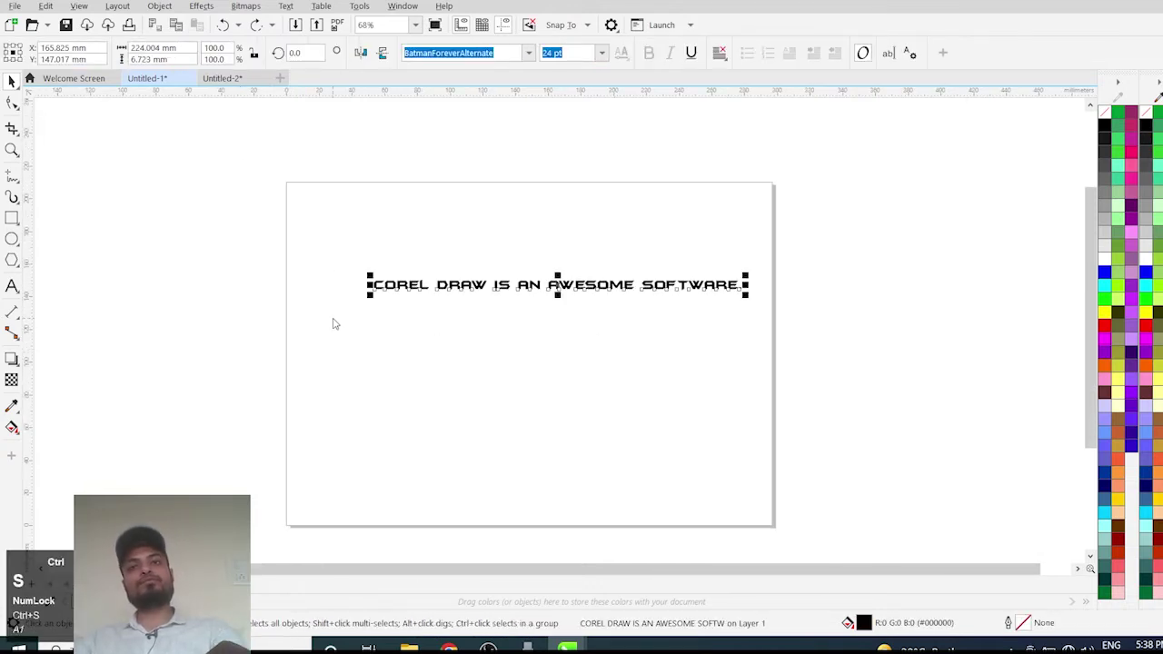
{"action": "left_click", "coordinate": [1148, 543]}
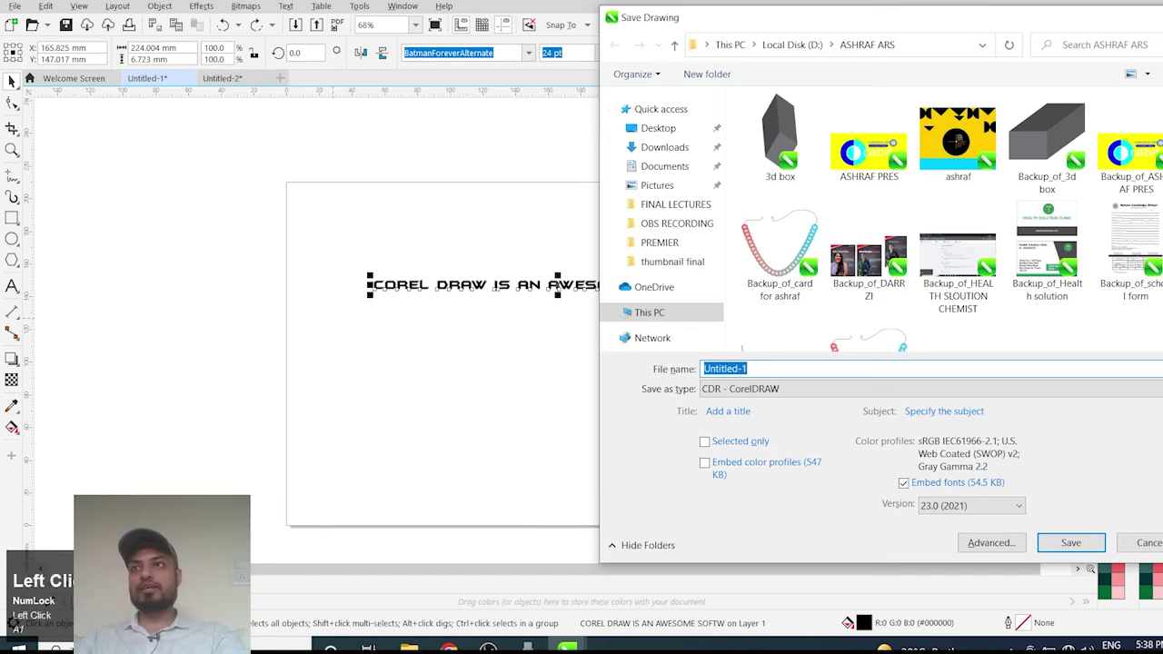
{"action": "left_click", "coordinate": [604, 215]}
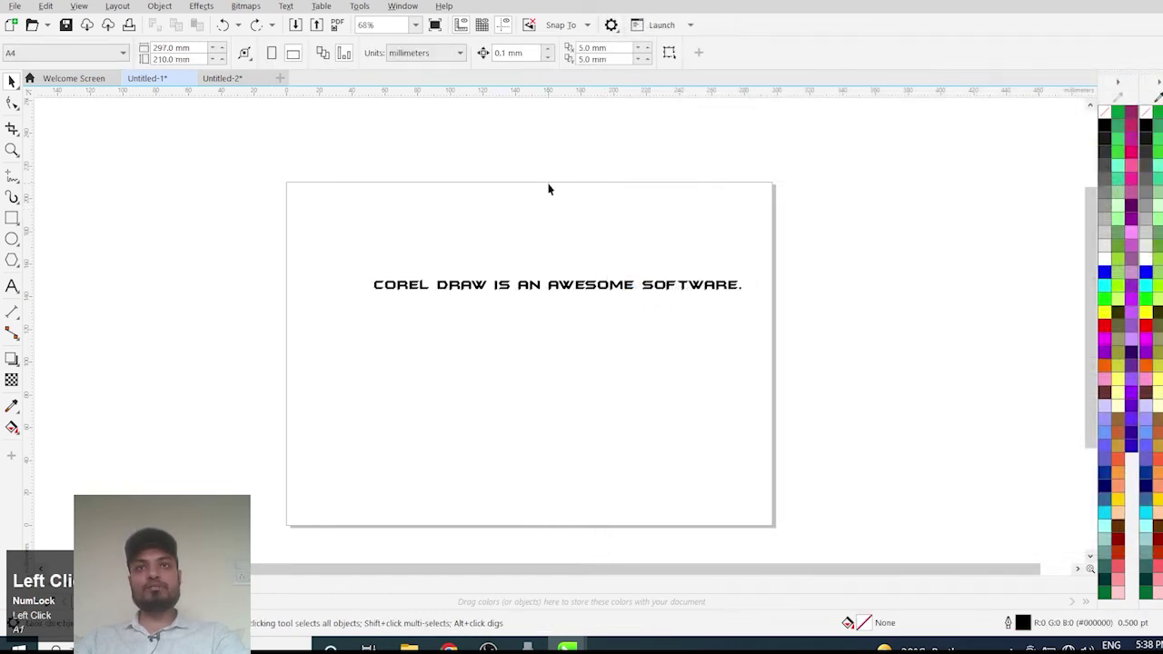
Step: Stretch the text line vertically about its center to a height of about 10.7 mm, keeping its width
{"action": "left_click_drag", "start_coordinate": [287, 246], "coordinate": [727, 338]}
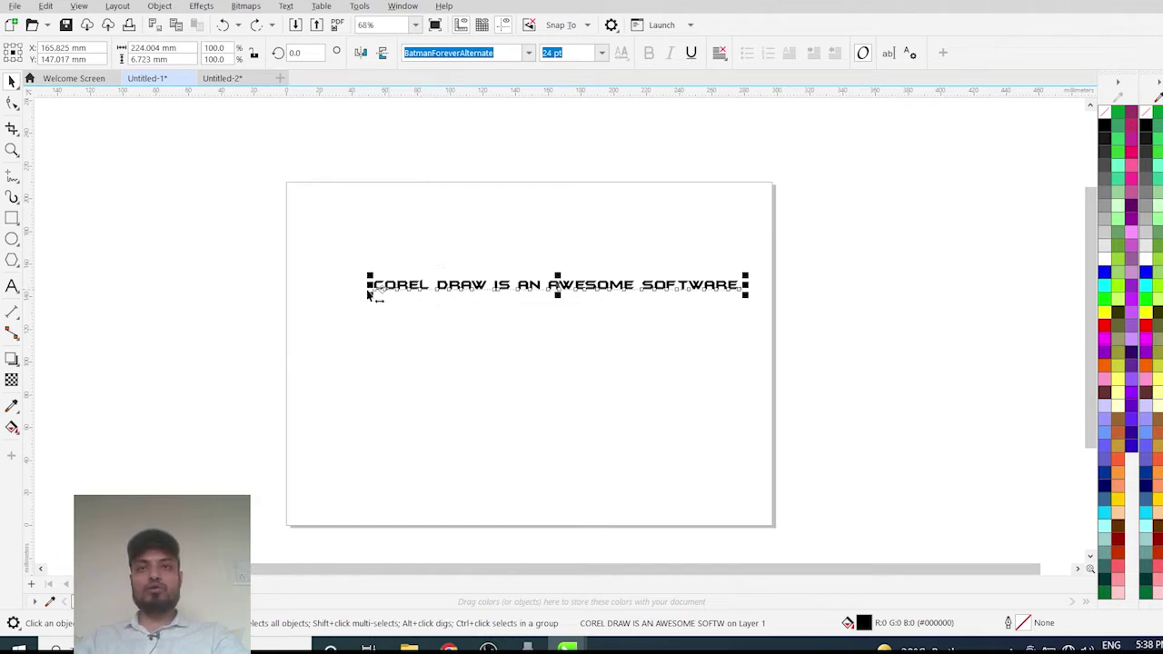
{"action": "scroll", "coordinate": [368, 287], "scroll_direction": "up", "scroll_amount": 4}
{"action": "scroll", "coordinate": [418, 291], "scroll_direction": "up", "scroll_amount": 4}
{"action": "scroll", "coordinate": [759, 290], "scroll_direction": "down", "scroll_amount": 4}
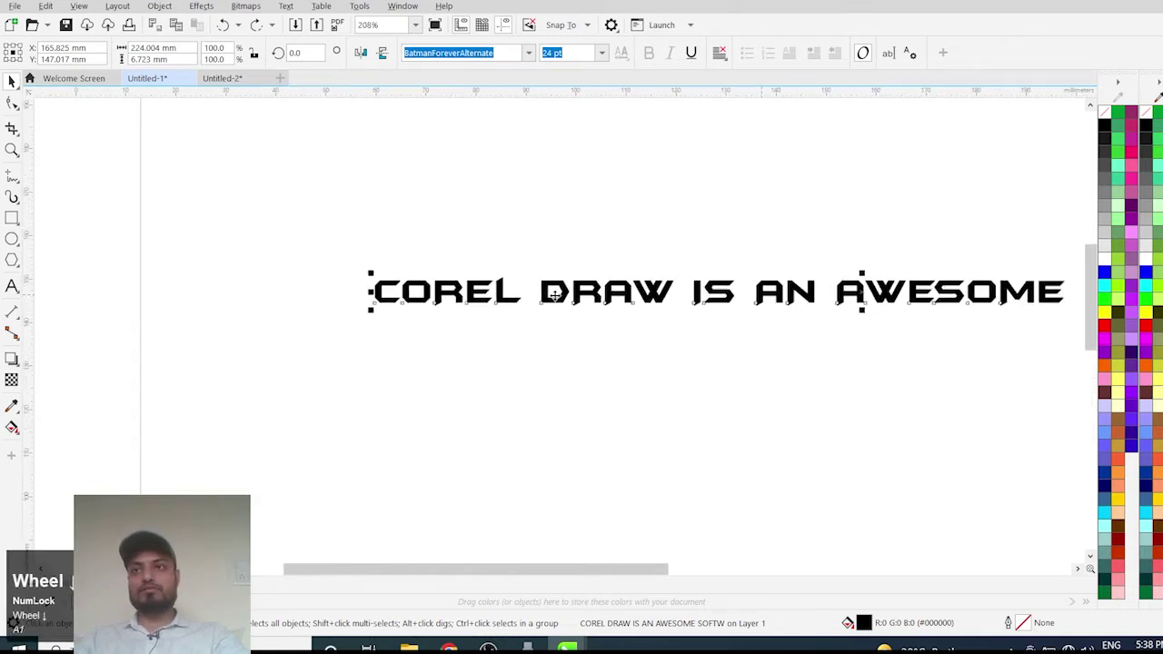
{"action": "scroll", "coordinate": [869, 298], "scroll_direction": "down", "scroll_amount": 1}
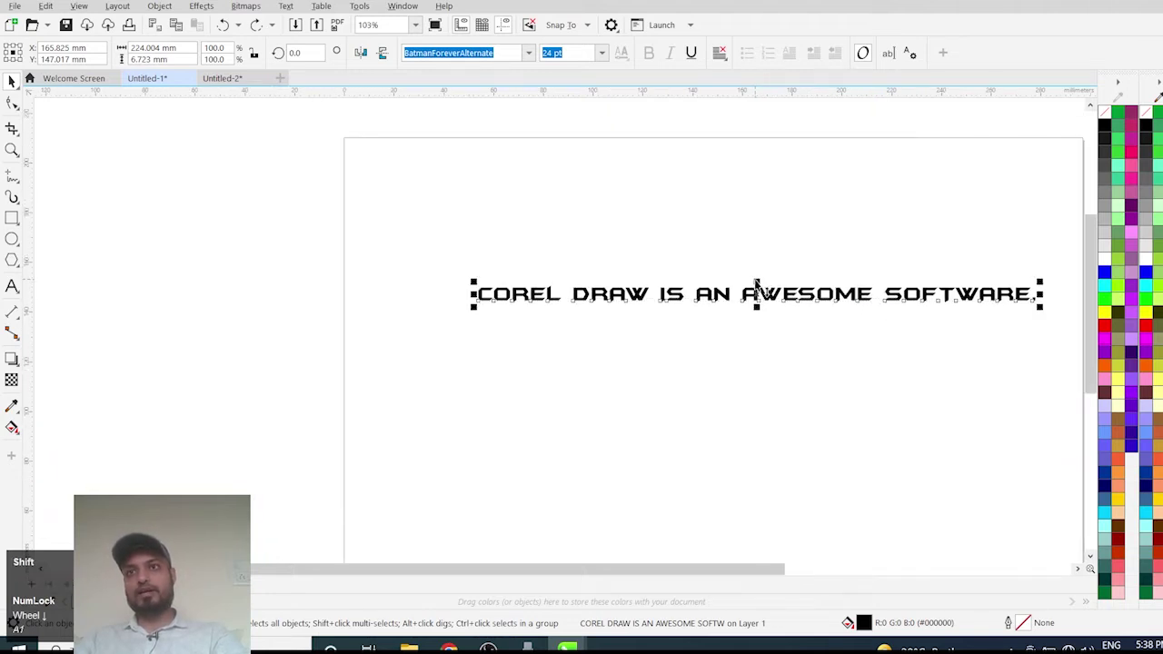
{"action": "left_click_drag", "start_coordinate": [757, 284], "coordinate": [754, 274]}
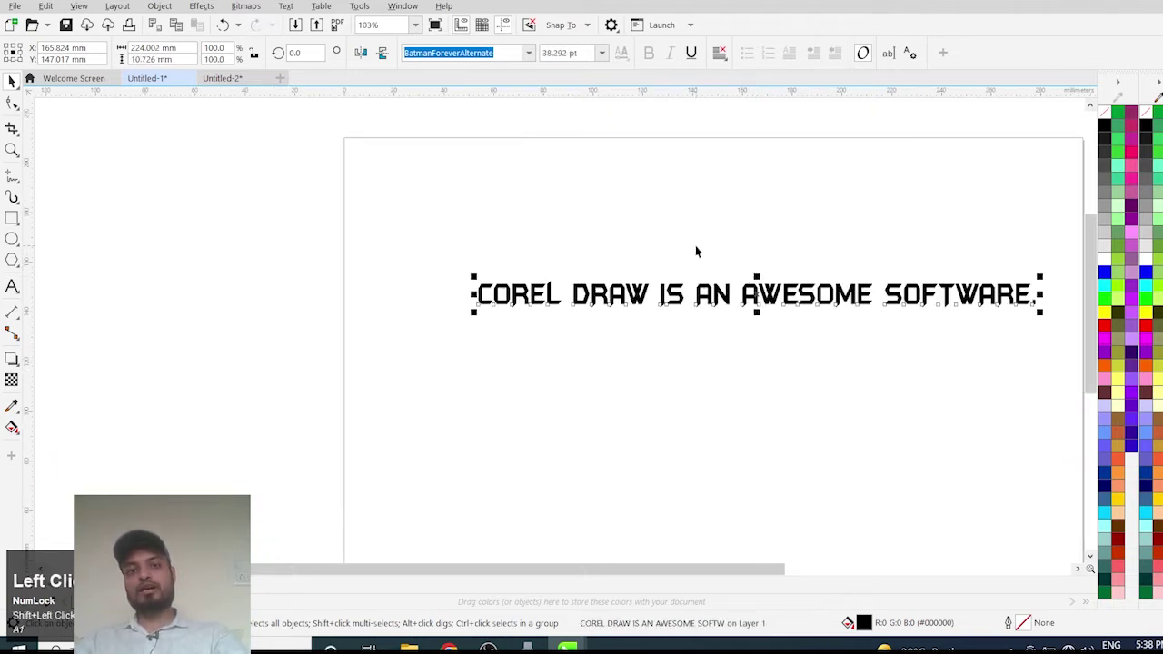
Step: Convert the vertically stretched text line to curves and clear the selection
{"action": "key", "text": "ctrl+q"}
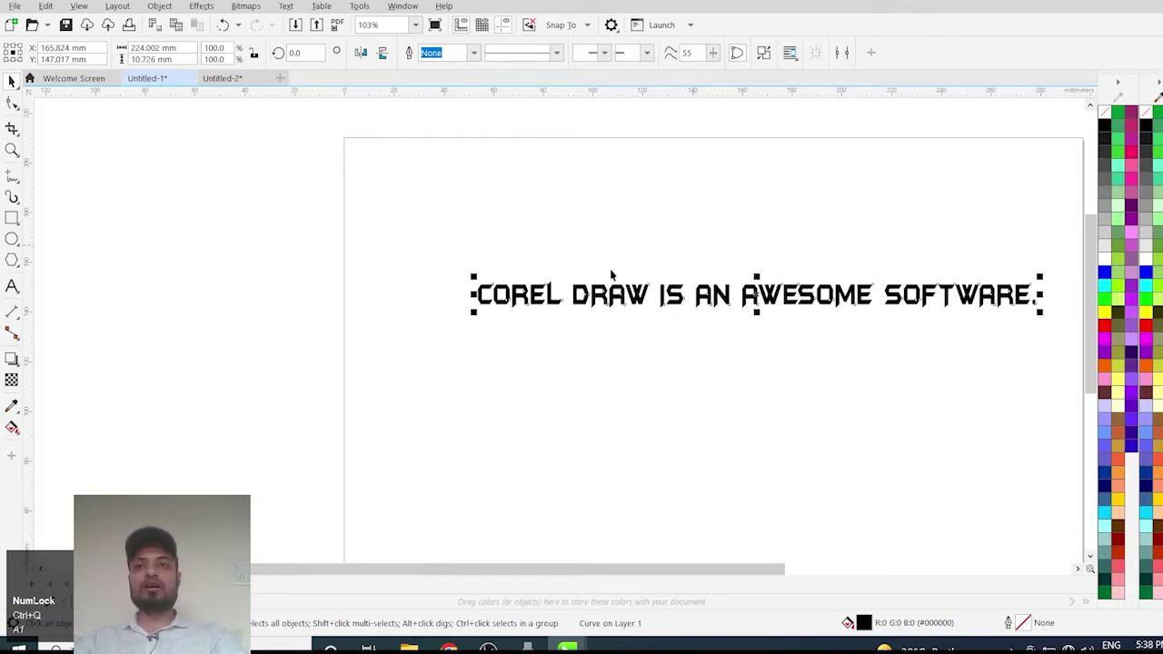
{"action": "left_click", "coordinate": [543, 245]}
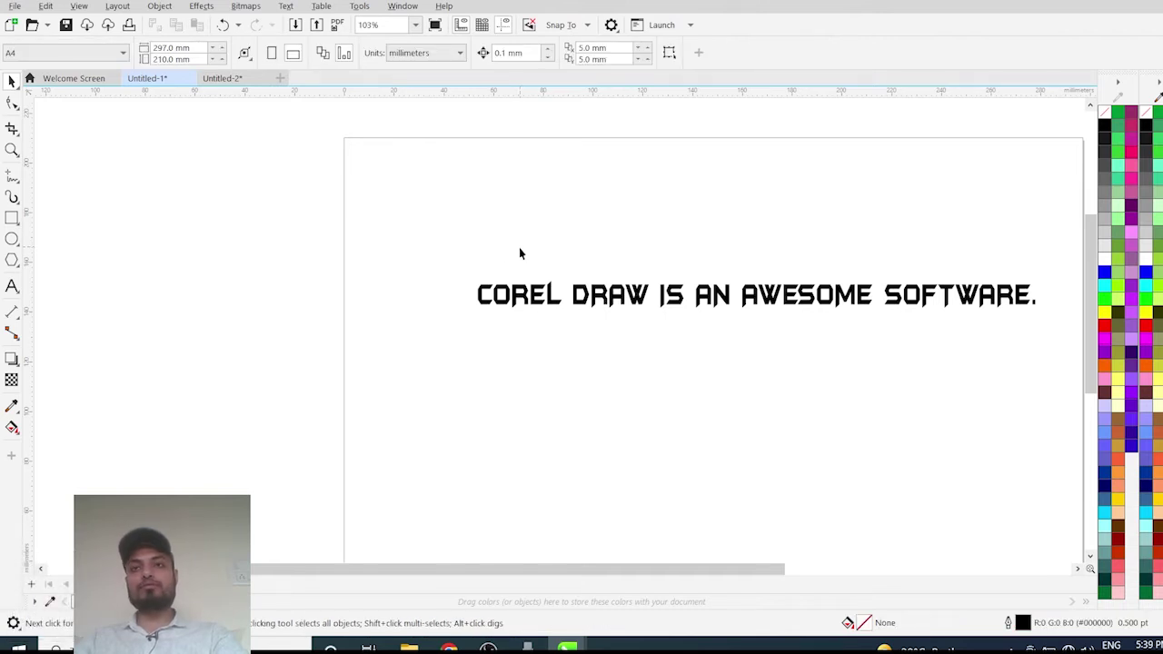
{"action": "scroll", "coordinate": [382, 262], "scroll_direction": "down", "scroll_amount": 2}
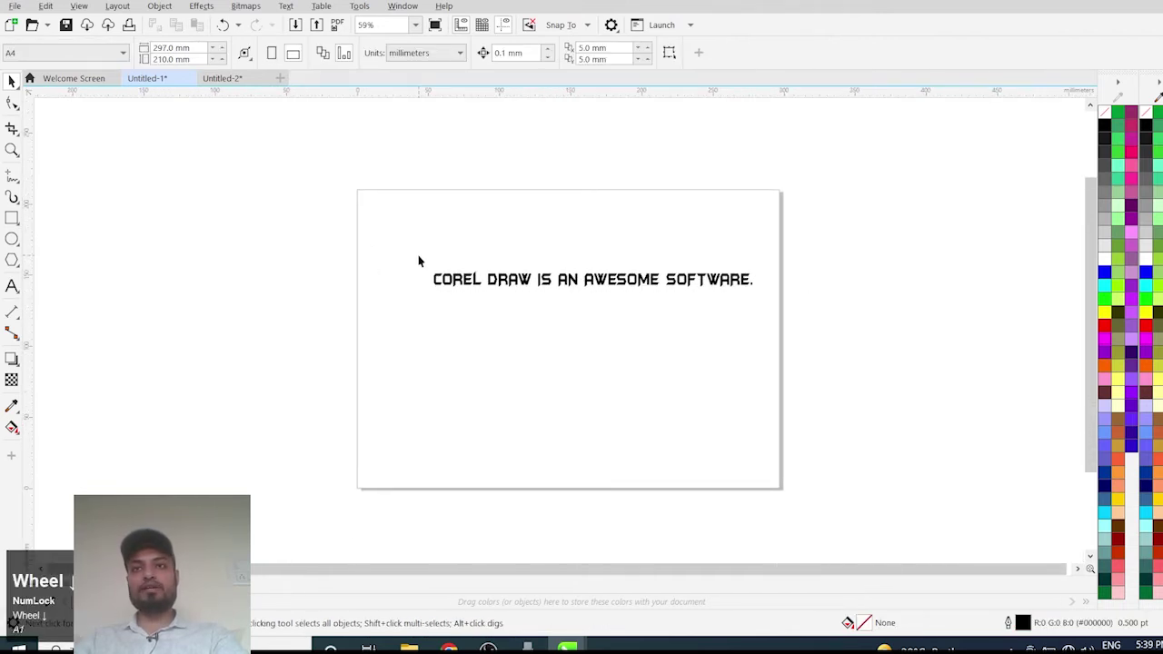
Step: Center the converted lettering on the page and undo both the centering and the curve conversion
{"action": "left_click", "coordinate": [456, 283]}
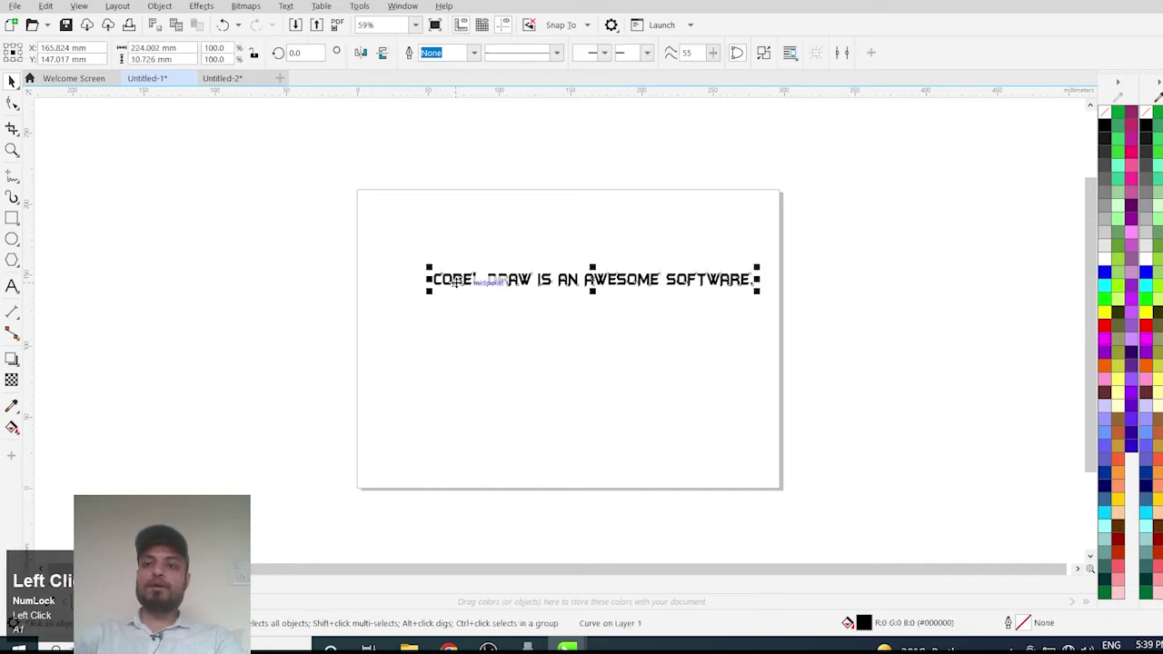
{"action": "key", "text": "p"}
{"action": "left_click", "coordinate": [472, 288]}
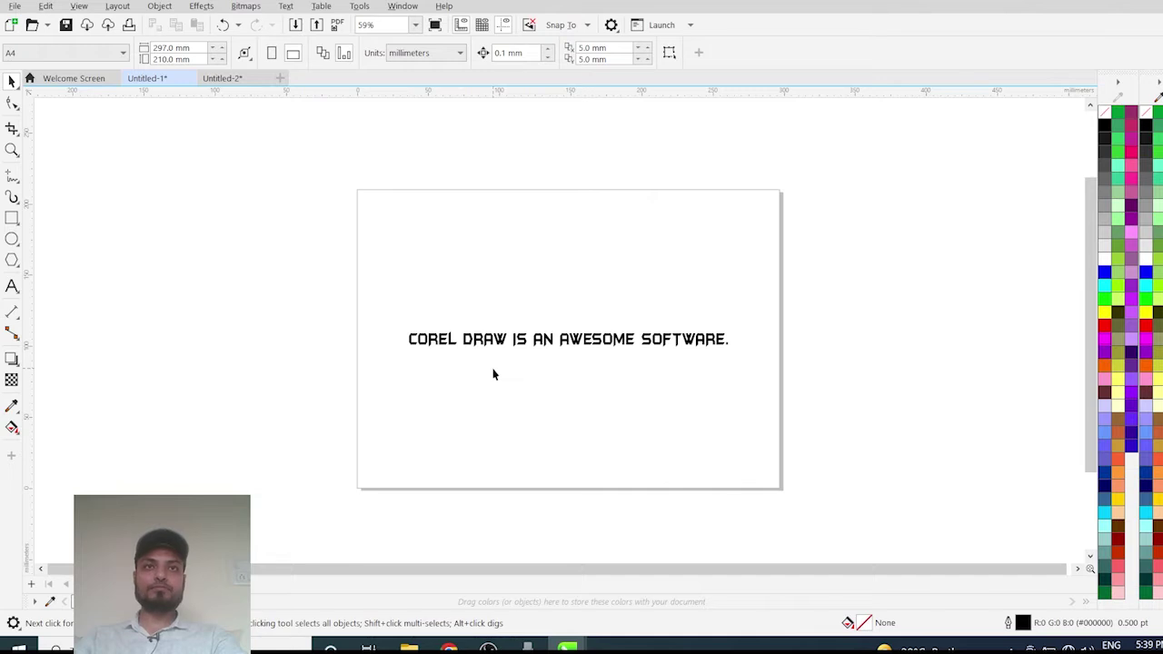
{"action": "key", "text": "ctrl+z"}
{"action": "left_click", "coordinate": [419, 338]}
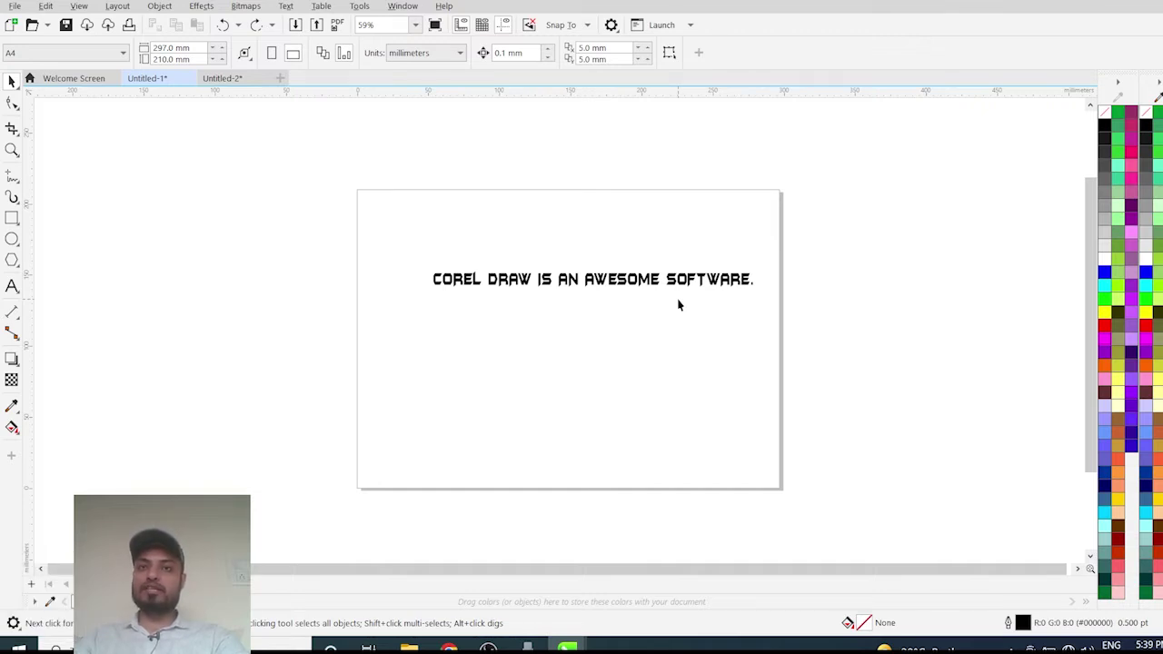
Step: Center the editable text line on the A4 page
{"action": "left_click", "coordinate": [651, 284]}
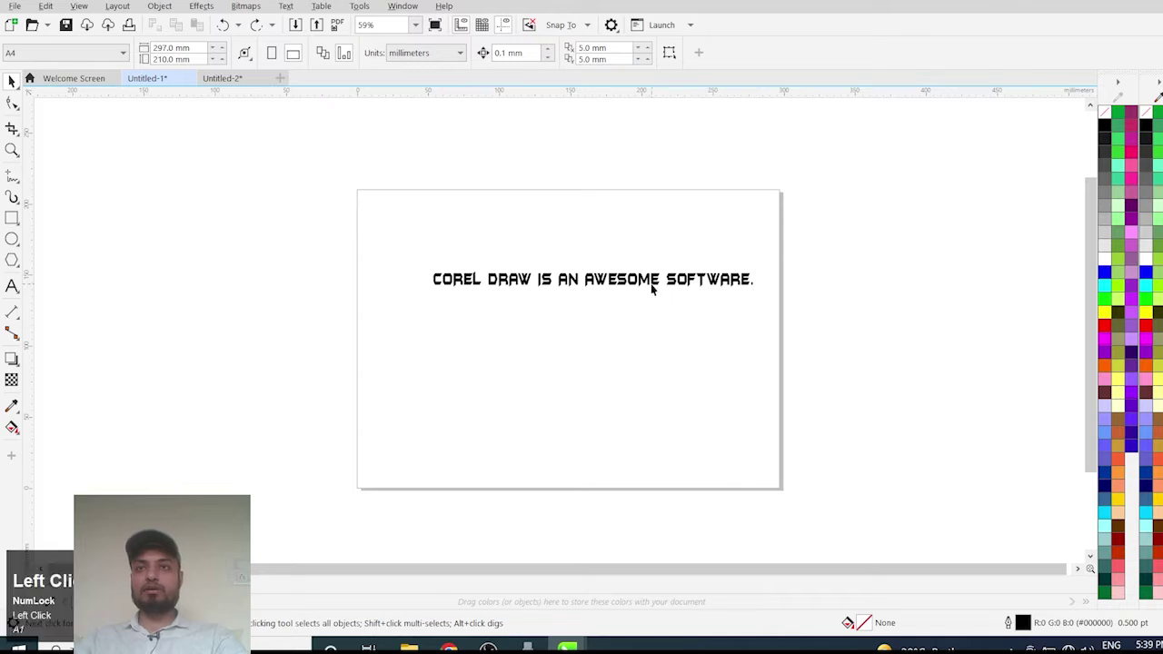
{"action": "scroll", "coordinate": [651, 284], "scroll_direction": "up", "scroll_amount": 2}
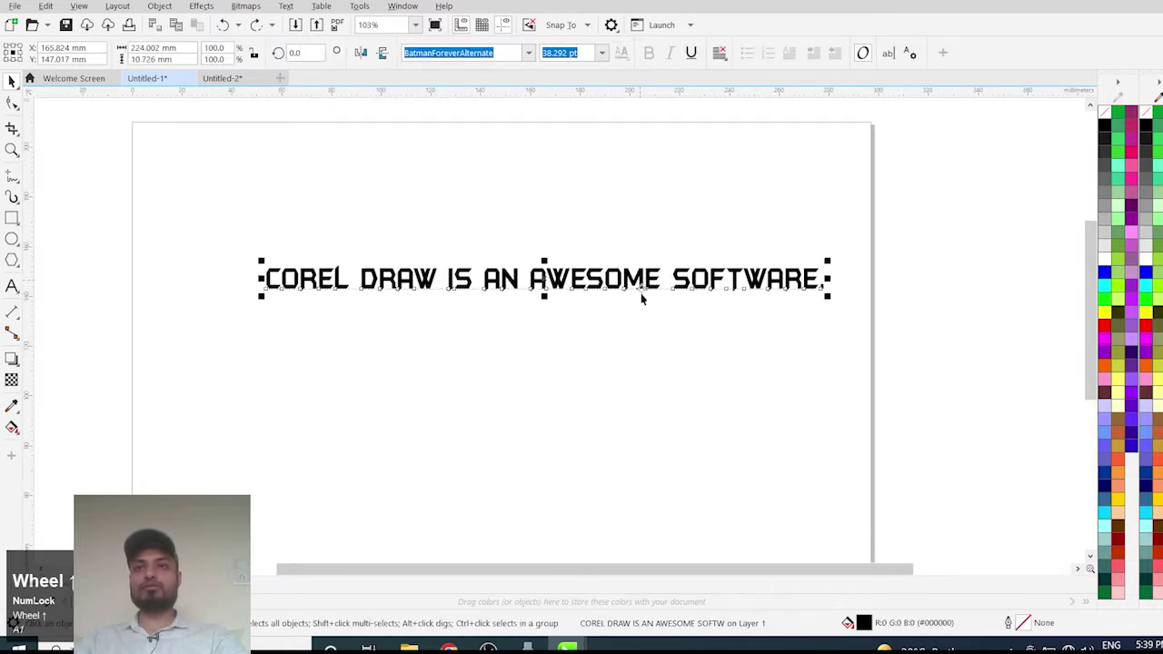
{"action": "key", "text": "p"}
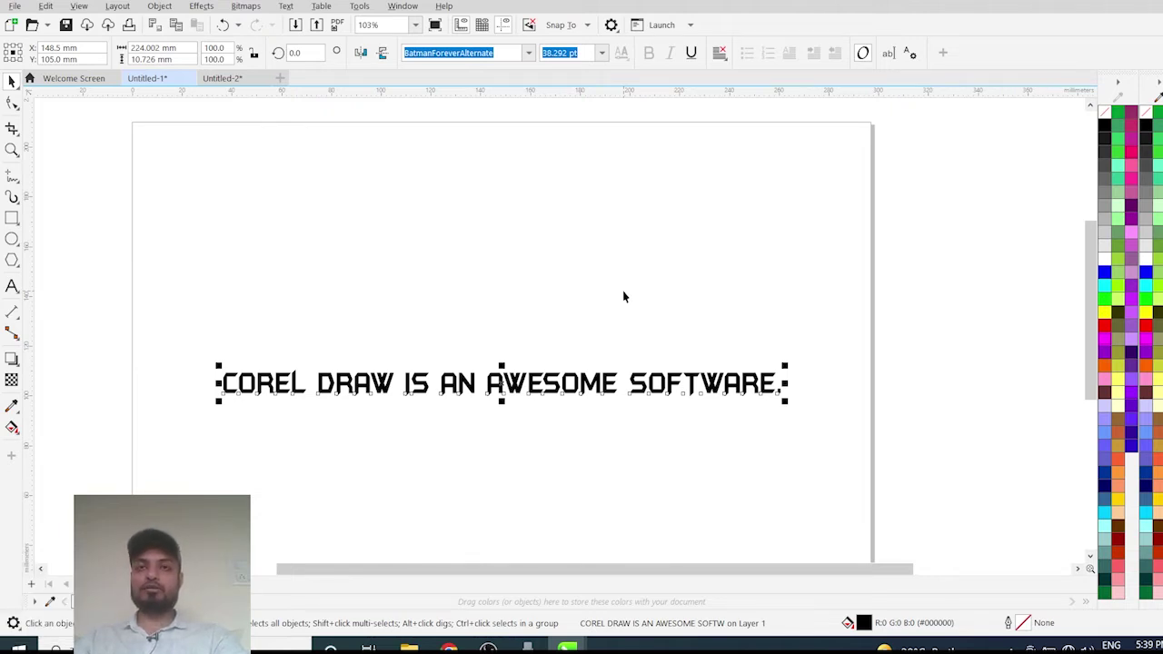
Step: Open the Save As dialog, dismiss it without saving, and select the text line
{"action": "left_click", "coordinate": [623, 297]}
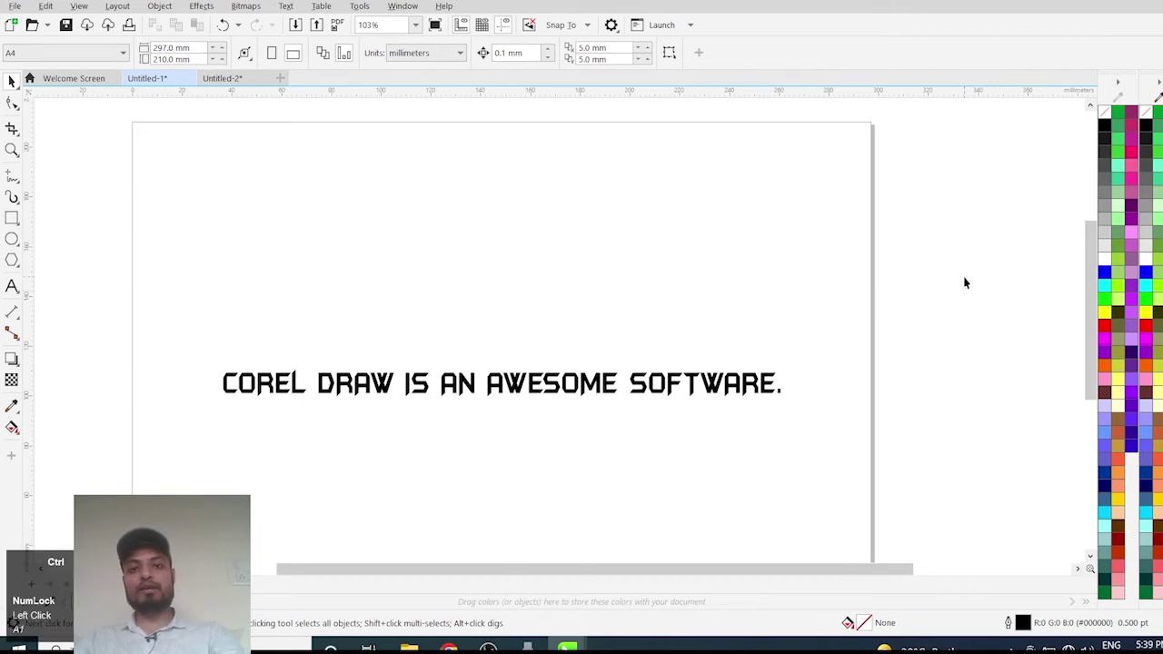
{"action": "key", "text": "ctrl+shift+s"}
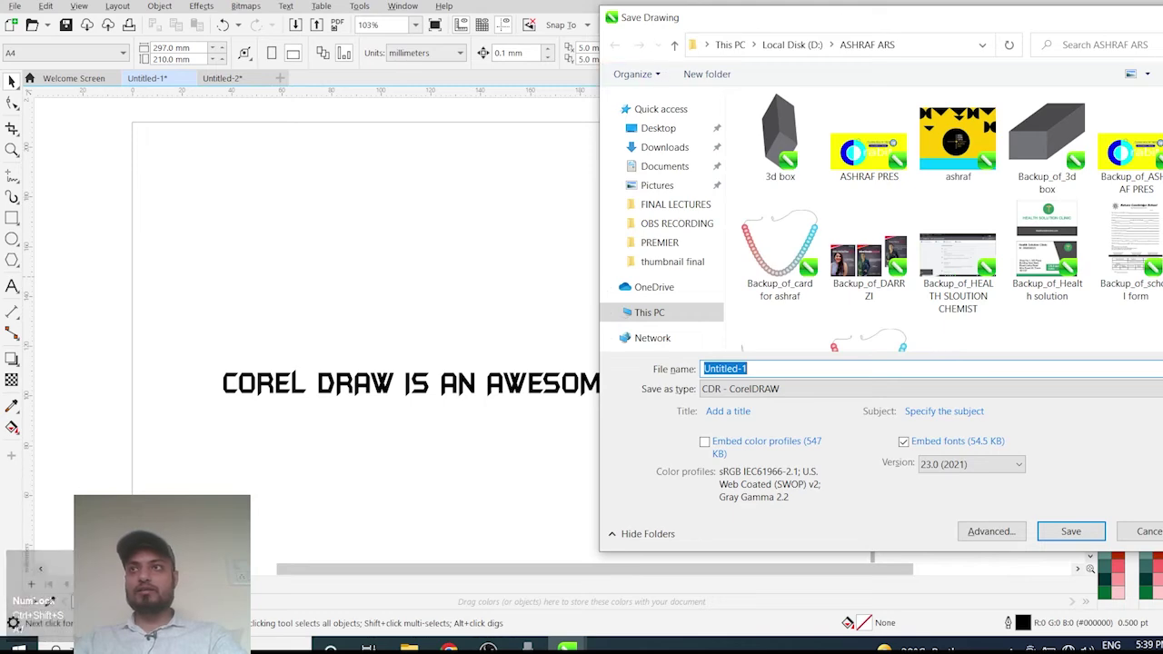
{"action": "left_click", "coordinate": [1162, 18]}
{"action": "left_click_drag", "start_coordinate": [124, 263], "coordinate": [940, 546]}
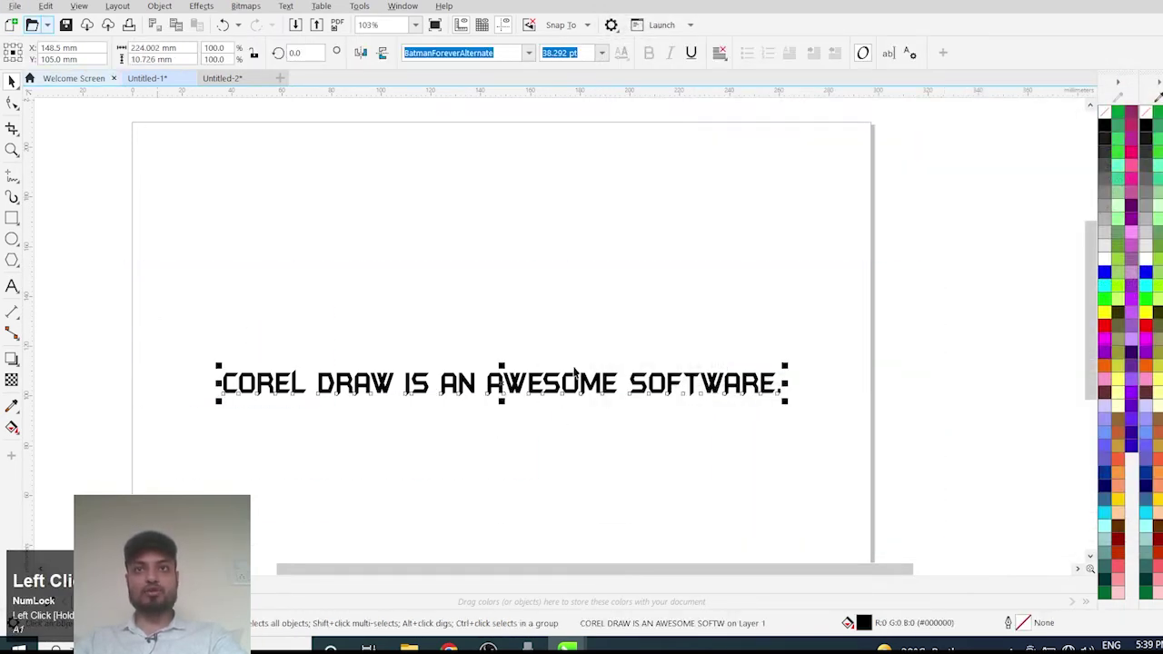
{"action": "left_click", "coordinate": [14, 6]}
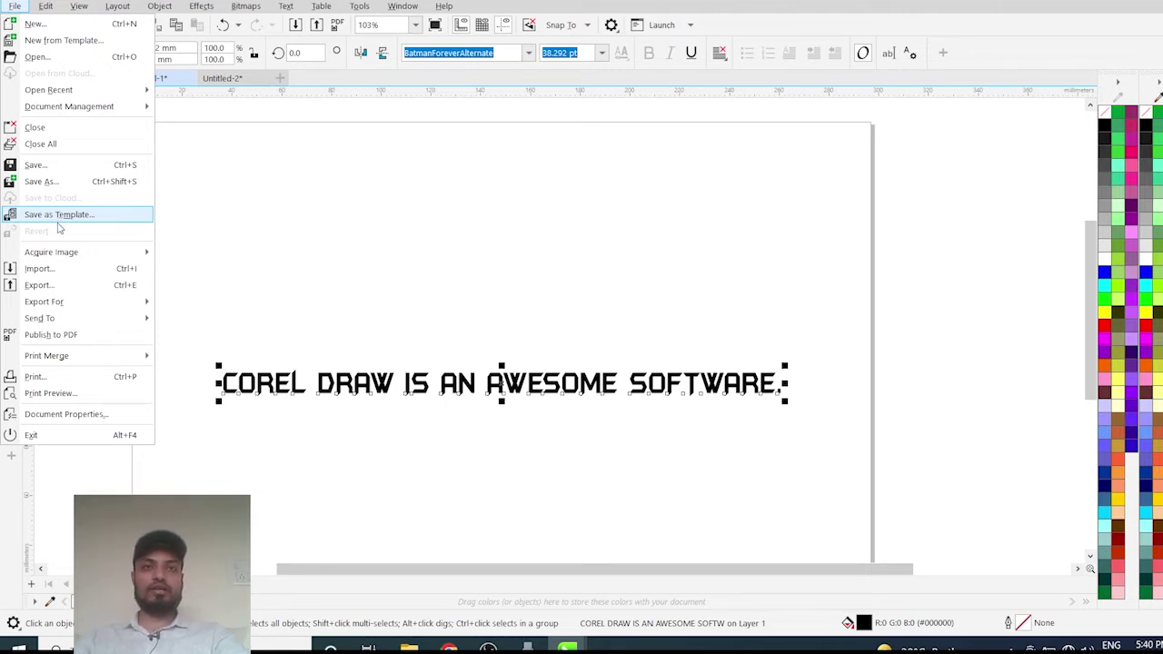
{"action": "left_click", "coordinate": [457, 231]}
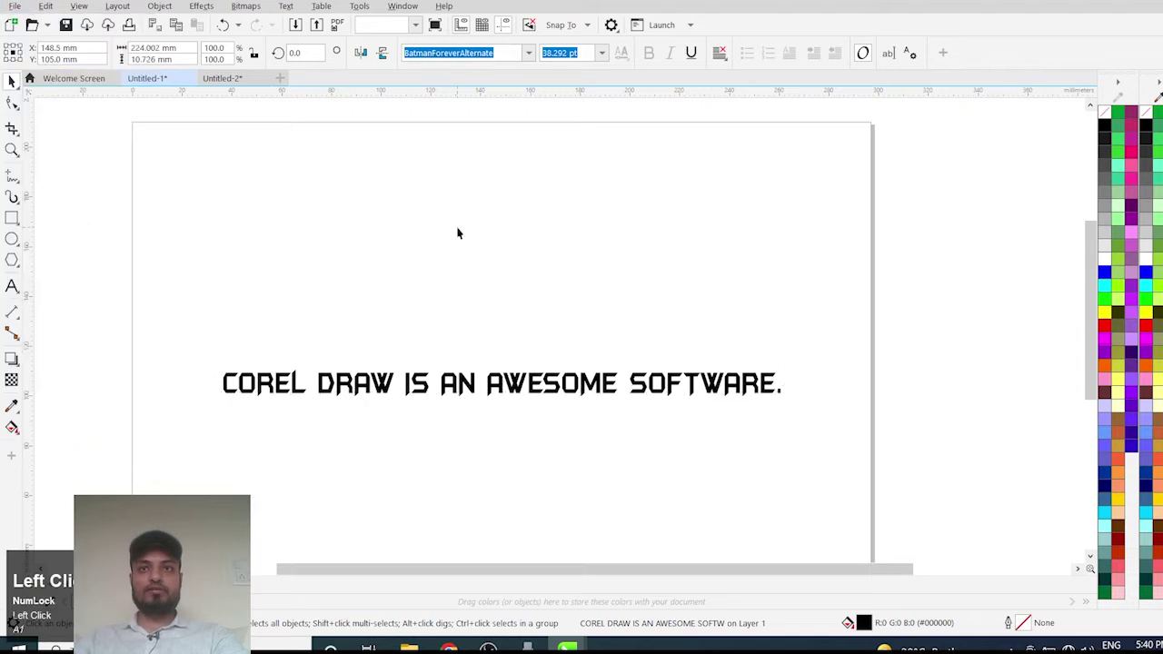
Step: Draw three rectangles around the text line, including one about 50 × 40 mm and one about 43 × 41 mm, and clear the selection
{"action": "left_click", "coordinate": [11, 218]}
{"action": "left_click_drag", "start_coordinate": [463, 254], "coordinate": [557, 303]}
{"action": "left_click_drag", "start_coordinate": [321, 272], "coordinate": [446, 373]}
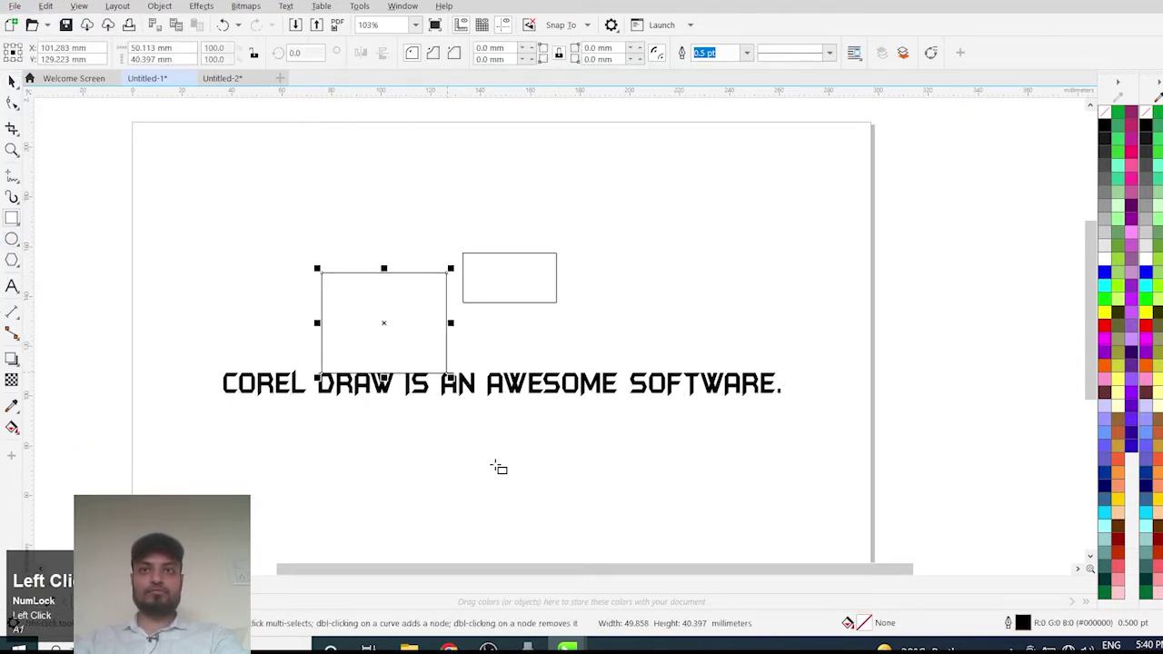
{"action": "left_click_drag", "start_coordinate": [555, 471], "coordinate": [444, 371]}
{"action": "left_click", "coordinate": [12, 82]}
{"action": "left_click", "coordinate": [127, 162]}
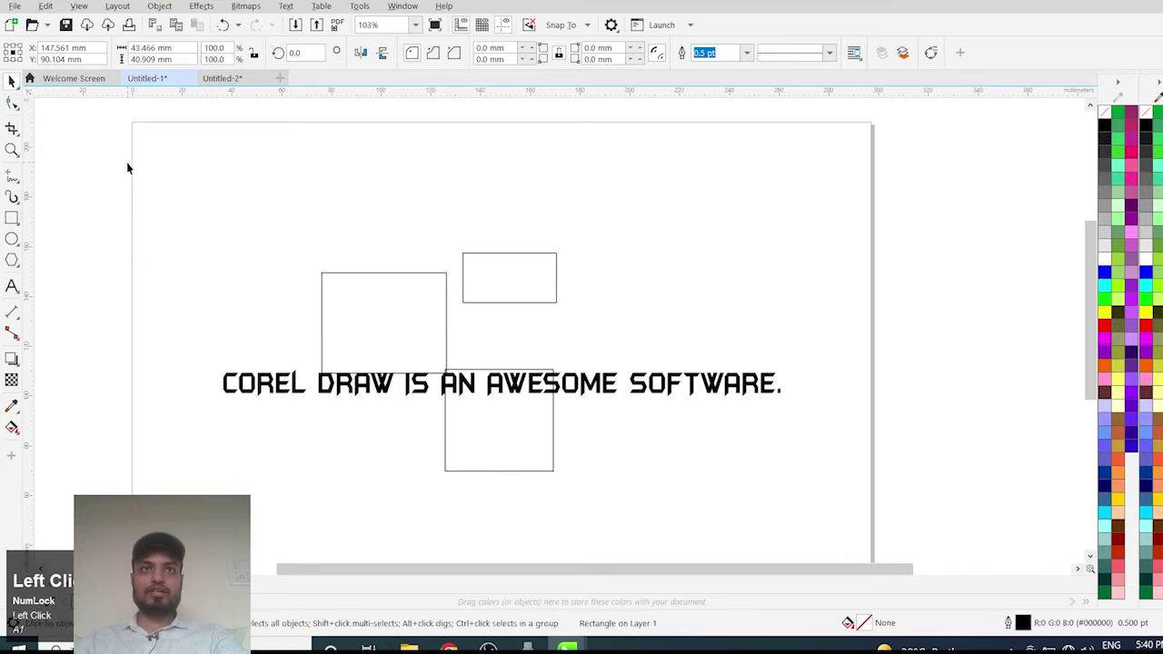
Step: Examine the Revert, Acquire Image and Import file commands with the text and rectangles on the page
{"action": "left_click", "coordinate": [14, 7]}
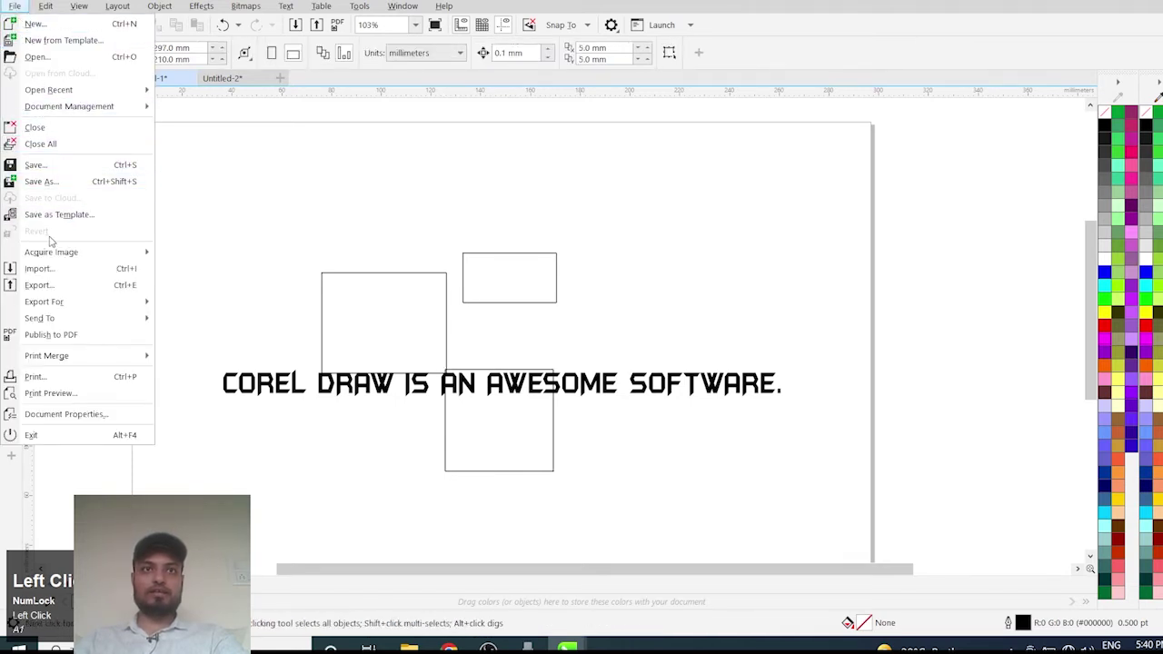
{"action": "mouse_move", "coordinate": [66, 244]}
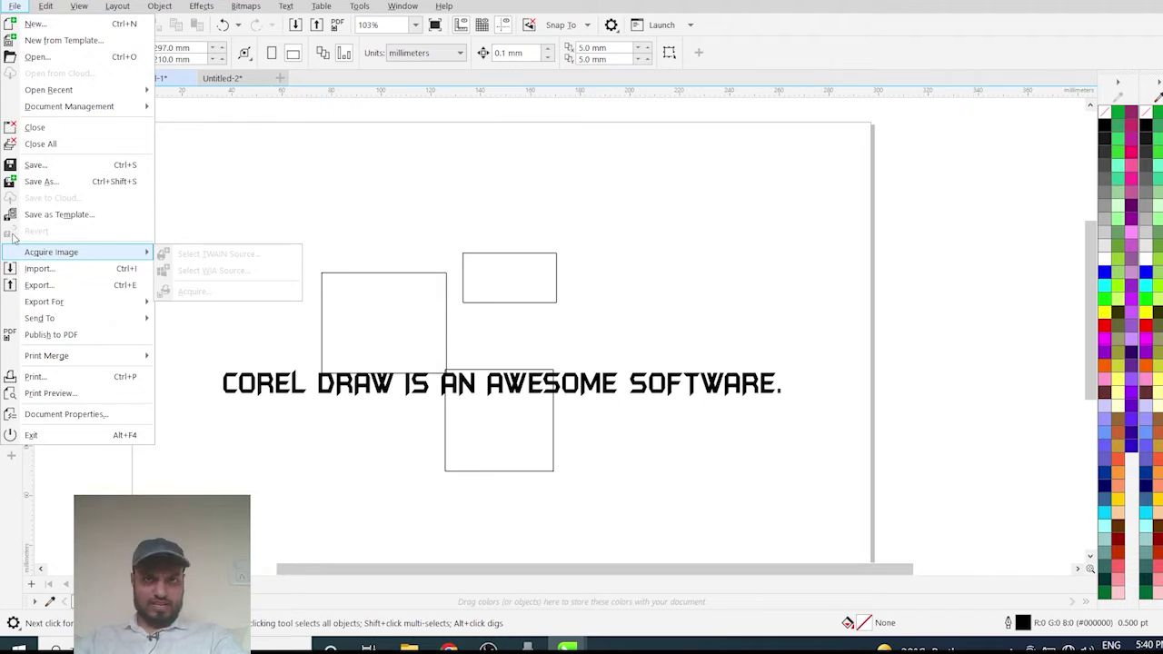
{"action": "left_click", "coordinate": [377, 196]}
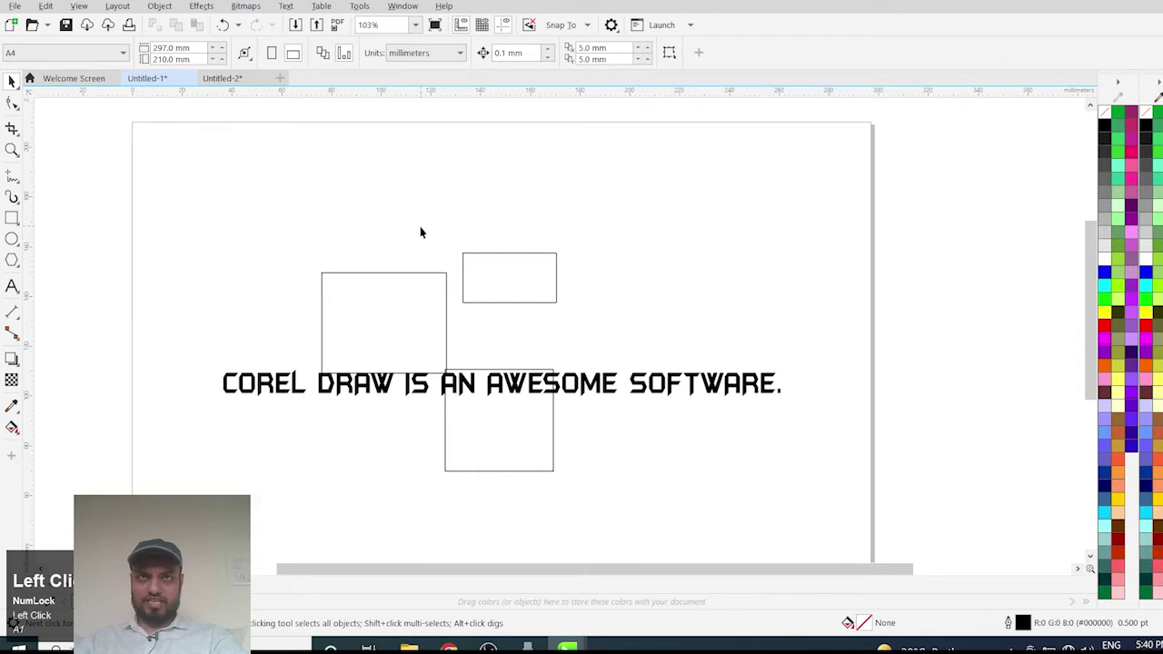
{"action": "scroll", "coordinate": [421, 228], "scroll_direction": "down", "scroll_amount": 1}
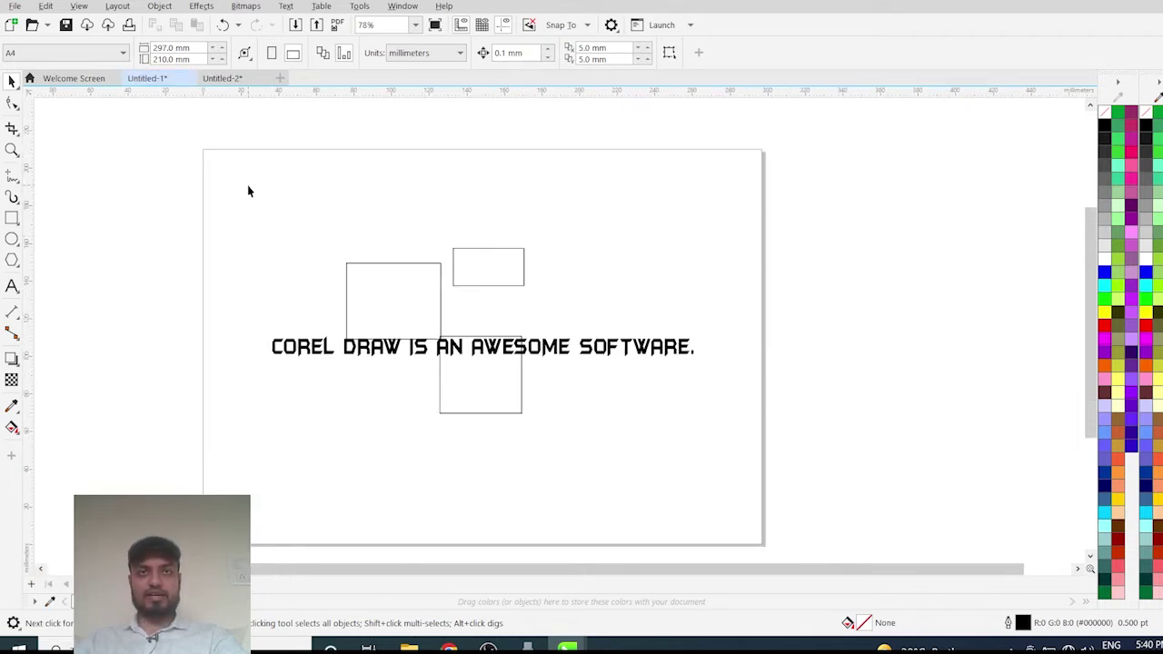
{"action": "left_click", "coordinate": [15, 6]}
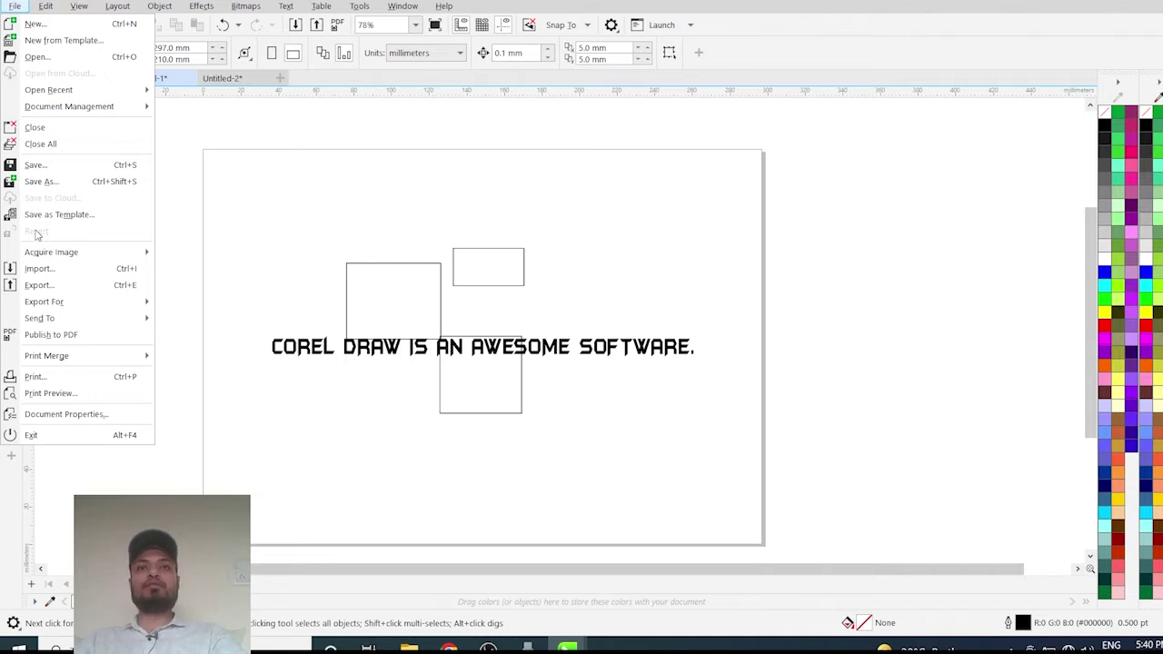
{"action": "left_click", "coordinate": [261, 209]}
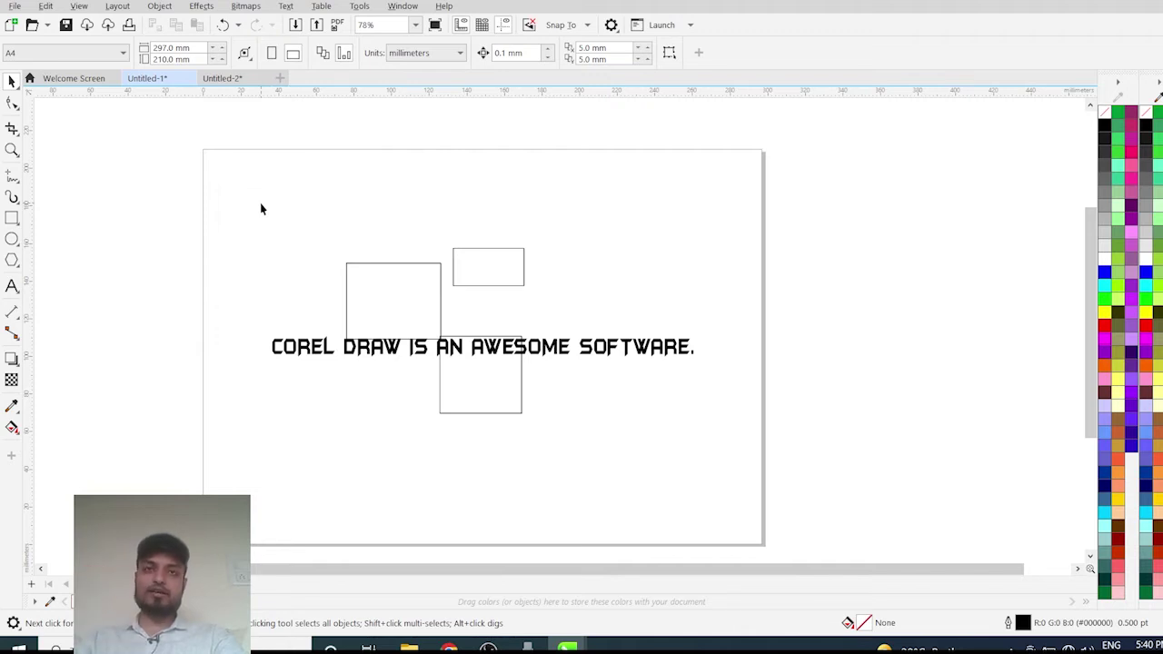
{"action": "left_click", "coordinate": [14, 6]}
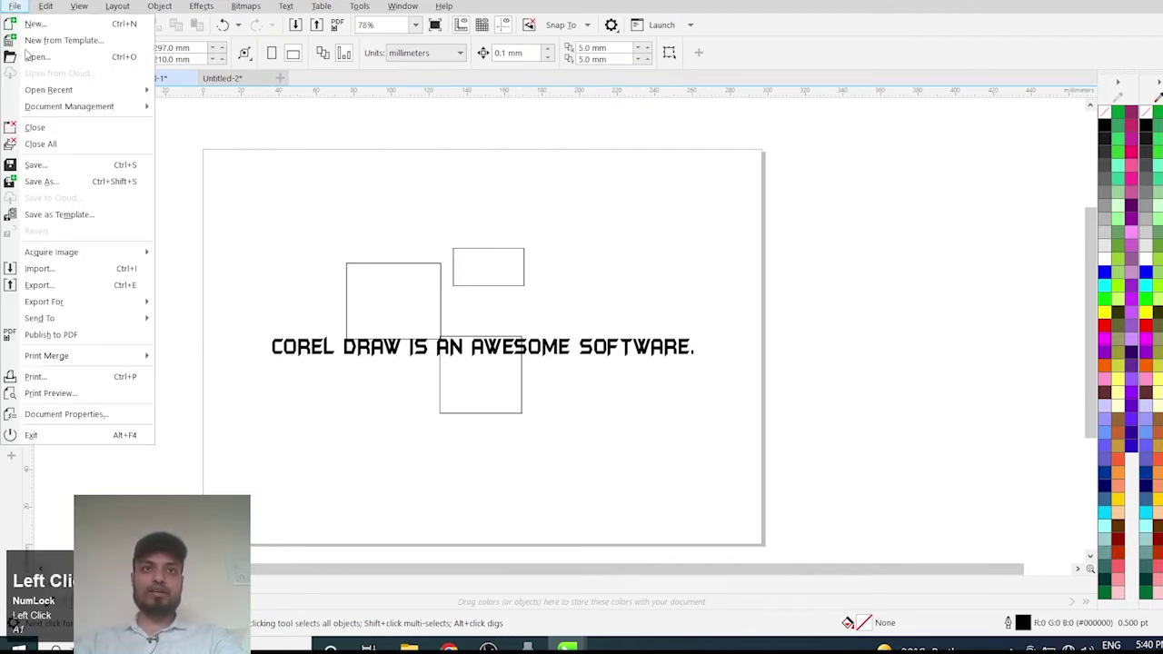
{"action": "mouse_move", "coordinate": [55, 247]}
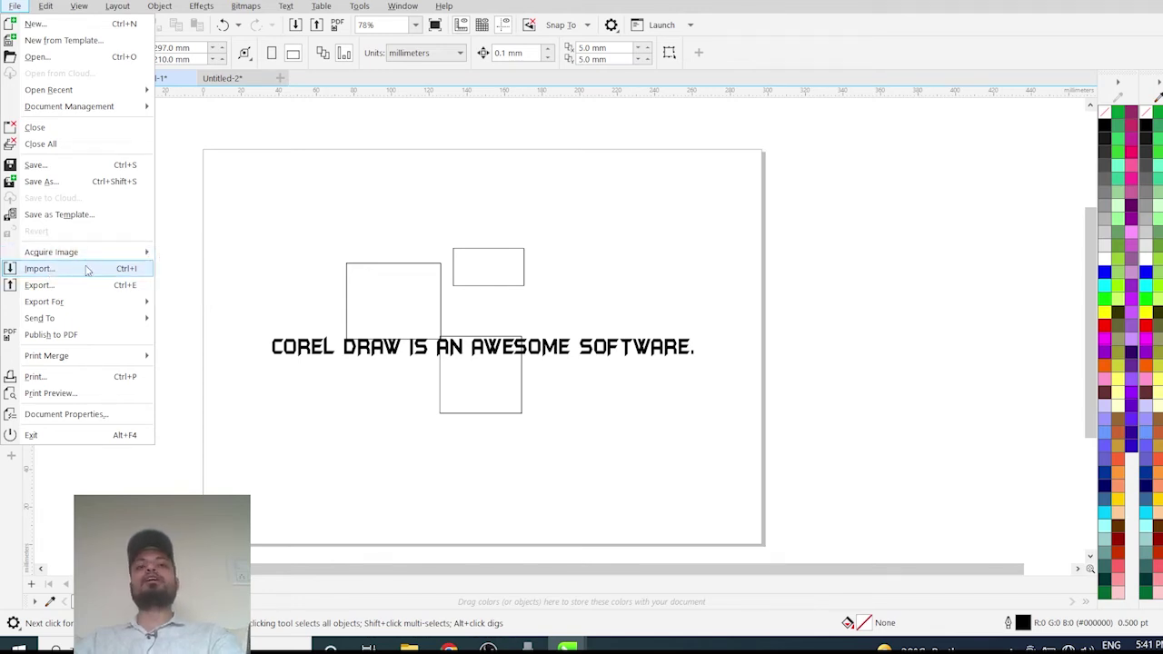
{"action": "left_click", "coordinate": [340, 246]}
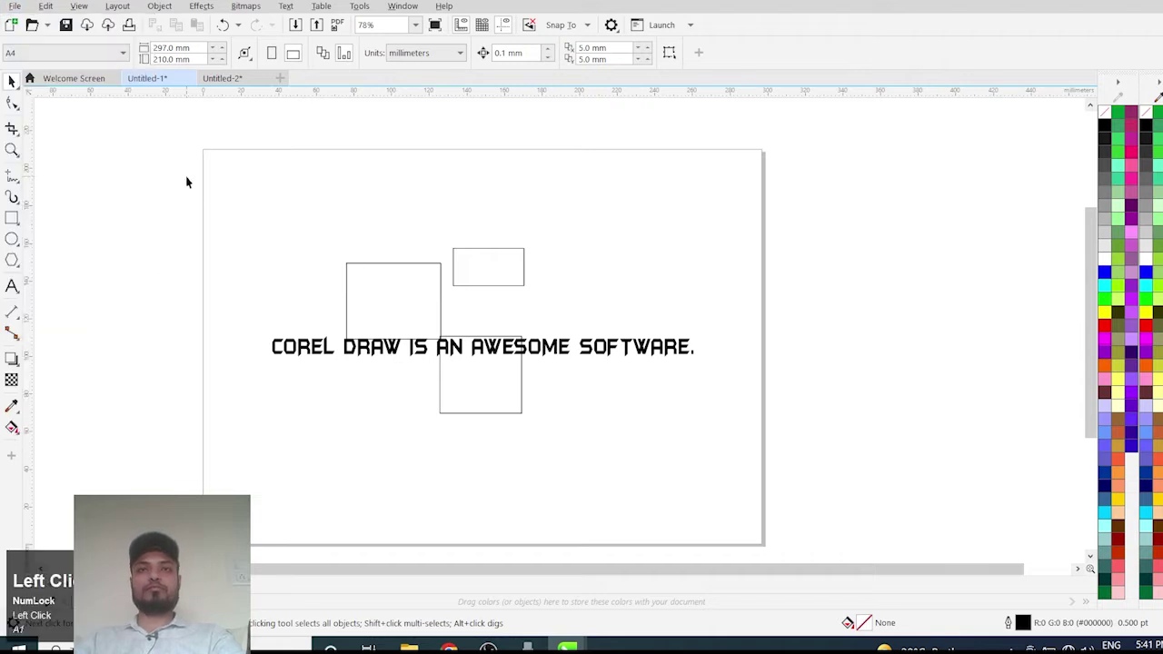
Step: Delete the text line and all three rectangles from the page
{"action": "left_click_drag", "start_coordinate": [187, 178], "coordinate": [860, 478]}
{"action": "key", "text": "Delete"}
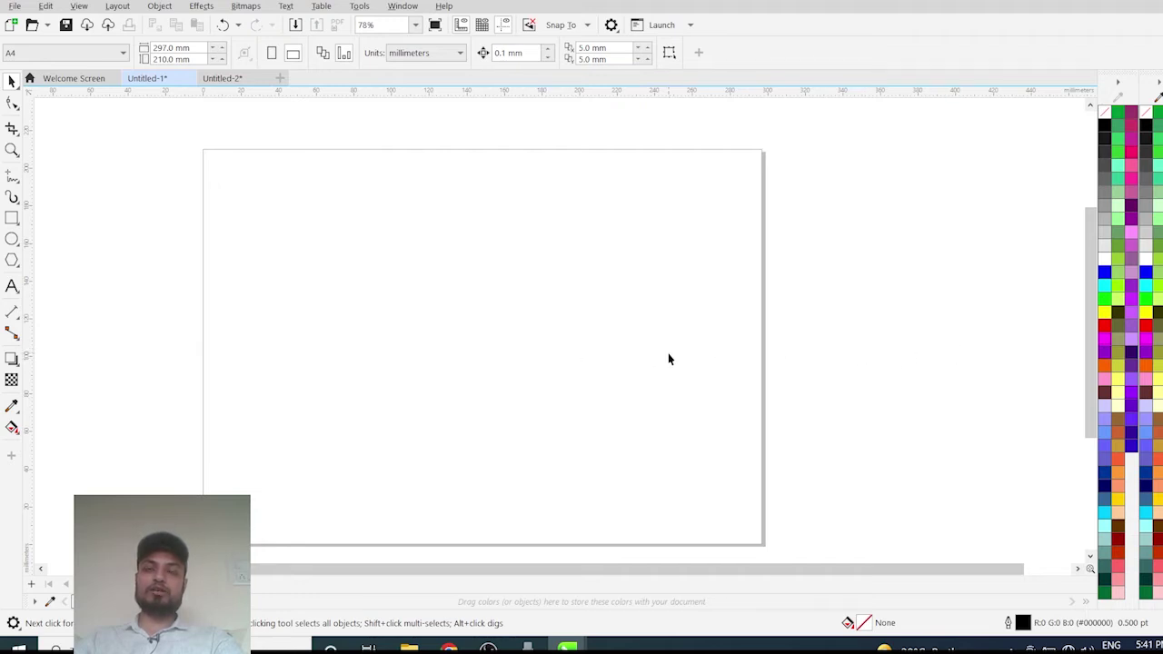
Step: Import measure_tape_PNG73 and place it on the left part of the page at about 17 × 110 mm, leaving it deselected
{"action": "right_click", "coordinate": [467, 238]}
{"action": "left_click", "coordinate": [535, 315]}
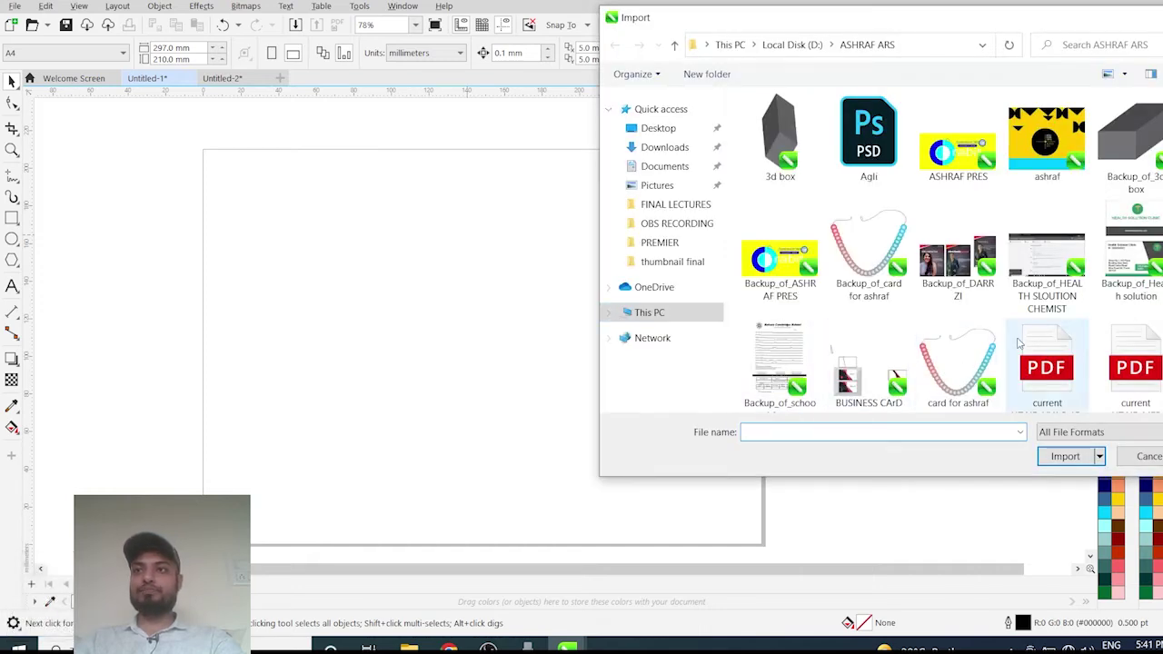
{"action": "scroll", "coordinate": [1019, 344], "scroll_direction": "down", "scroll_amount": 2}
{"action": "scroll", "coordinate": [851, 327], "scroll_direction": "down", "scroll_amount": 1}
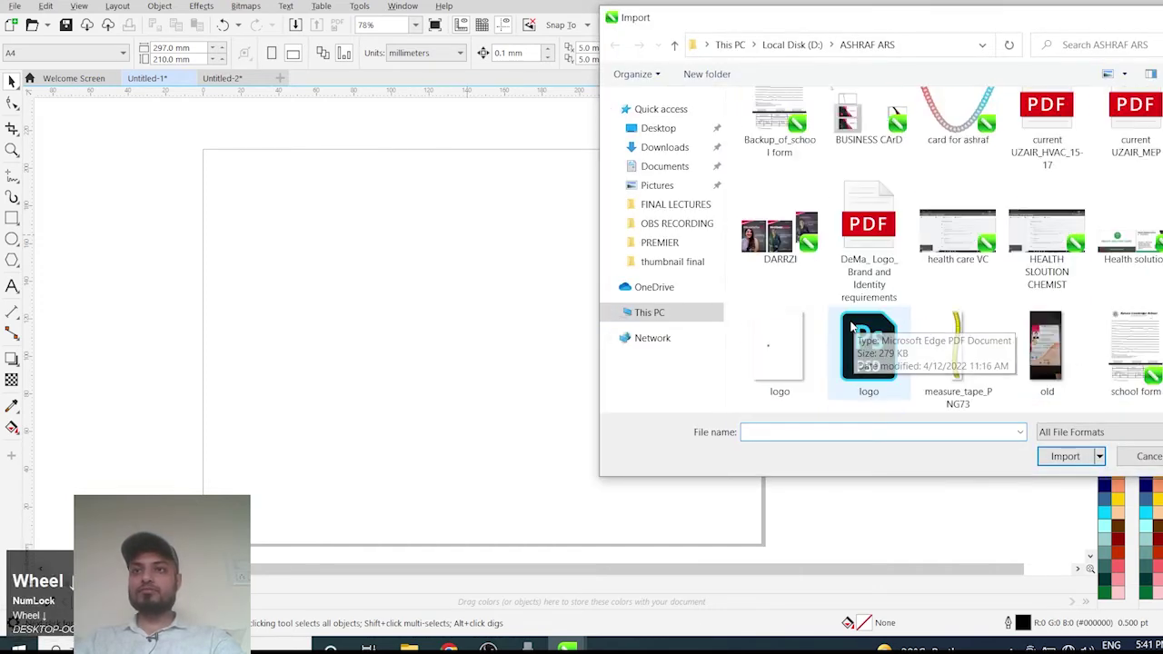
{"action": "left_click", "coordinate": [967, 371]}
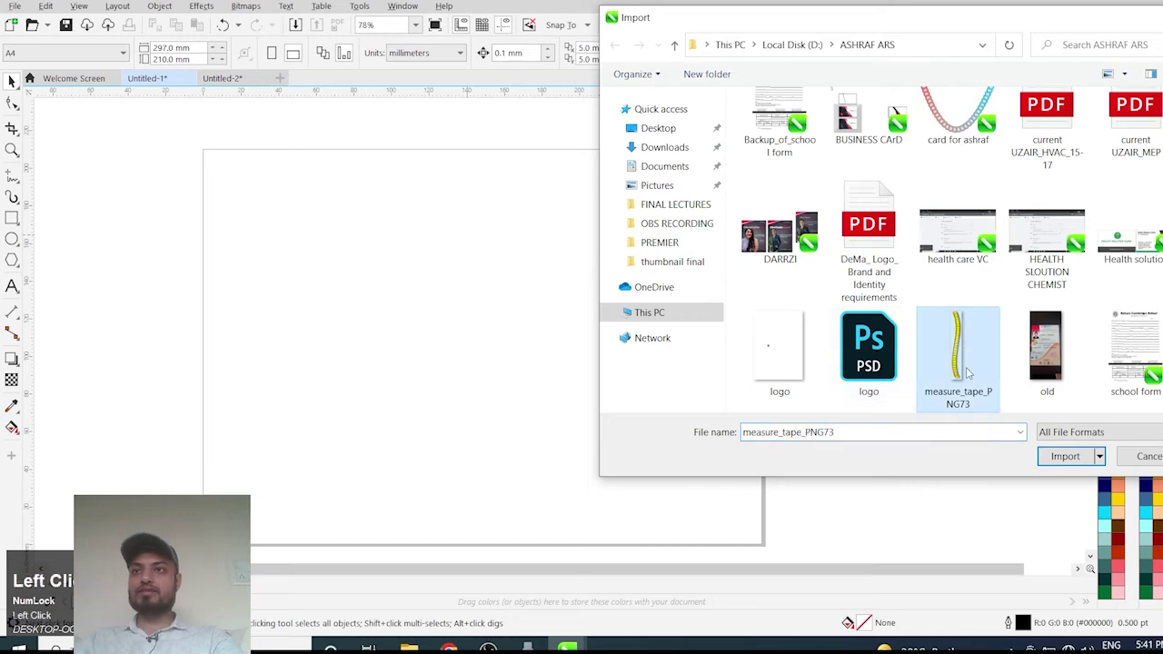
{"action": "left_click", "coordinate": [1068, 460]}
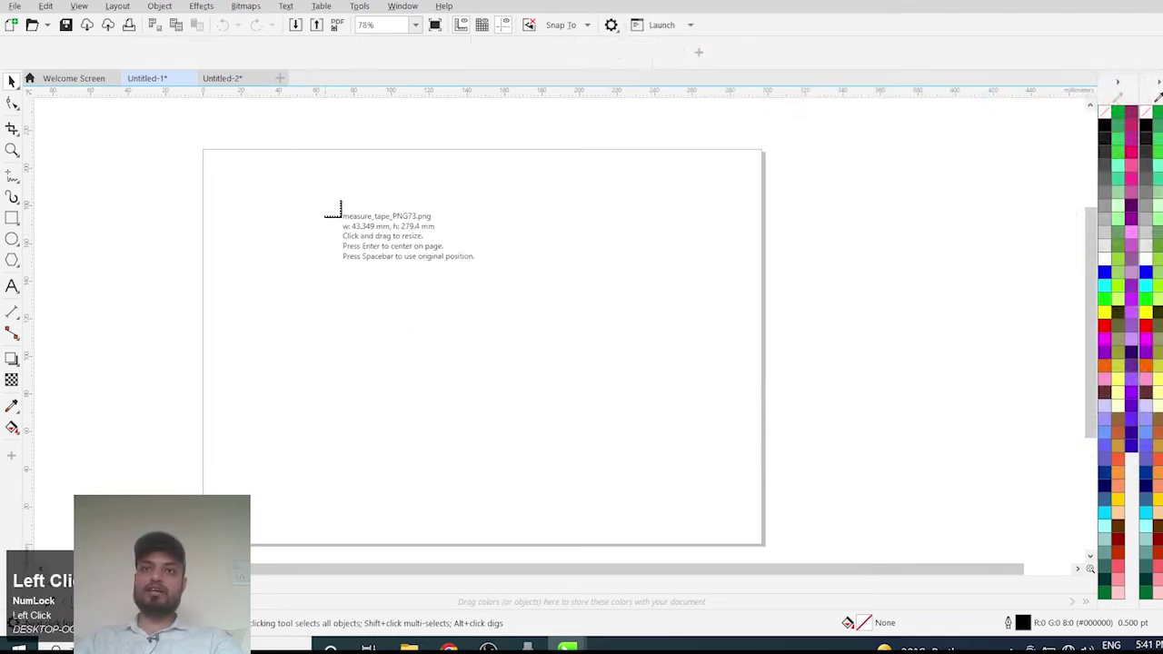
{"action": "left_click_drag", "start_coordinate": [341, 209], "coordinate": [523, 414]}
{"action": "scroll", "coordinate": [313, 346], "scroll_direction": "up", "scroll_amount": 1}
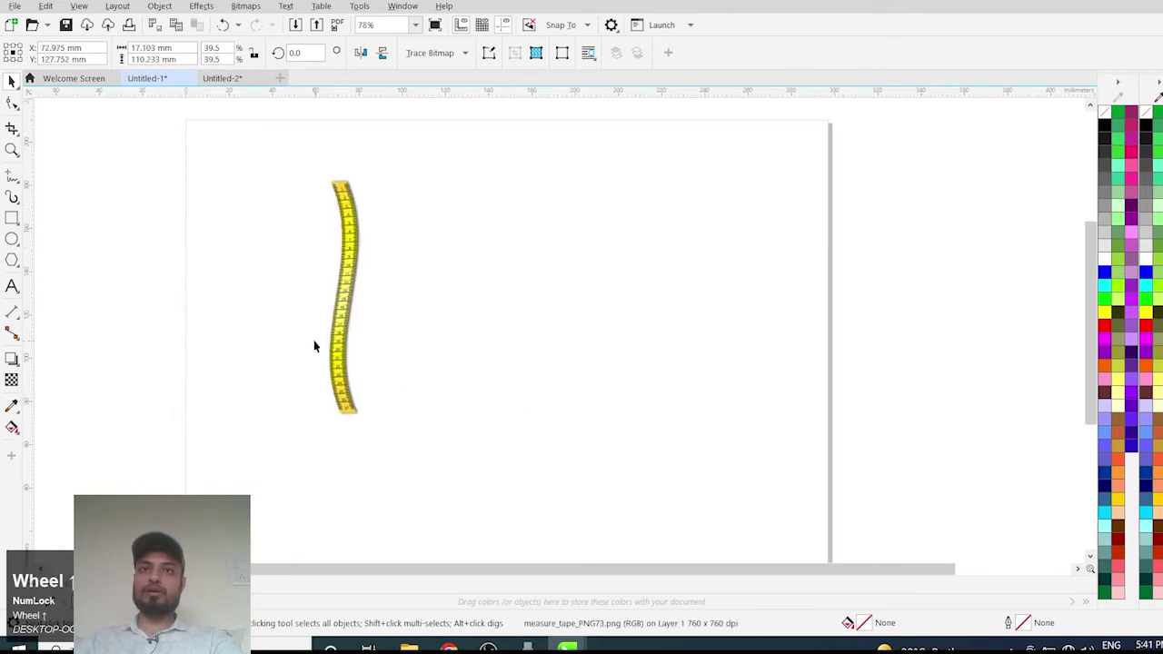
{"action": "scroll", "coordinate": [314, 337], "scroll_direction": "up", "scroll_amount": 2}
{"action": "scroll", "coordinate": [442, 329], "scroll_direction": "down", "scroll_amount": 2}
{"action": "scroll", "coordinate": [405, 186], "scroll_direction": "up", "scroll_amount": 3}
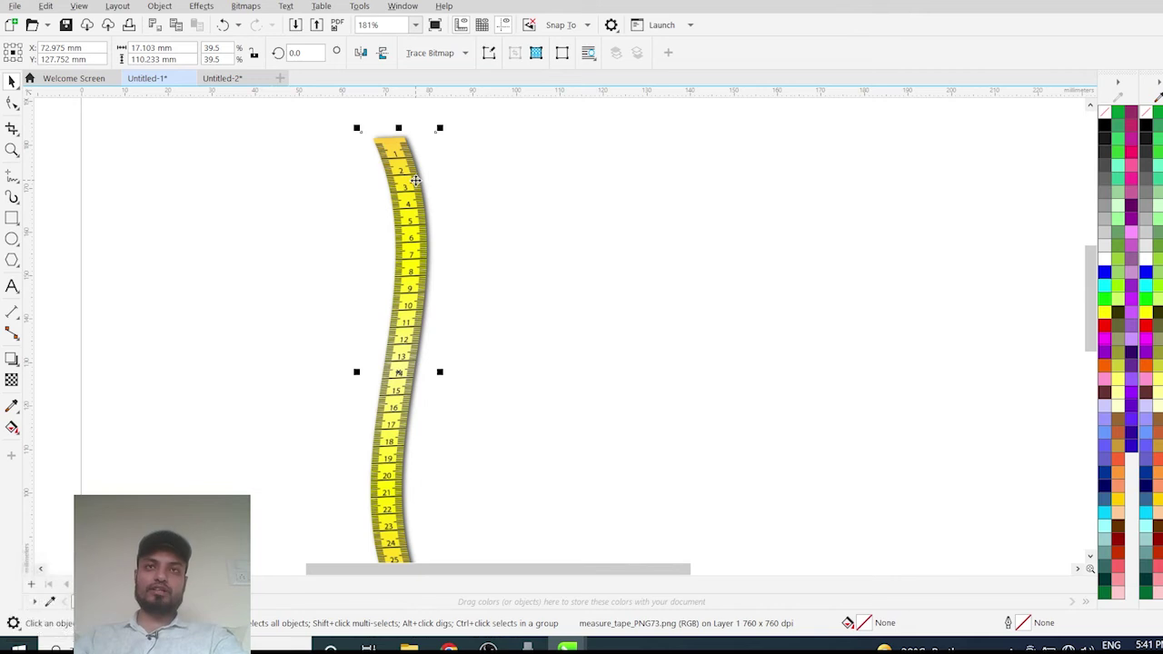
{"action": "left_click", "coordinate": [580, 155]}
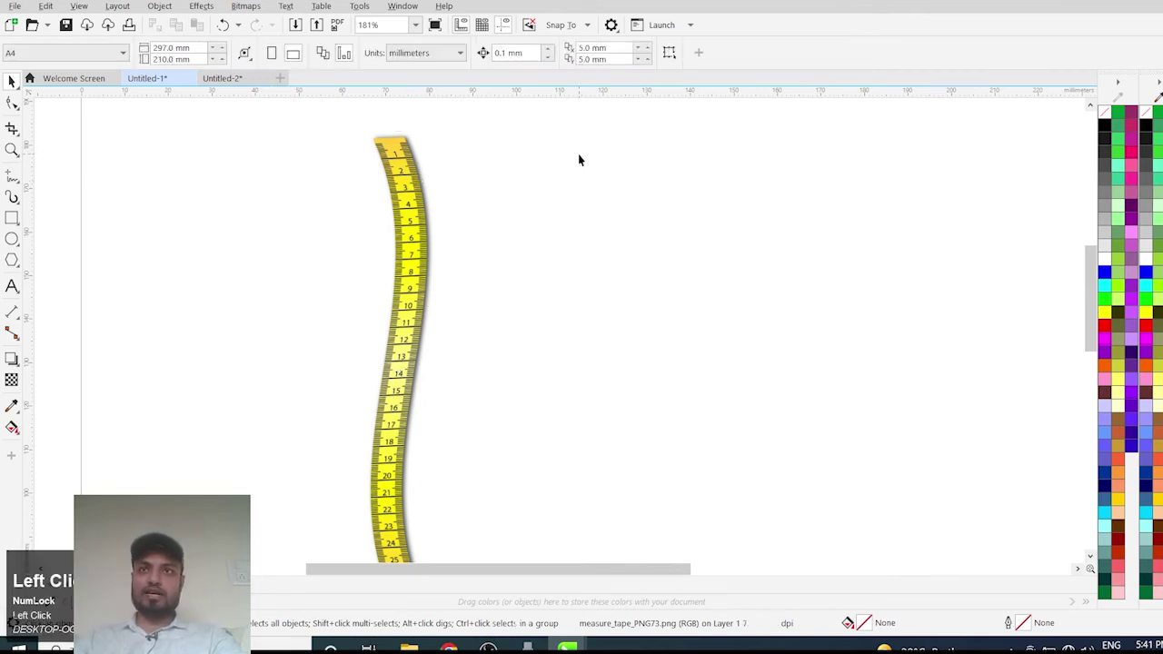
Step: Browse the folder's importable files, selecting the PSD logo along the way, and cancel the import
{"action": "right_click", "coordinate": [580, 155]}
{"action": "left_click", "coordinate": [618, 238]}
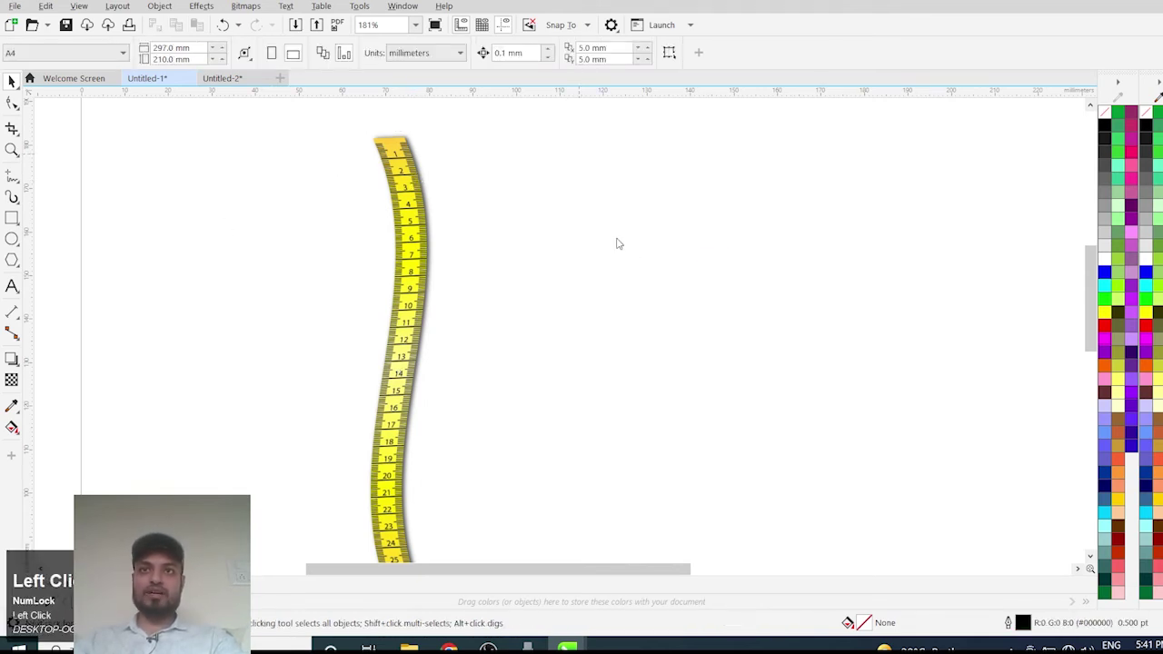
{"action": "scroll", "coordinate": [886, 298], "scroll_direction": "down", "scroll_amount": 3}
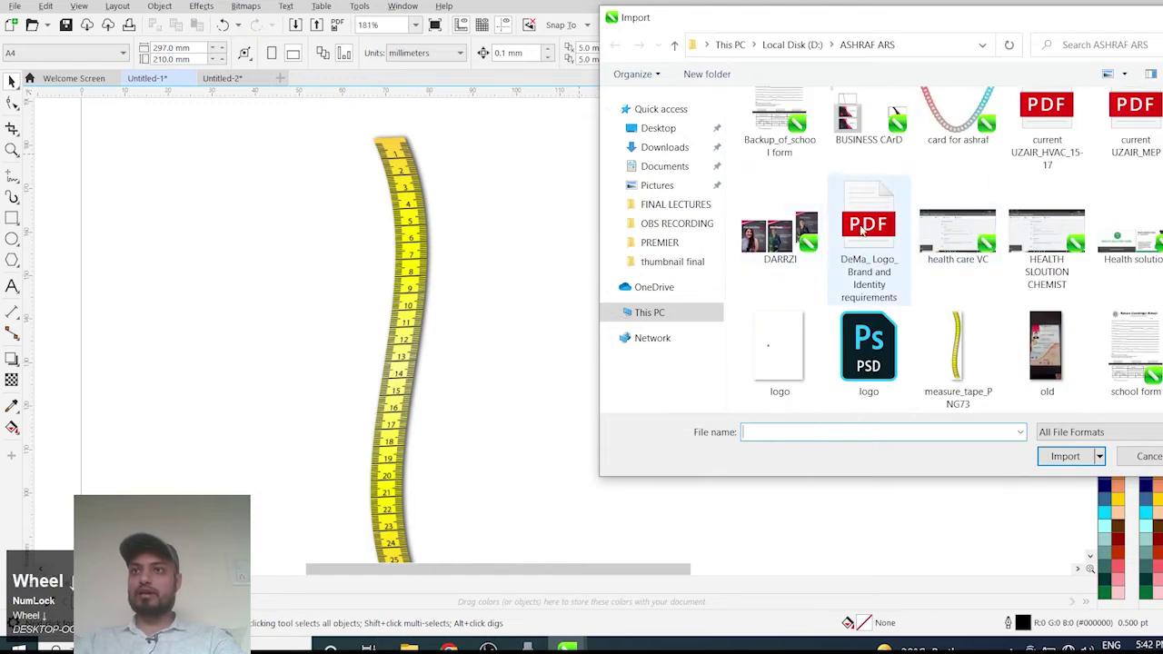
{"action": "left_click", "coordinate": [883, 364]}
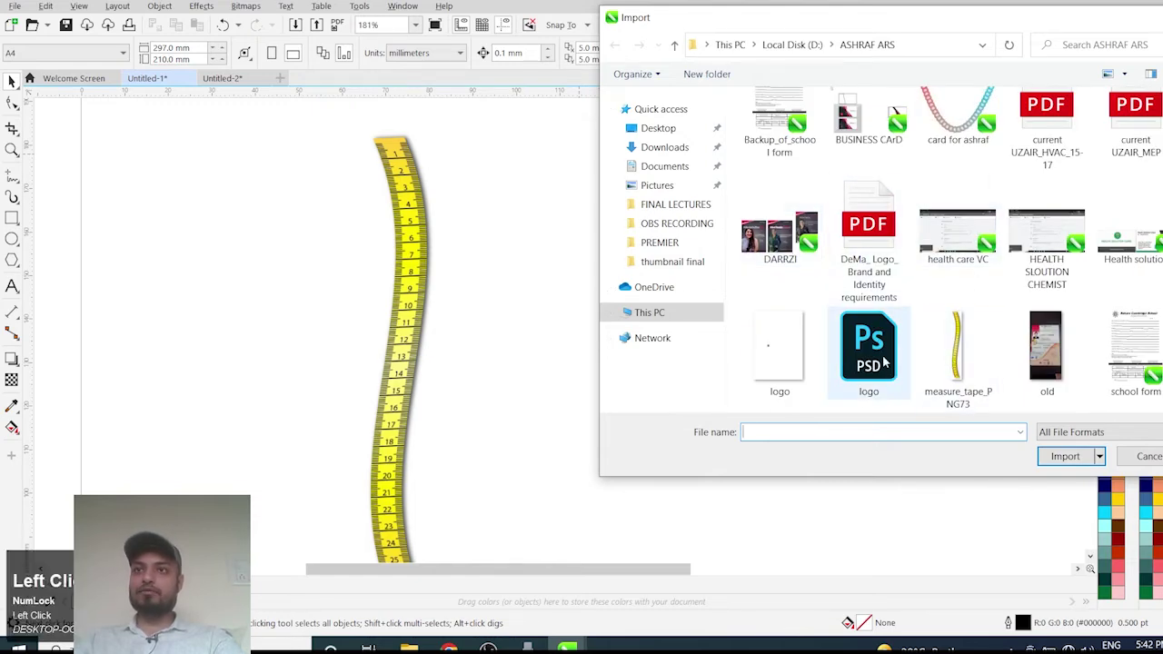
{"action": "scroll", "coordinate": [883, 366], "scroll_direction": "down", "scroll_amount": 2}
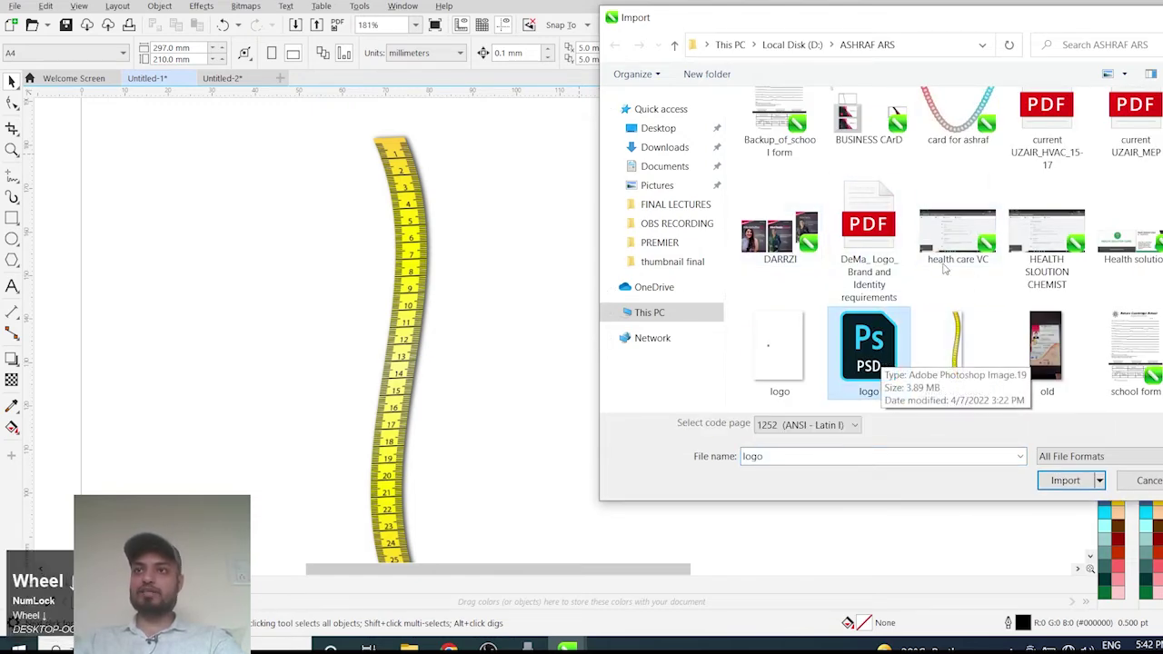
{"action": "scroll", "coordinate": [1007, 234], "scroll_direction": "up", "scroll_amount": 3}
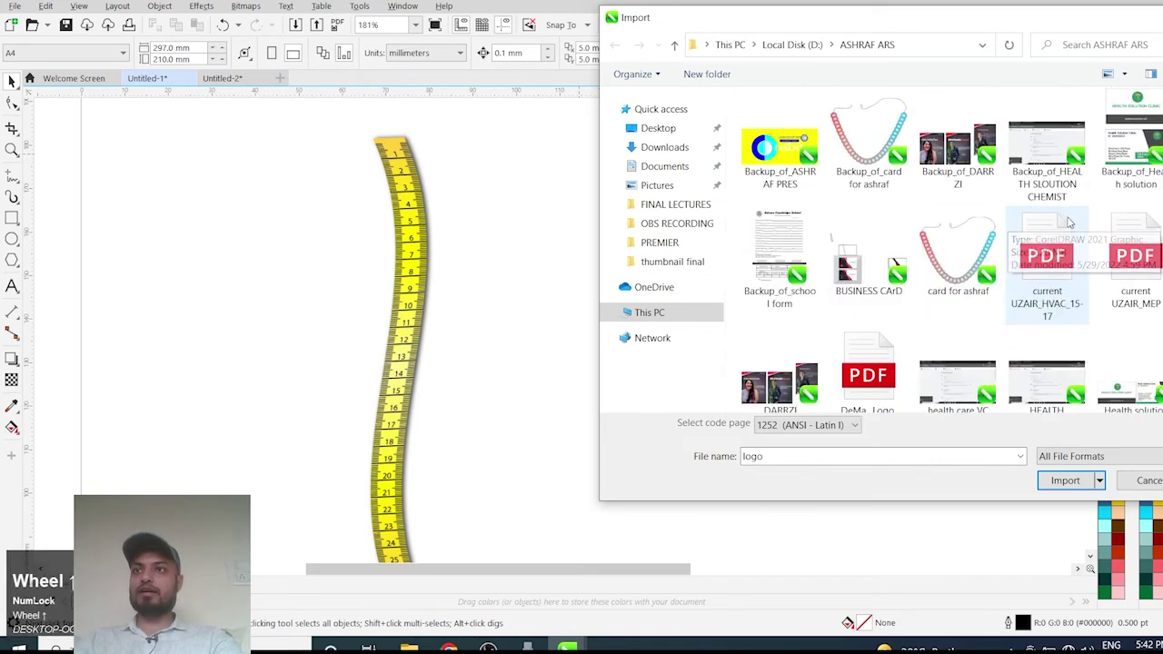
{"action": "scroll", "coordinate": [859, 141], "scroll_direction": "up", "scroll_amount": 2}
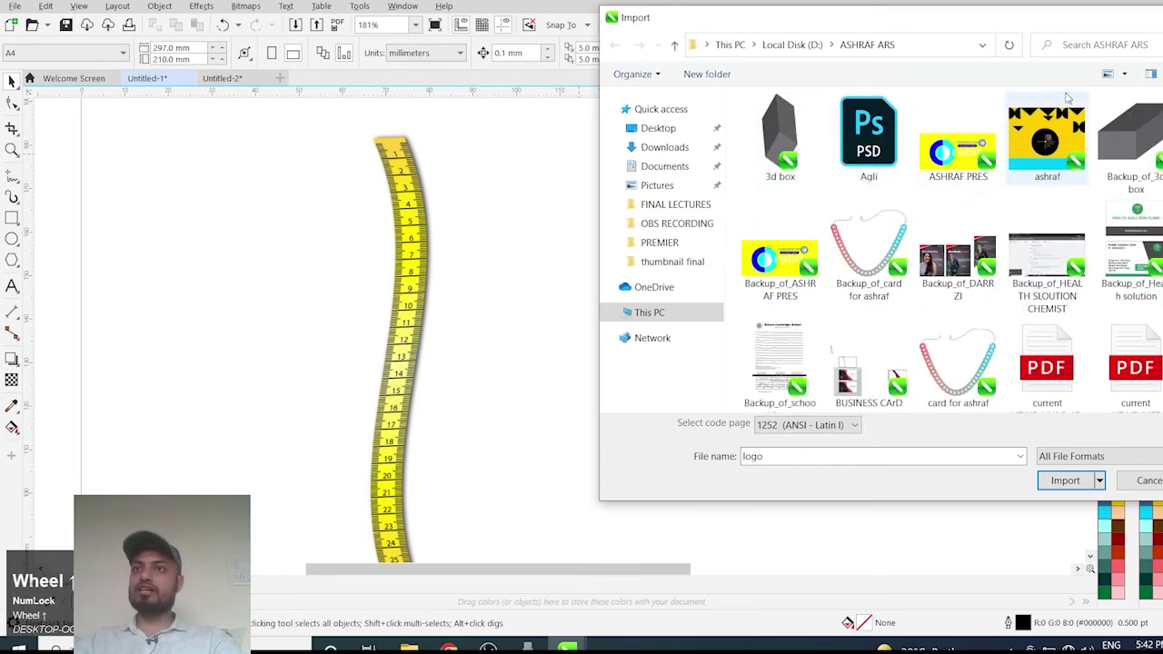
{"action": "left_click", "coordinate": [1148, 480]}
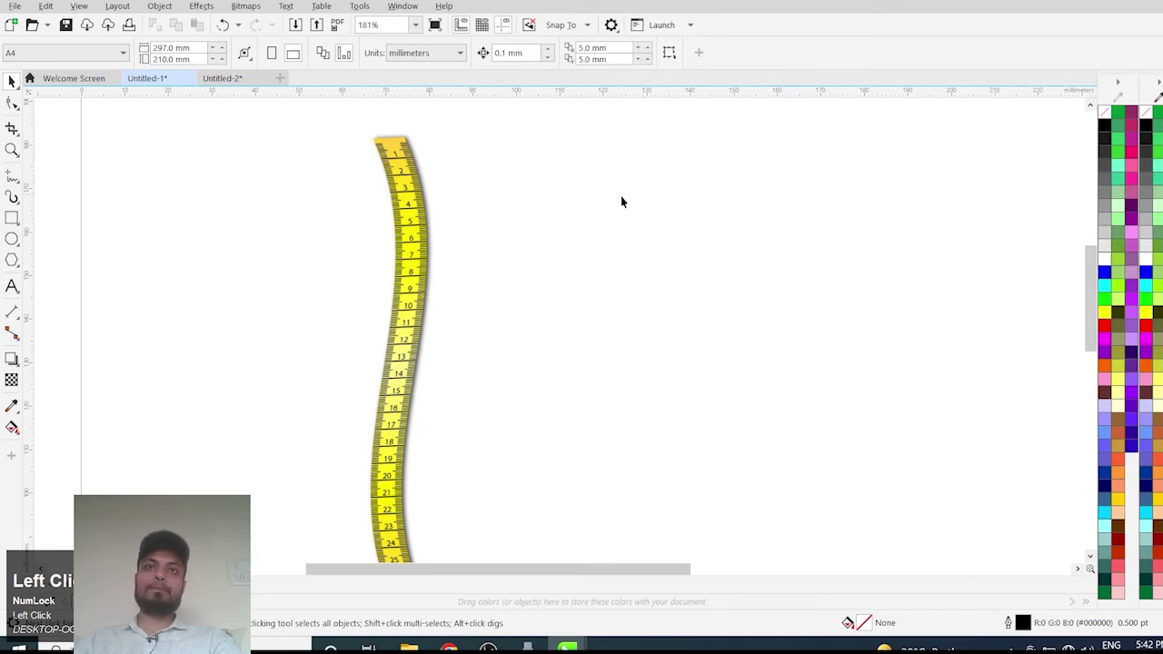
Step: Draw a rectangle about 105 × 66 mm to the right of the measuring tape image
{"action": "left_click", "coordinate": [414, 166]}
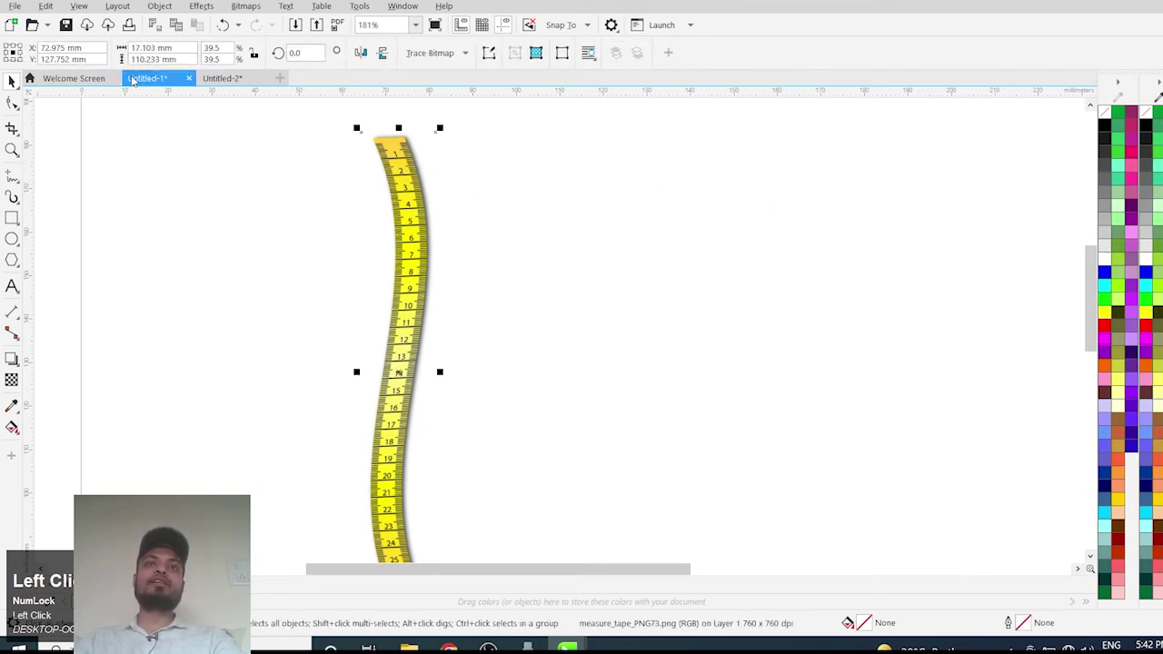
{"action": "scroll", "coordinate": [623, 234], "scroll_direction": "down", "scroll_amount": 3}
{"action": "left_click", "coordinate": [405, 240]}
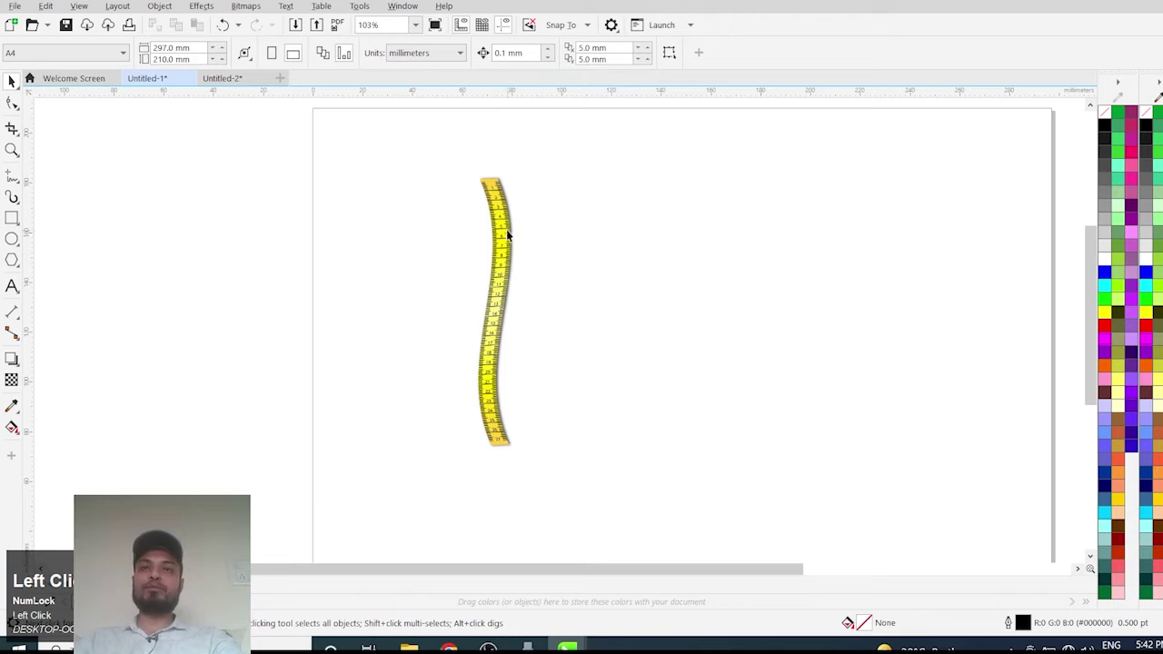
{"action": "scroll", "coordinate": [446, 285], "scroll_direction": "down", "scroll_amount": 1}
{"action": "left_click", "coordinate": [12, 218]}
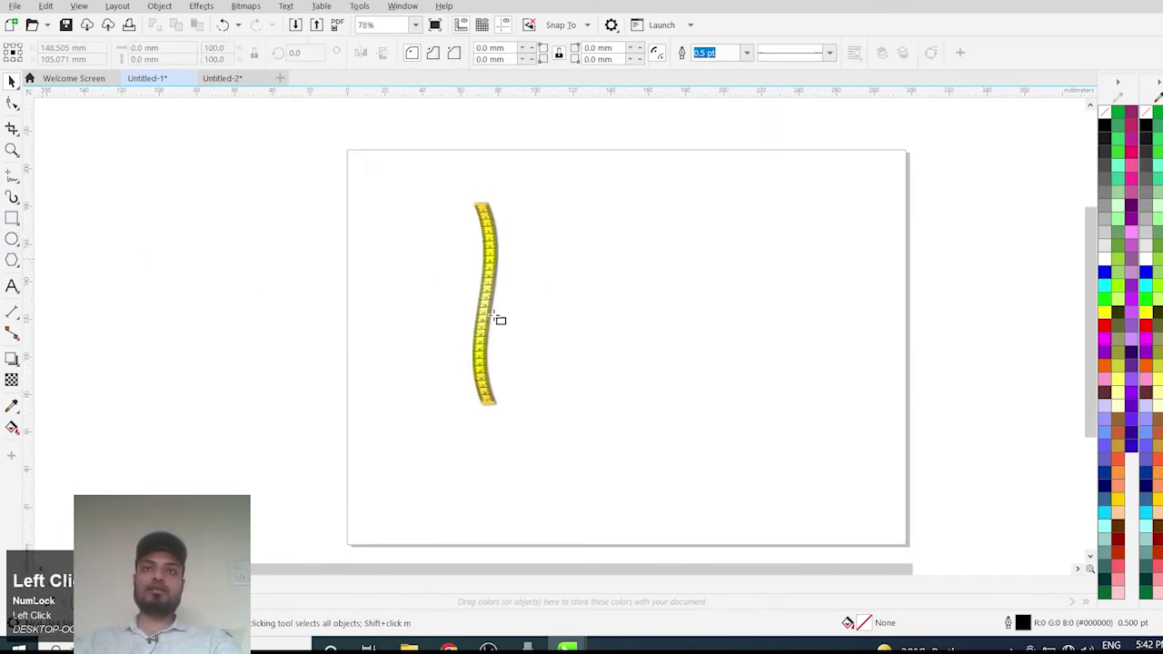
{"action": "left_click_drag", "start_coordinate": [564, 239], "coordinate": [762, 362]}
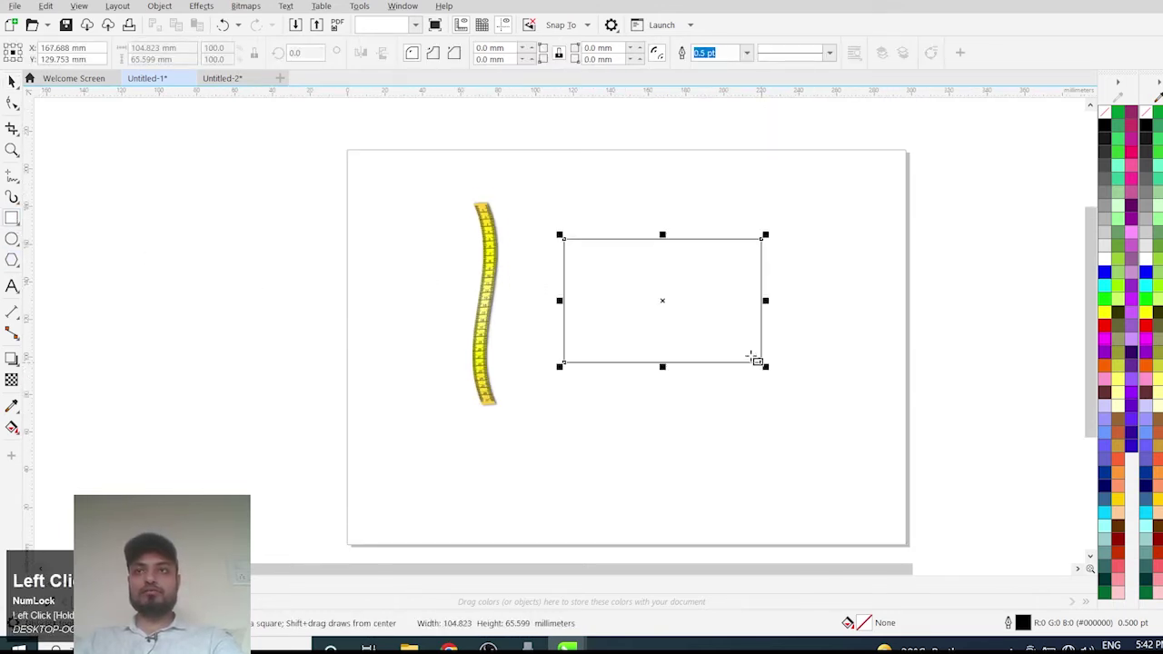
Step: Scale the measuring tape image down to about 8 × 51 mm and centre it horizontally and vertically in the rectangle
{"action": "left_click", "coordinate": [12, 81]}
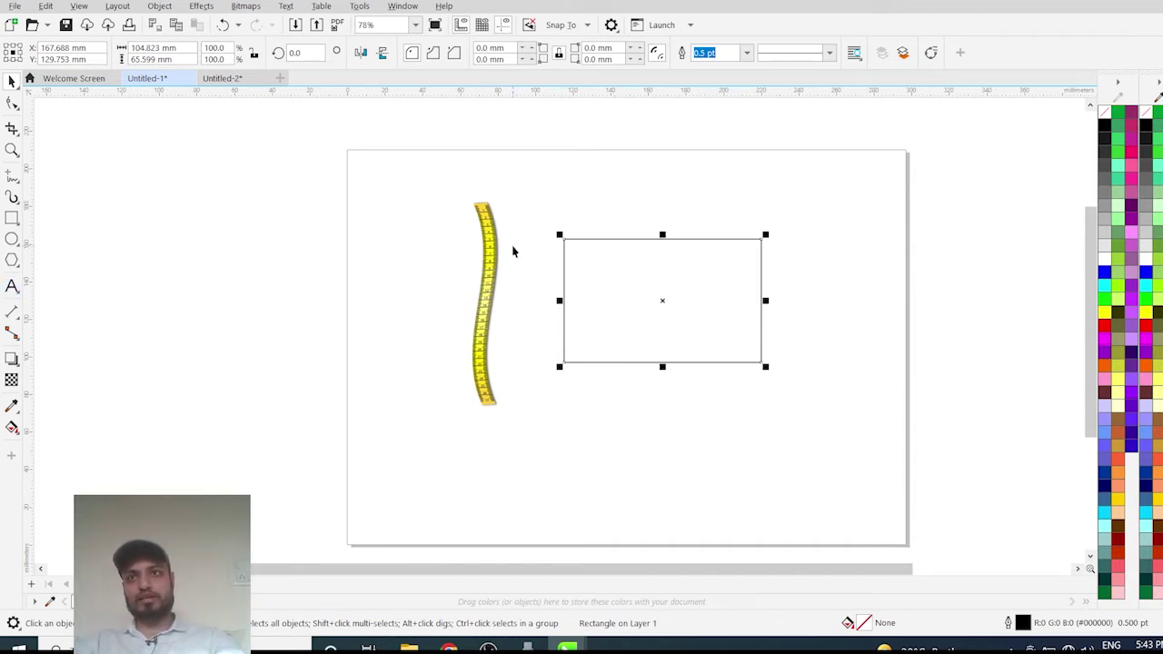
{"action": "left_click_drag", "start_coordinate": [494, 255], "coordinate": [676, 271]}
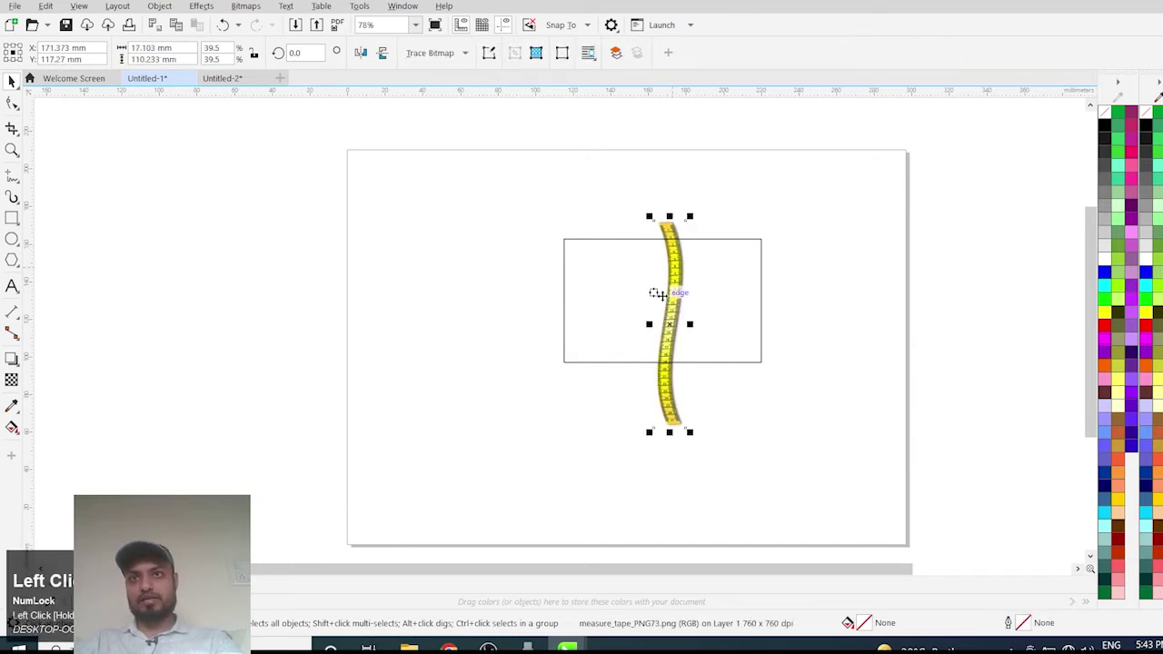
{"action": "left_click_drag", "start_coordinate": [690, 432], "coordinate": [687, 430]}
{"action": "key", "text": "ctrl+z"}
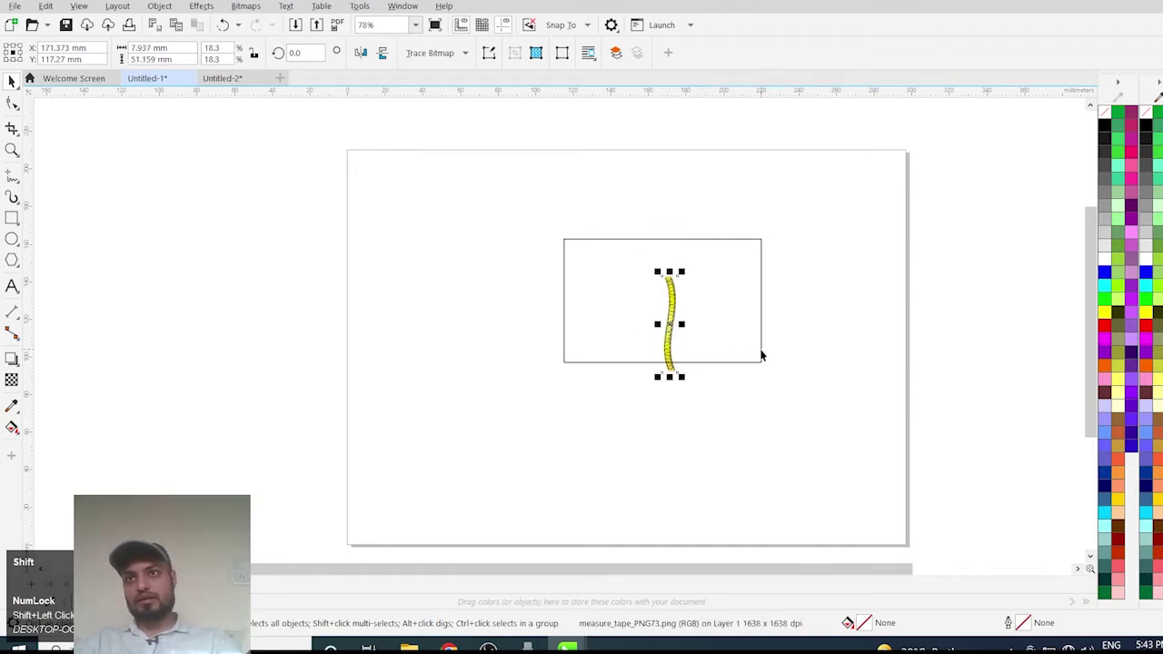
{"action": "left_click", "coordinate": [761, 356], "text": "shift"}
{"action": "key", "text": "c"}
{"action": "key", "text": "e"}
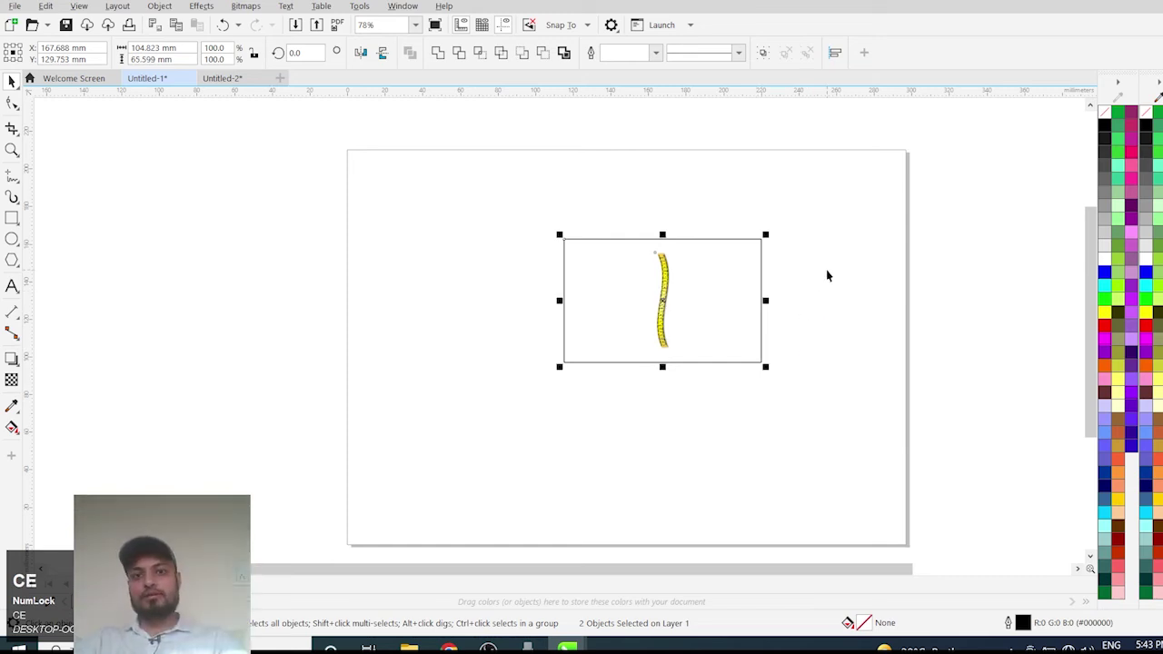
Step: Start exporting the selected rectangle and tape to the Desktop, naming the file after the existing PNG there with 1 appended
{"action": "key", "text": "ctrl+e"}
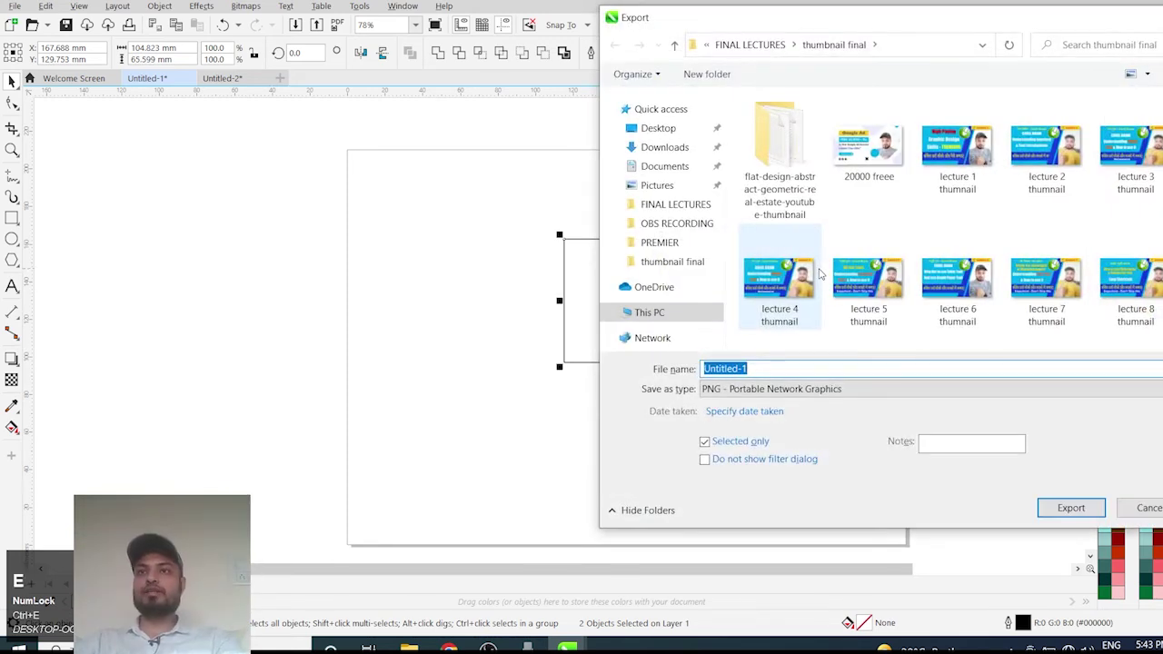
{"action": "left_click", "coordinate": [750, 44]}
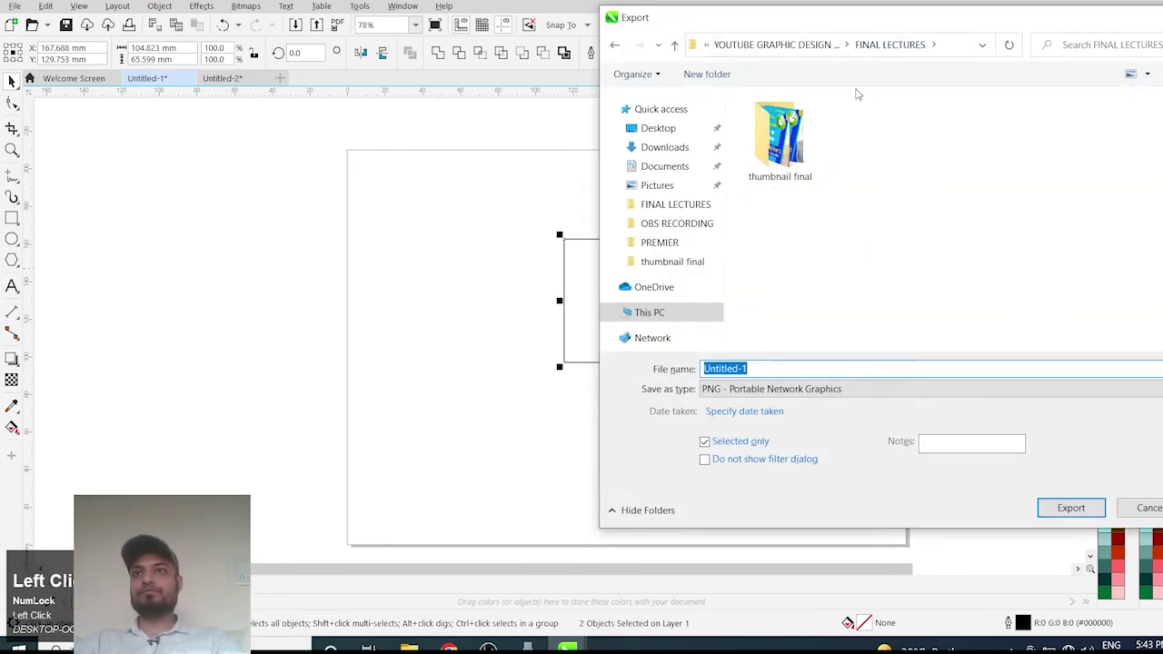
{"action": "left_click", "coordinate": [657, 128]}
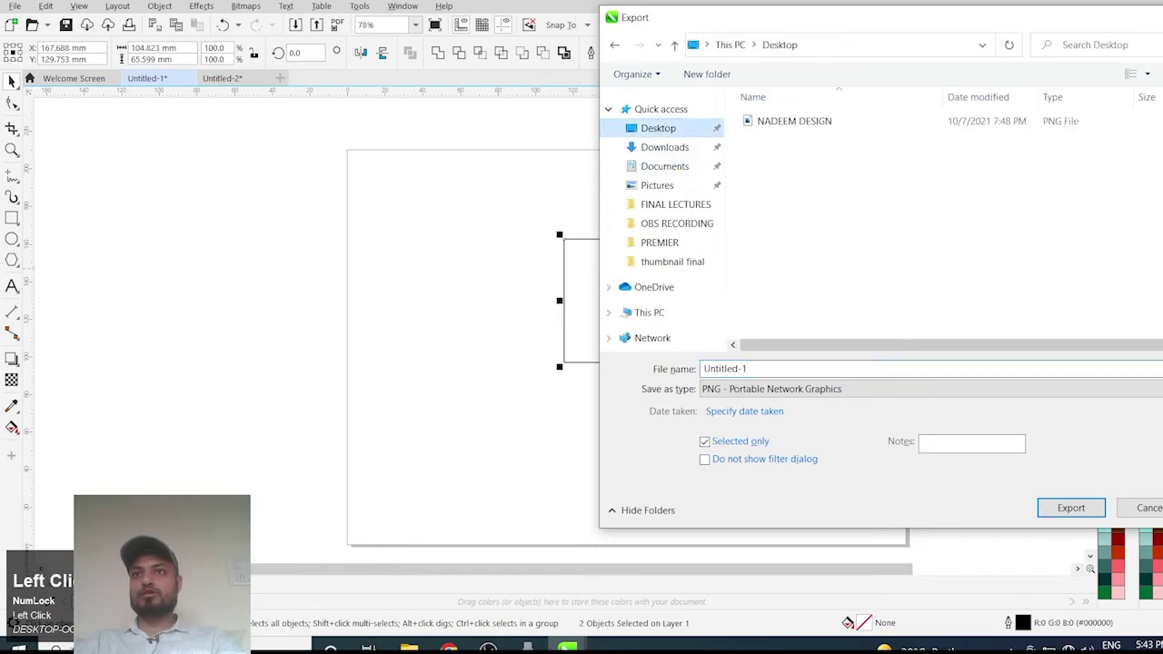
{"action": "left_click", "coordinate": [803, 132]}
{"action": "left_click", "coordinate": [906, 369]}
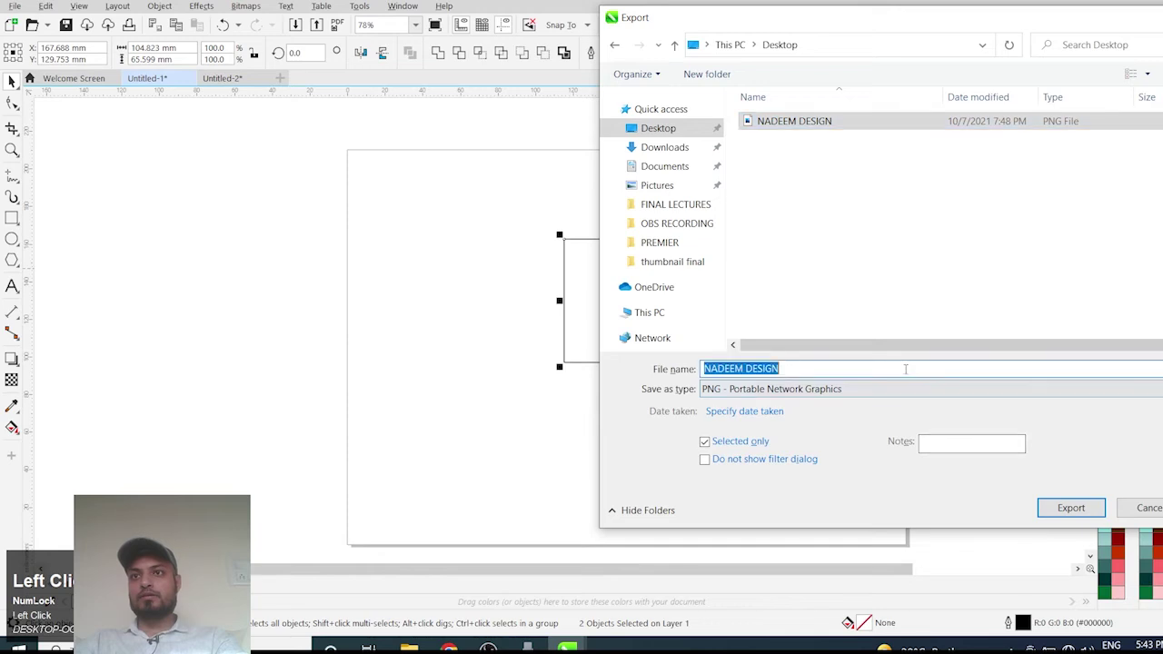
{"action": "left_click", "coordinate": [906, 369]}
{"action": "type", "text": "1"}
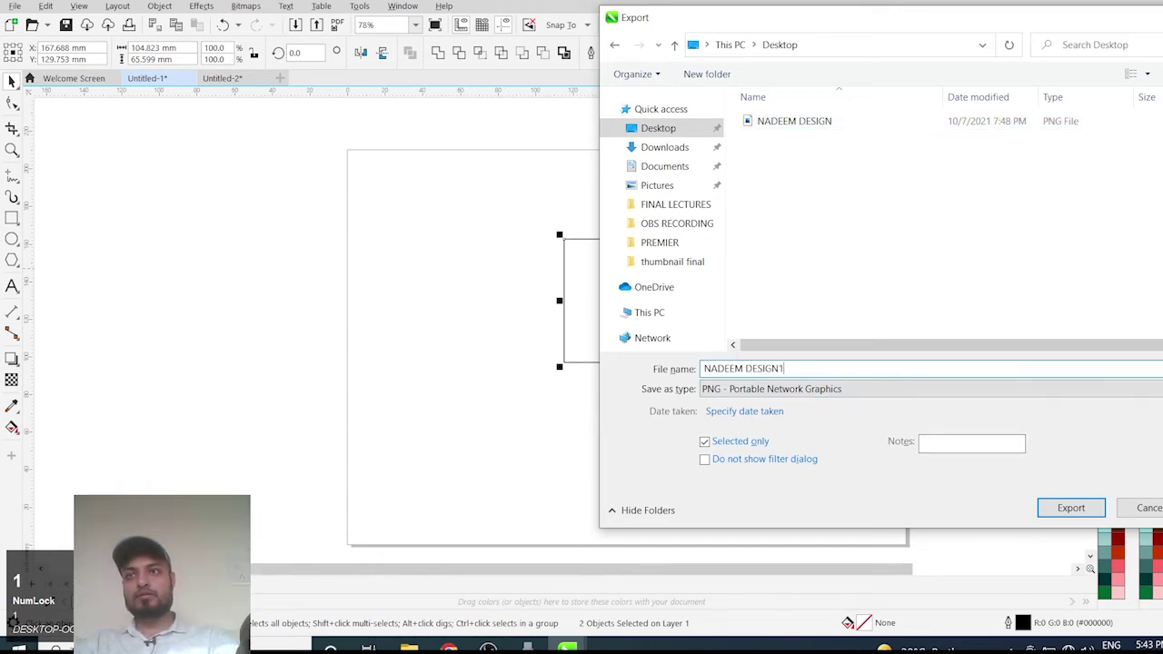
Step: Browse the available export formats, choose JPG - JPEG Bitmaps, and proceed to the JPEG export settings
{"action": "left_click", "coordinate": [844, 389]}
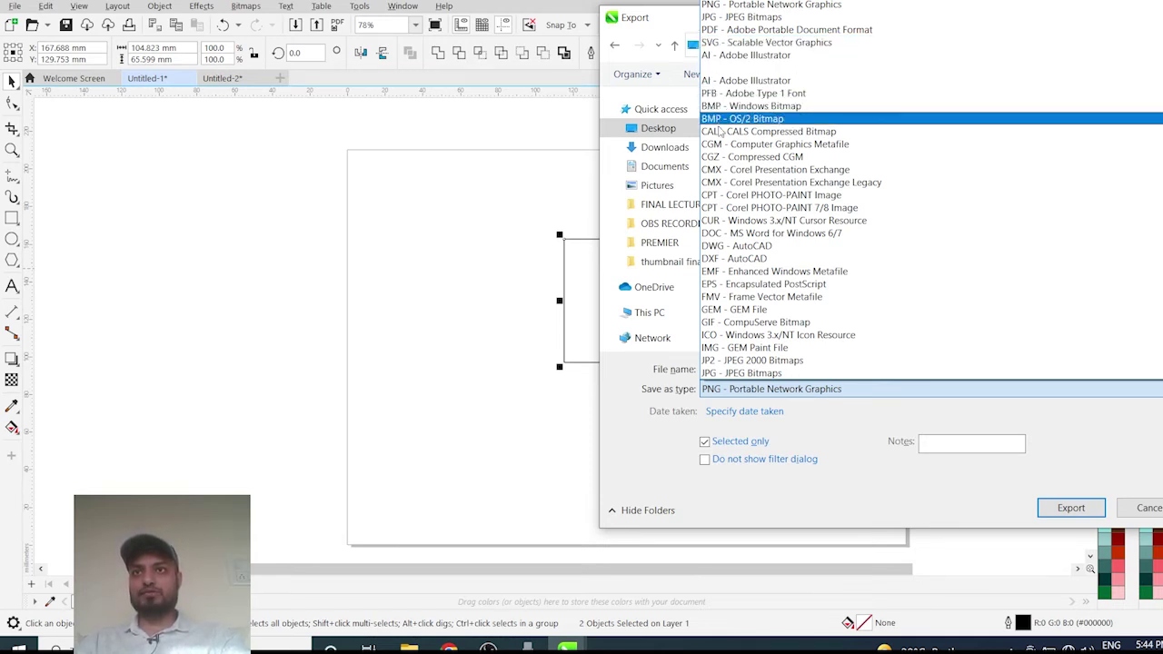
{"action": "scroll", "coordinate": [737, 208], "scroll_direction": "down", "scroll_amount": 3}
{"action": "scroll", "coordinate": [738, 211], "scroll_direction": "down", "scroll_amount": 5}
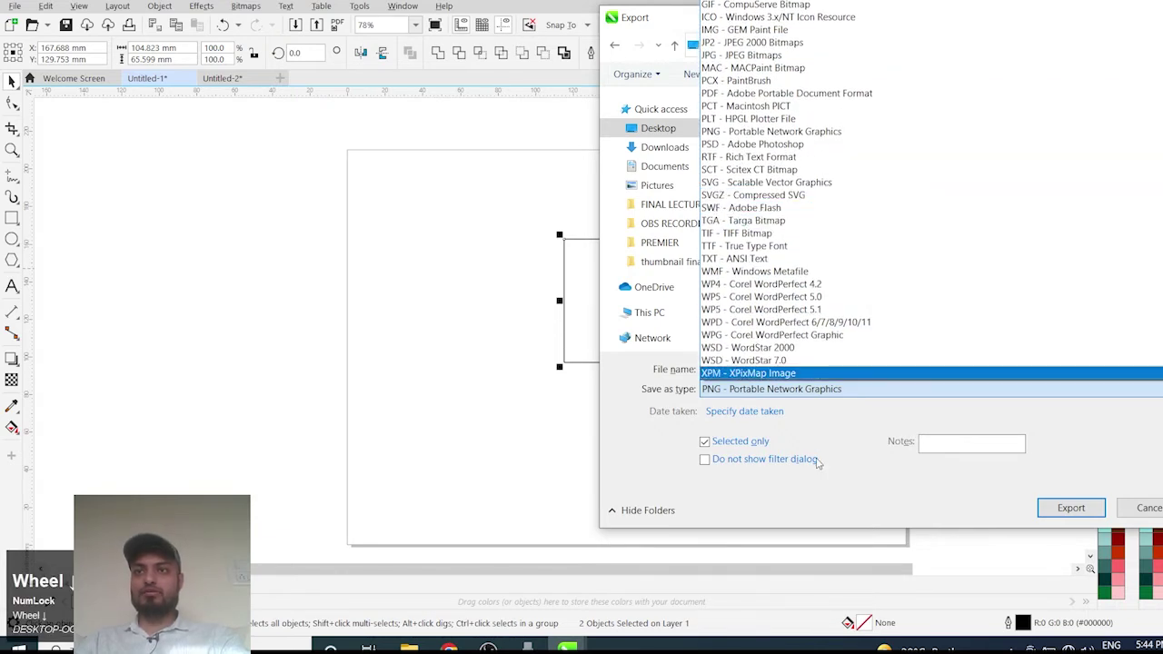
{"action": "left_click", "coordinate": [824, 433]}
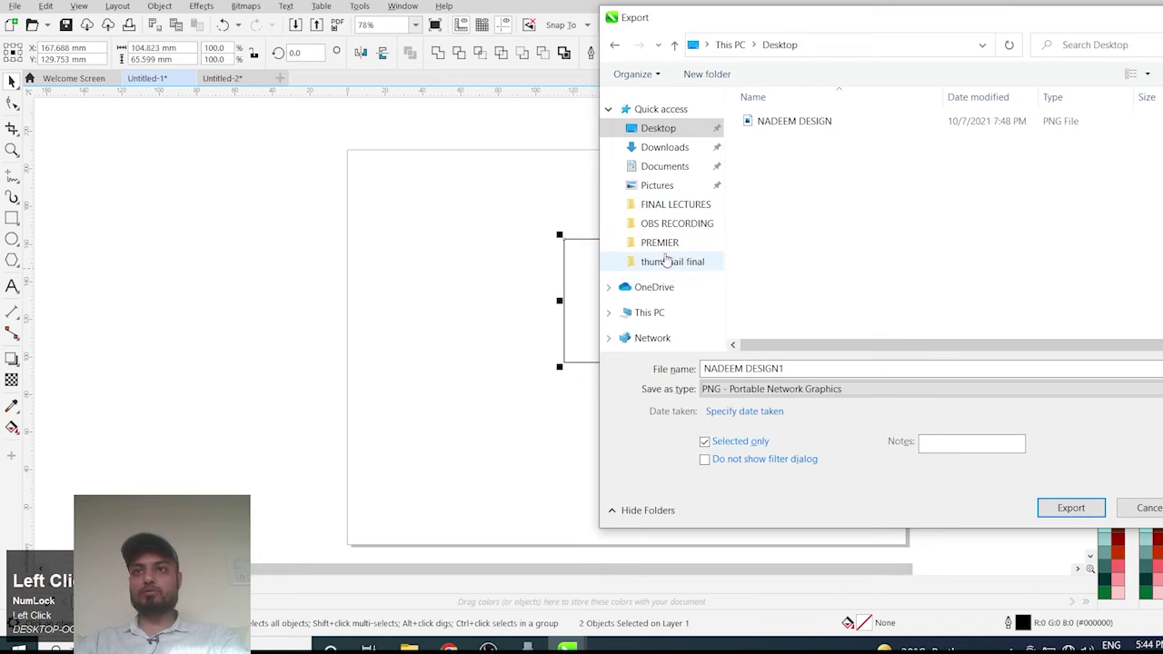
{"action": "left_click", "coordinate": [765, 391]}
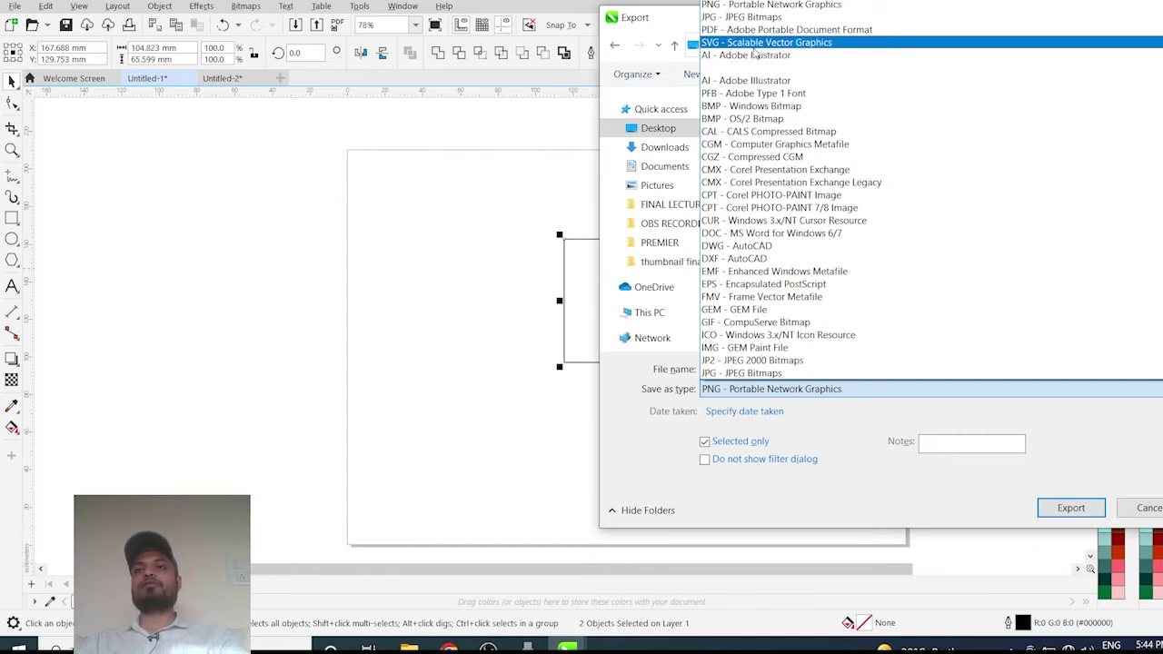
{"action": "left_click", "coordinate": [741, 18]}
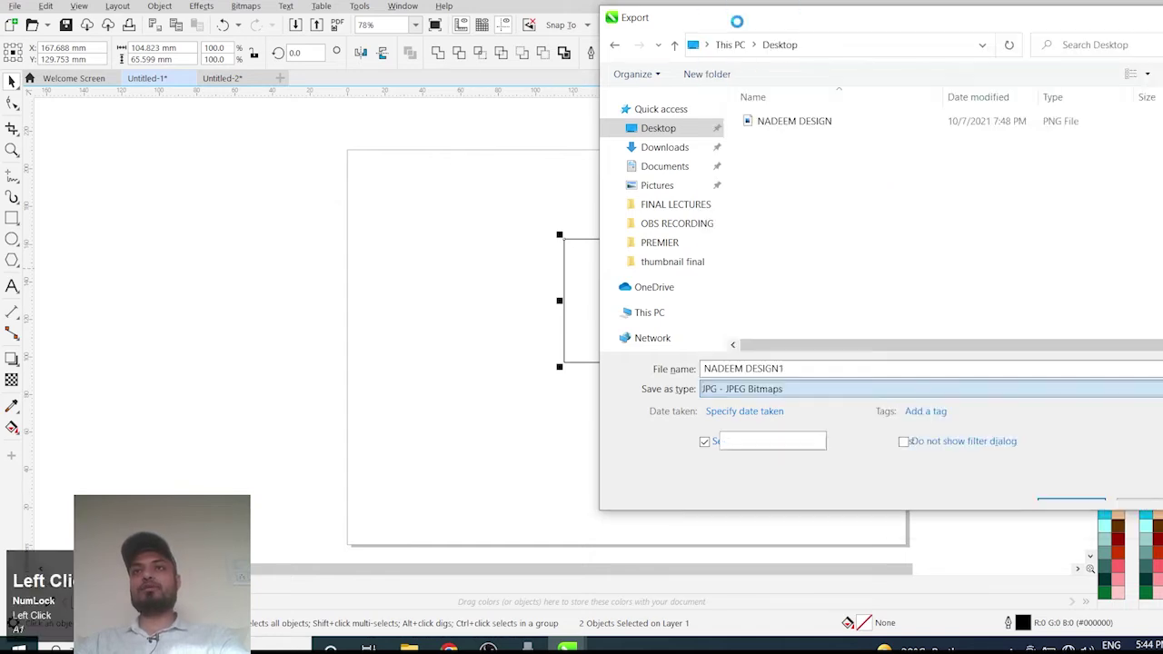
{"action": "left_click", "coordinate": [1070, 490]}
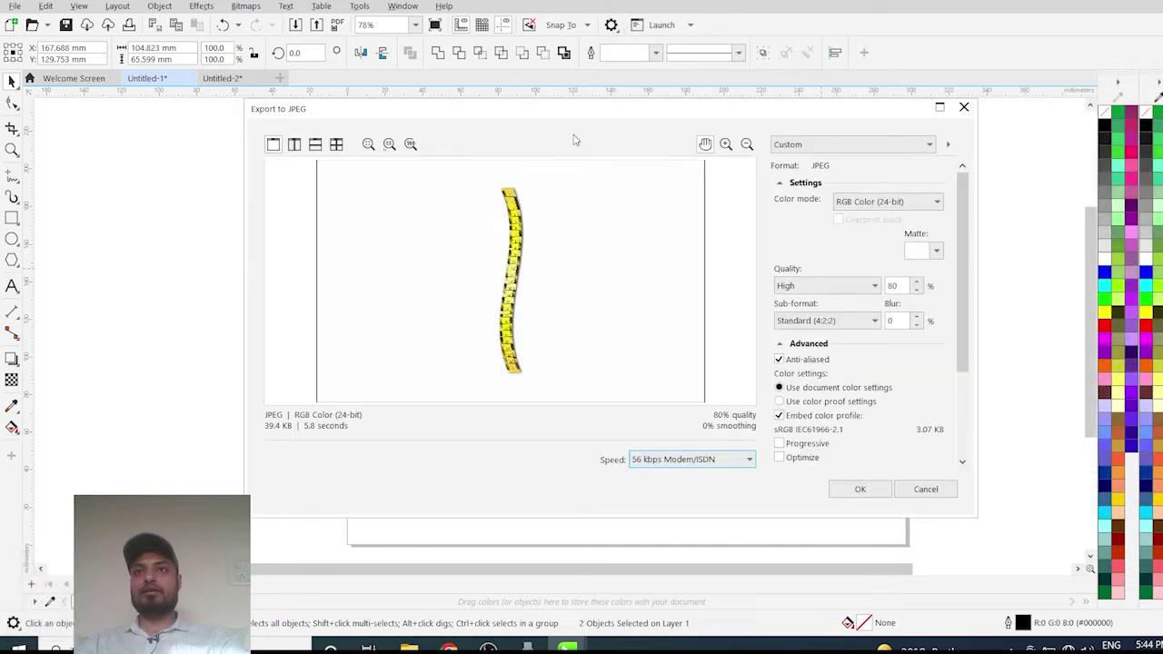
Step: Set the JPEG colour mode to CMYK Color (32-bit), review the advanced and transformation settings, and close the export without saving
{"action": "left_click_drag", "start_coordinate": [540, 121], "coordinate": [530, 93]}
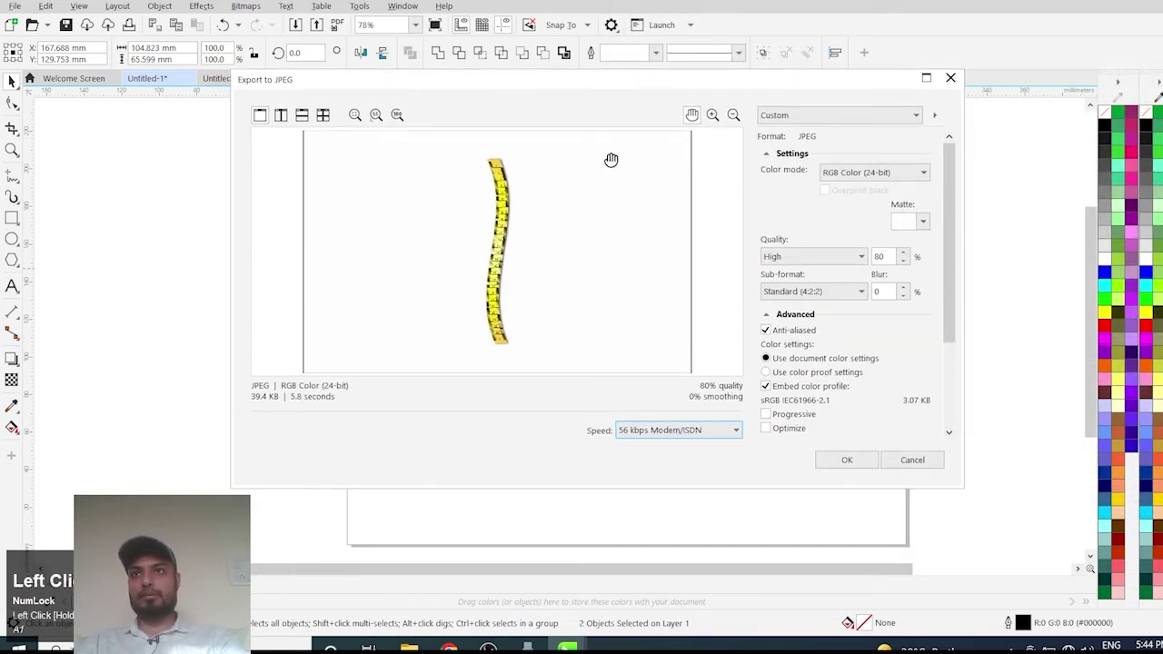
{"action": "left_click", "coordinate": [865, 173]}
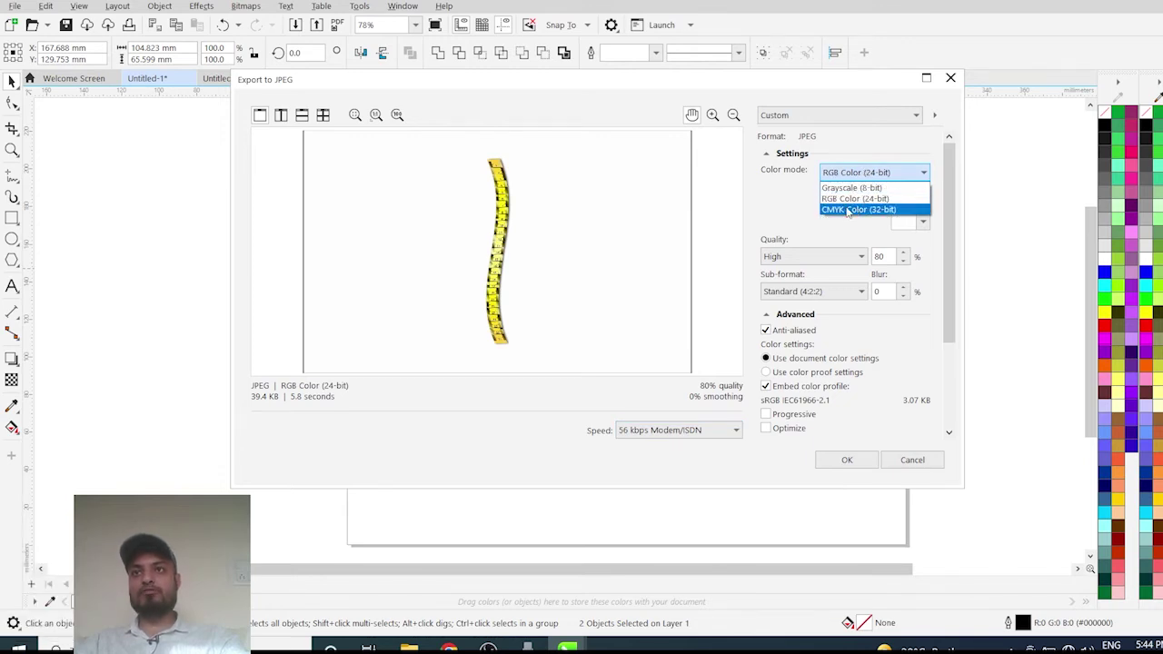
{"action": "left_click", "coordinate": [846, 210]}
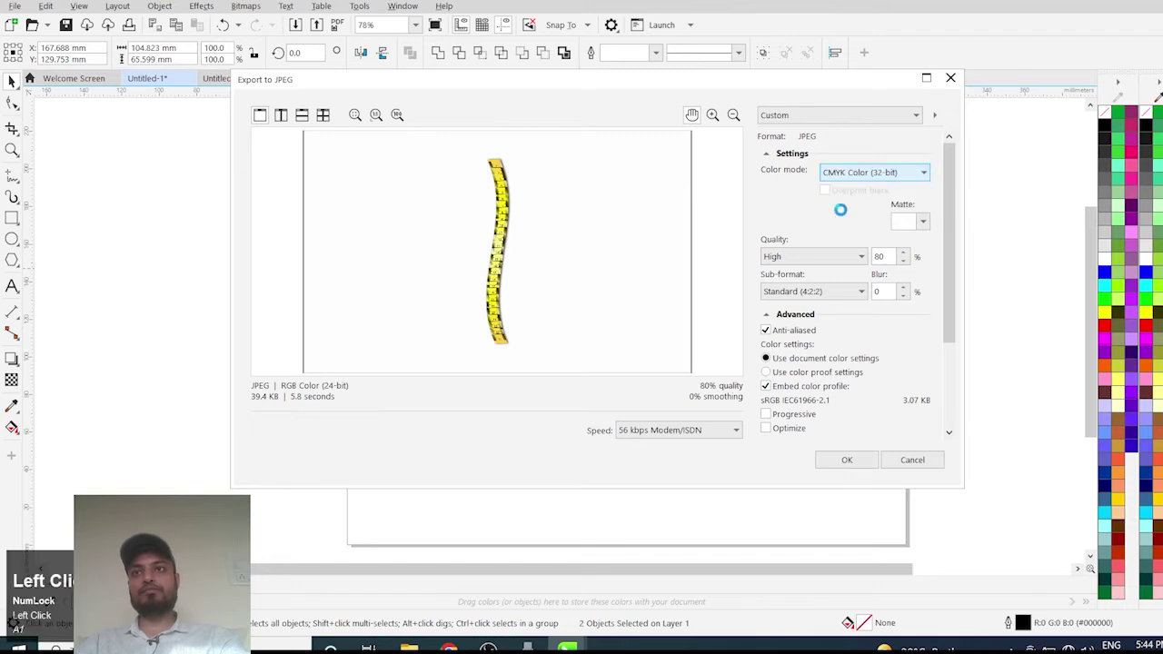
{"action": "left_click_drag", "start_coordinate": [951, 218], "coordinate": [965, 338]}
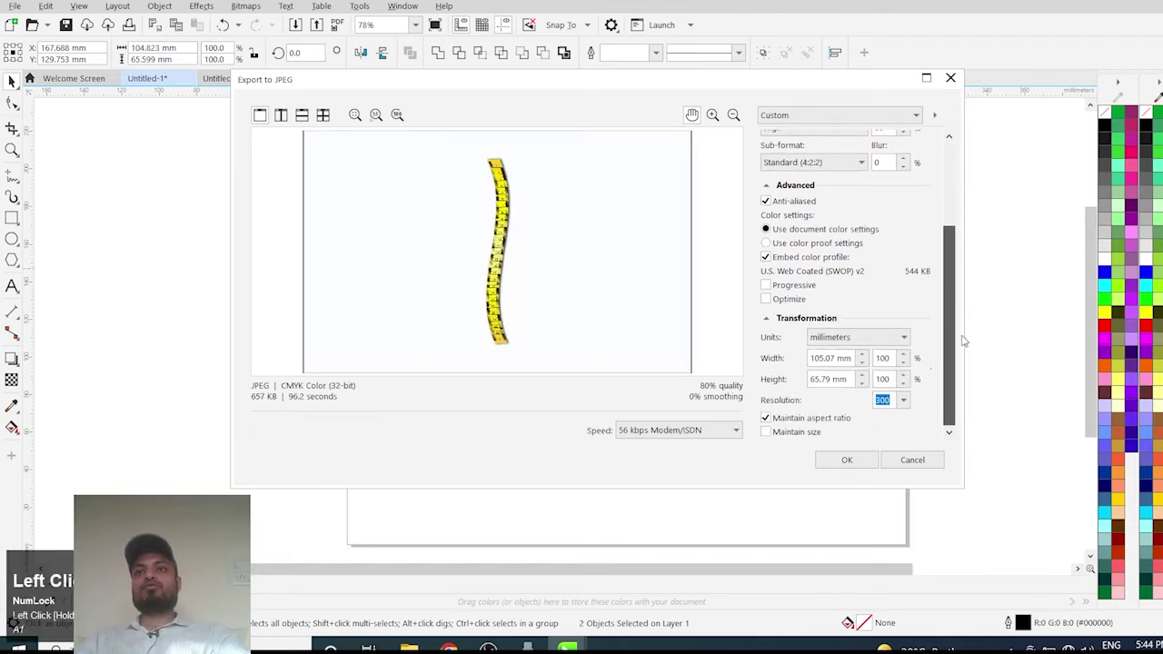
{"action": "left_click", "coordinate": [950, 78]}
{"action": "left_click", "coordinate": [870, 263]}
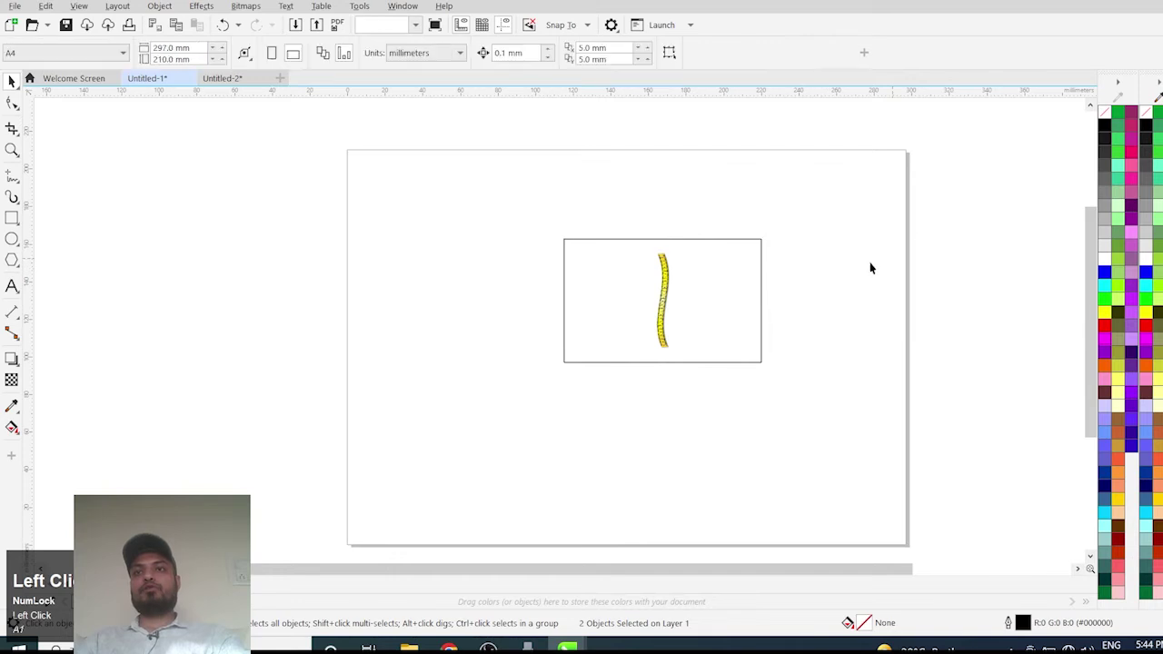
Step: Set the drawing units to feet with nothing selected
{"action": "left_click_drag", "start_coordinate": [838, 195], "coordinate": [467, 434]}
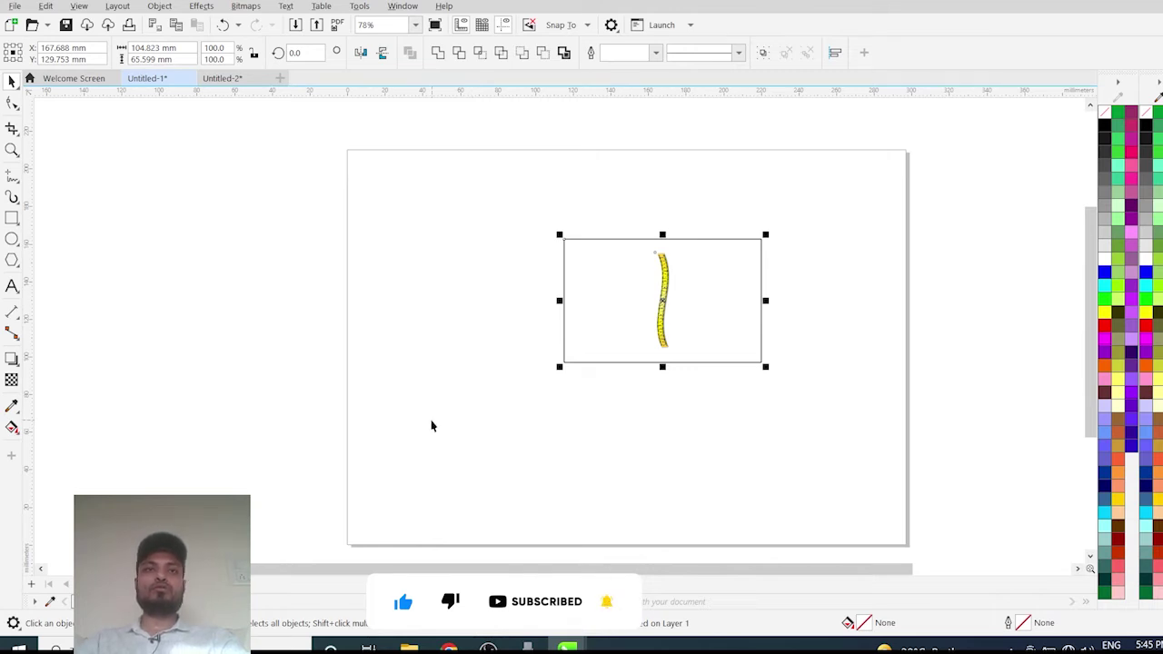
{"action": "left_click", "coordinate": [427, 418]}
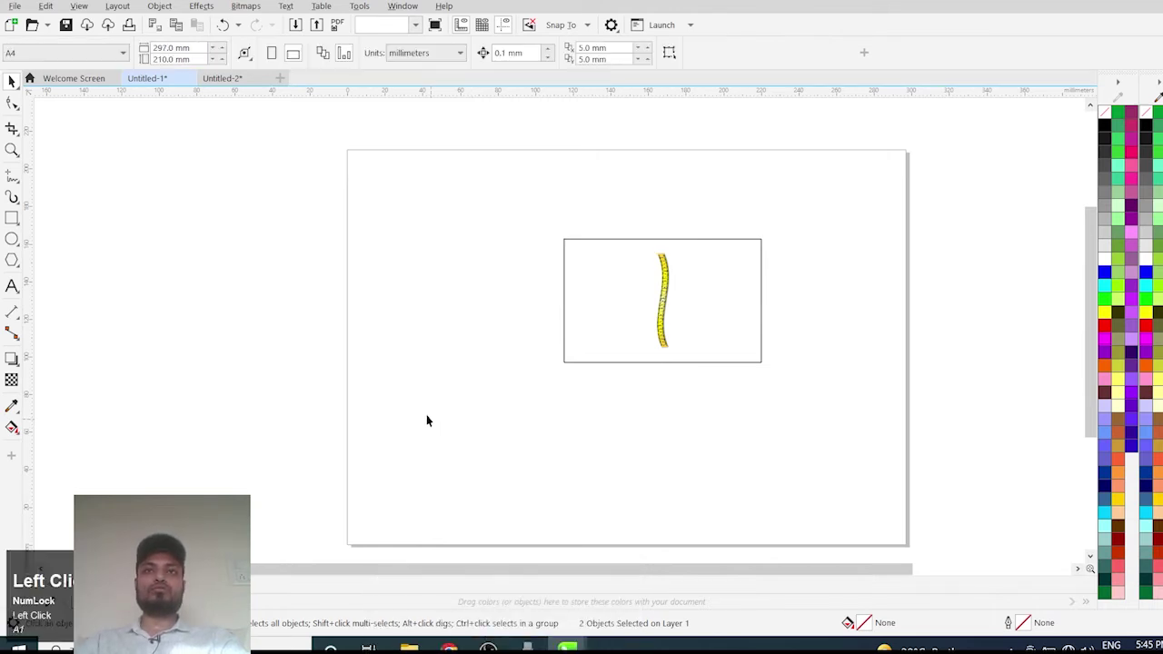
{"action": "left_click", "coordinate": [436, 54]}
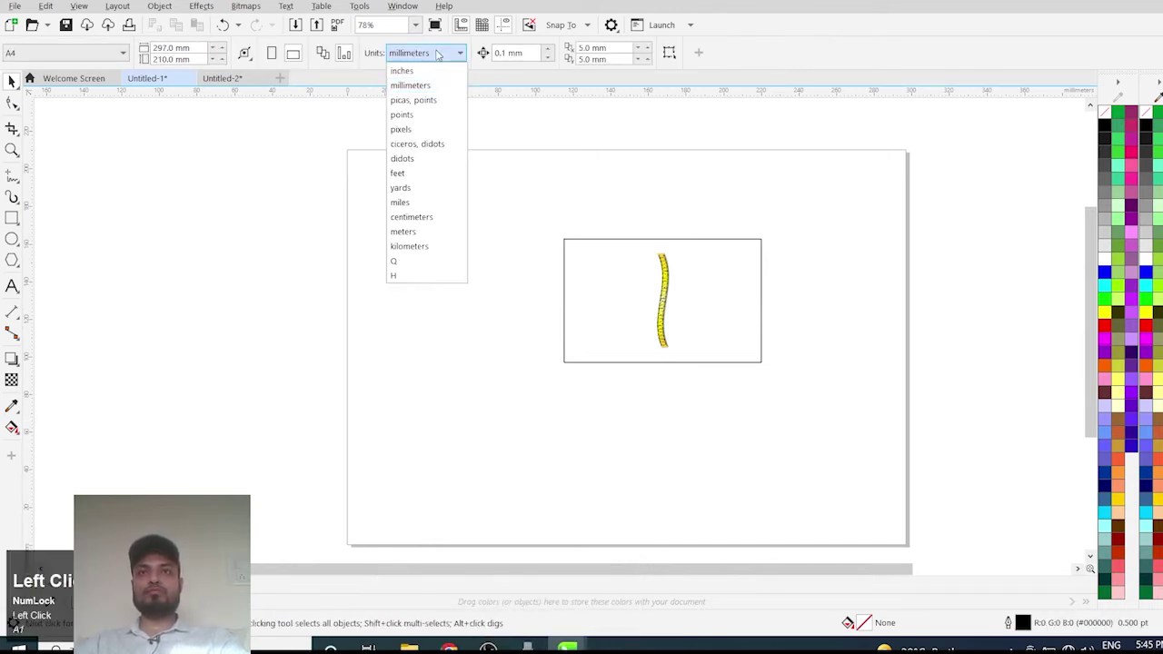
{"action": "left_click", "coordinate": [413, 174]}
Step: Resize the rectangle and measuring tape image together to 24 ft wide and 12 ft high
{"action": "left_click_drag", "start_coordinate": [516, 214], "coordinate": [882, 428]}
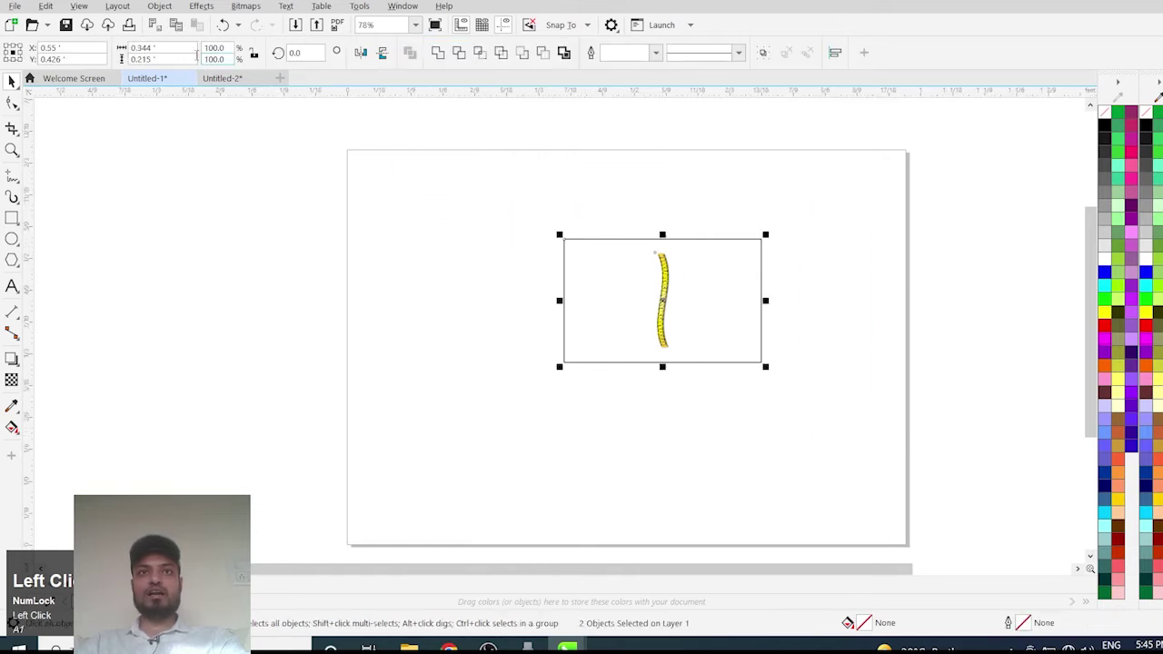
{"action": "left_click", "coordinate": [174, 47]}
{"action": "type", "text": "12"}
{"action": "key", "text": "Tab"}
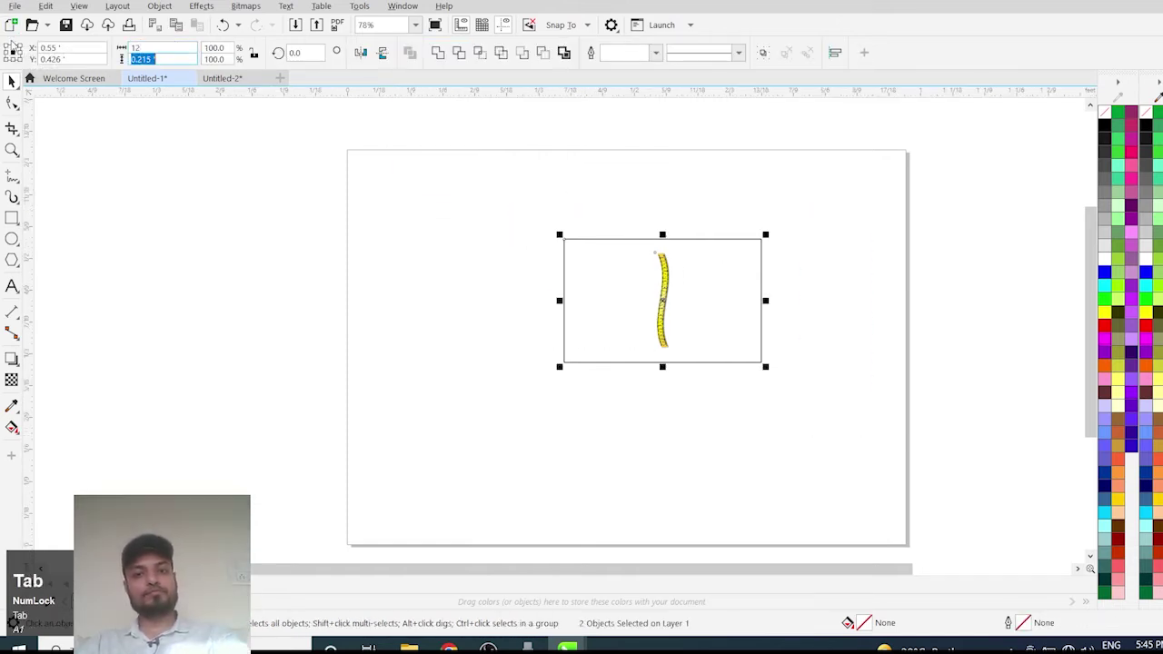
{"action": "key", "text": "shift+Tab"}
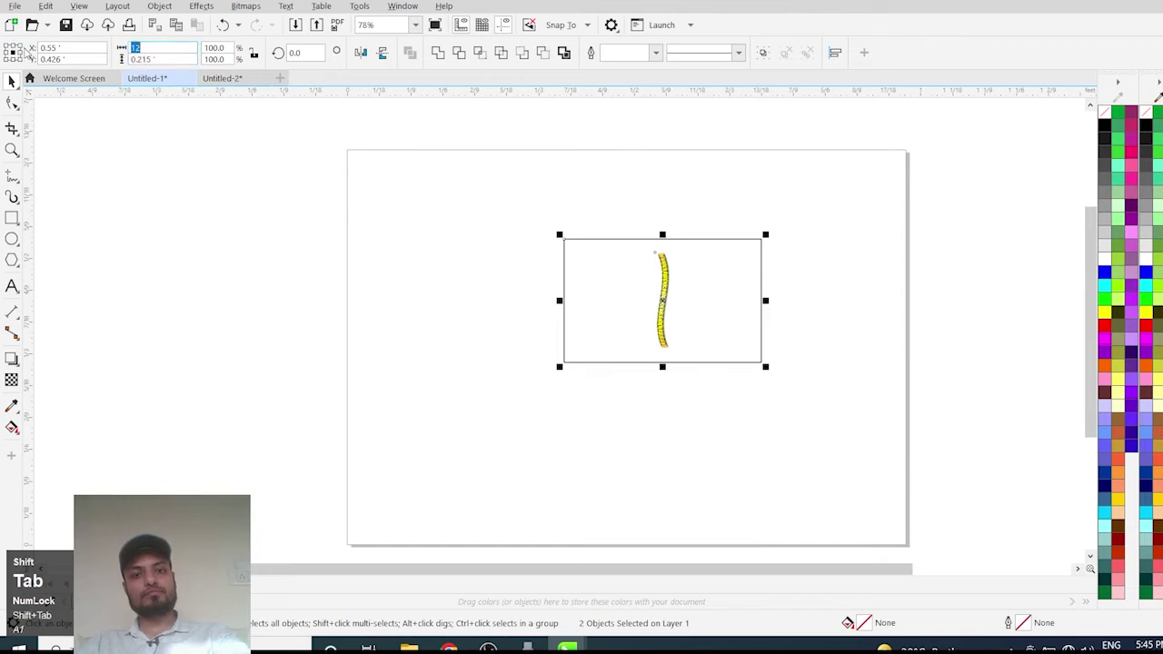
{"action": "type", "text": "24"}
{"action": "key", "text": "Tab"}
{"action": "type", "text": "12"}
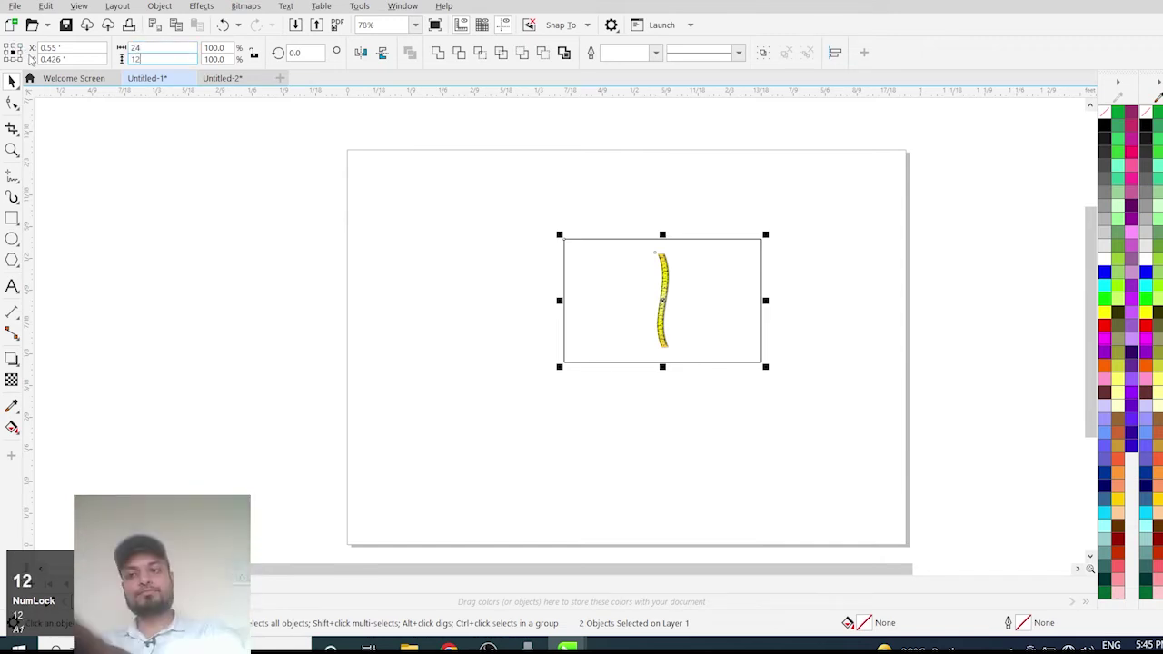
{"action": "key", "text": "Return"}
Step: Inspect the enlarged rectangle and tape against the page, and undo the resize
{"action": "scroll", "coordinate": [596, 404], "scroll_direction": "down", "scroll_amount": 10}
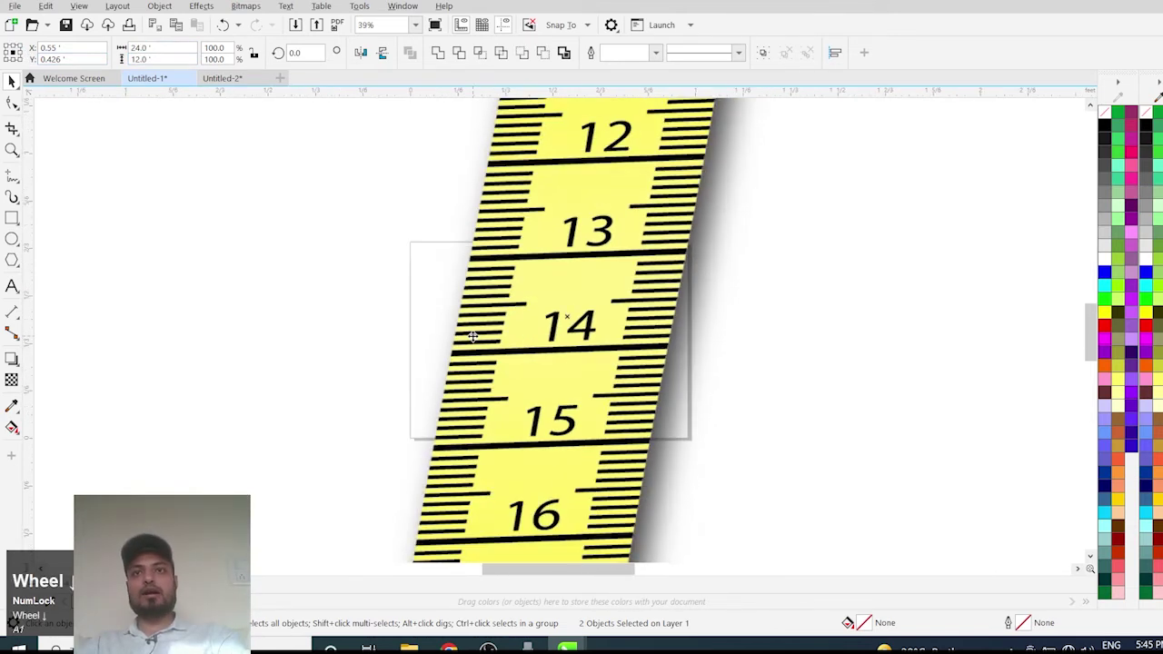
{"action": "scroll", "coordinate": [596, 404], "scroll_direction": "up", "scroll_amount": 2}
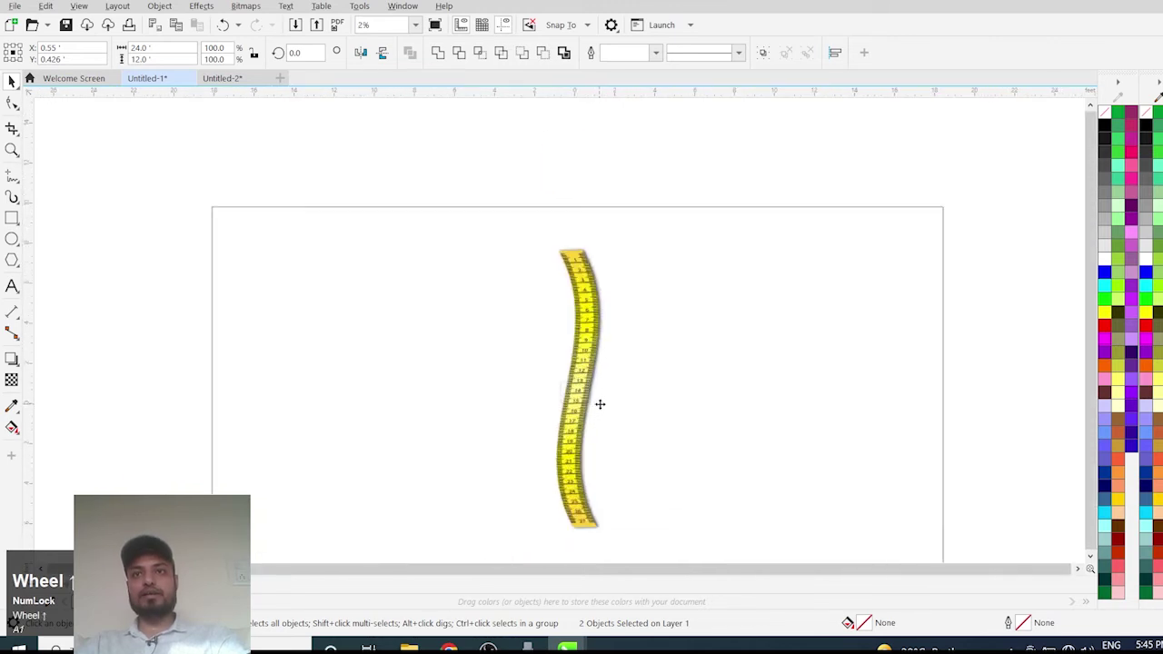
{"action": "scroll", "coordinate": [549, 327], "scroll_direction": "down", "scroll_amount": 3}
{"action": "scroll", "coordinate": [582, 331], "scroll_direction": "up", "scroll_amount": 1}
{"action": "scroll", "coordinate": [625, 344], "scroll_direction": "up", "scroll_amount": 1}
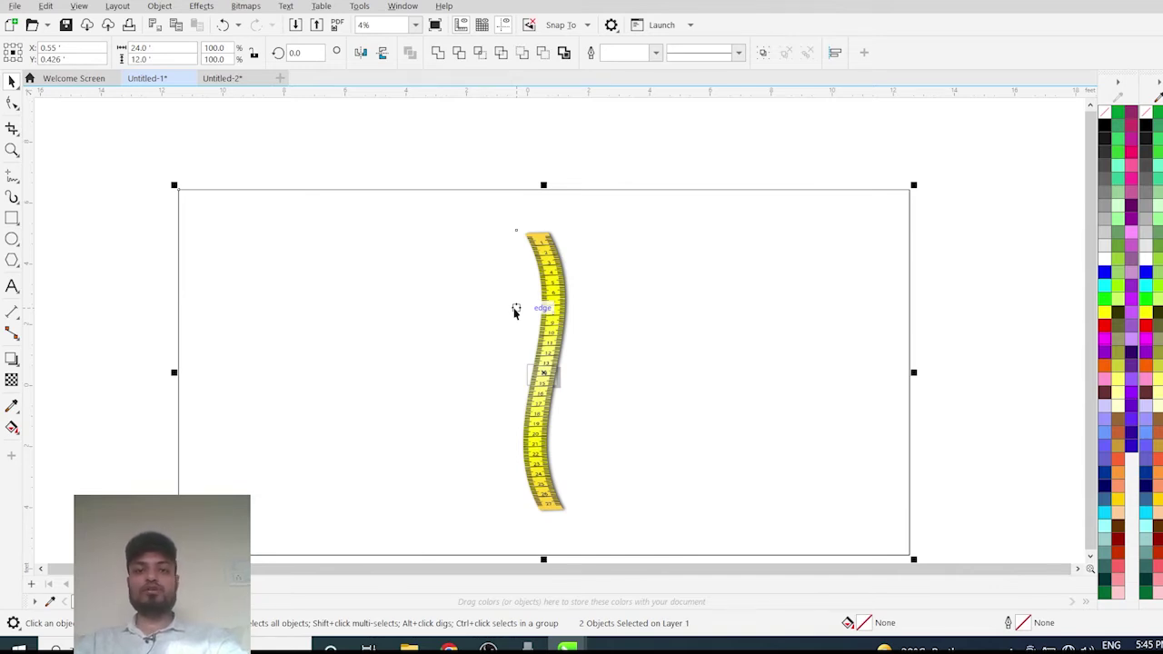
{"action": "key", "text": "ctrl+z"}
{"action": "scroll", "coordinate": [548, 385], "scroll_direction": "up", "scroll_amount": 6}
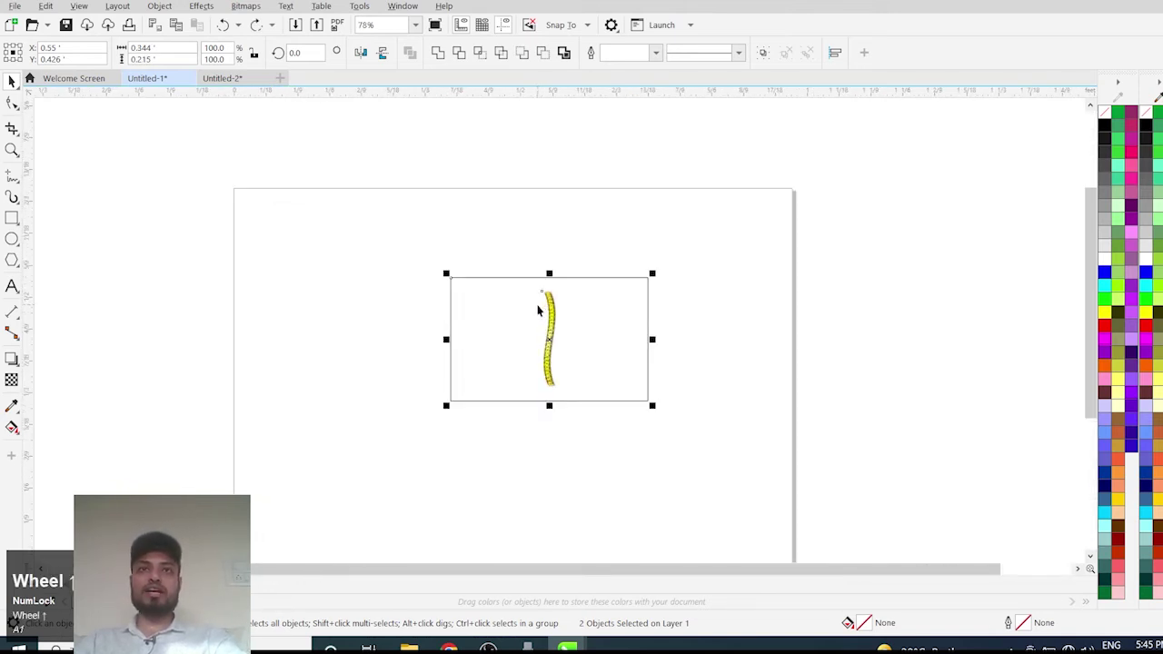
Step: Deselect the objects and set the drawing units to inches
{"action": "left_click", "coordinate": [268, 199]}
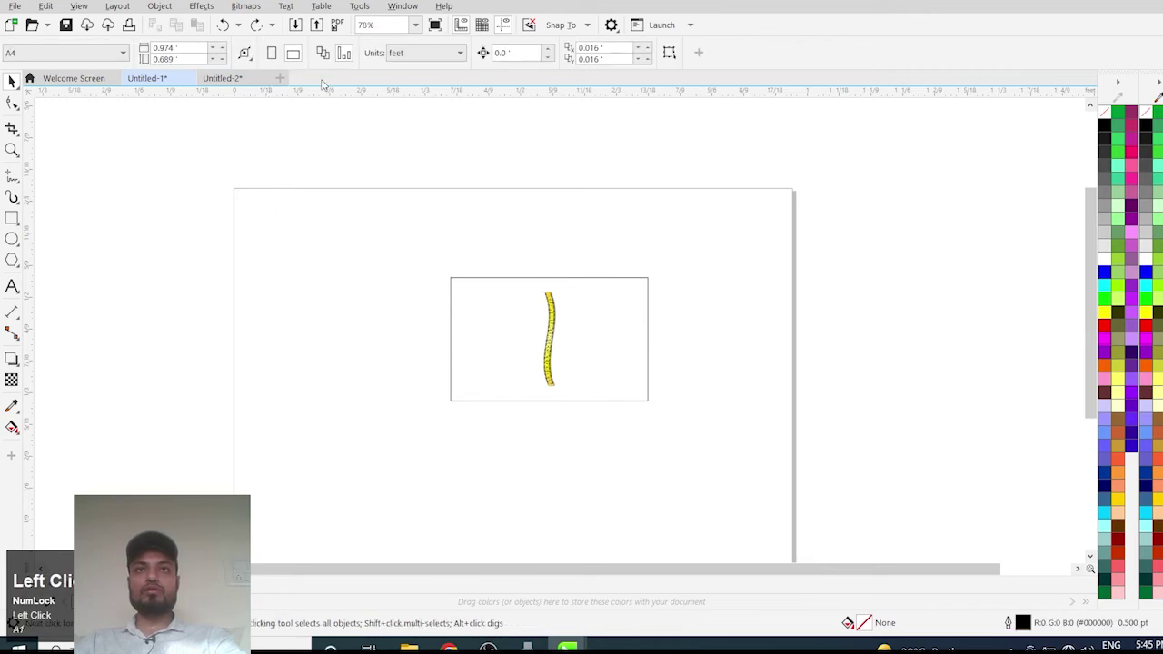
{"action": "left_click", "coordinate": [427, 54]}
{"action": "left_click", "coordinate": [407, 70]}
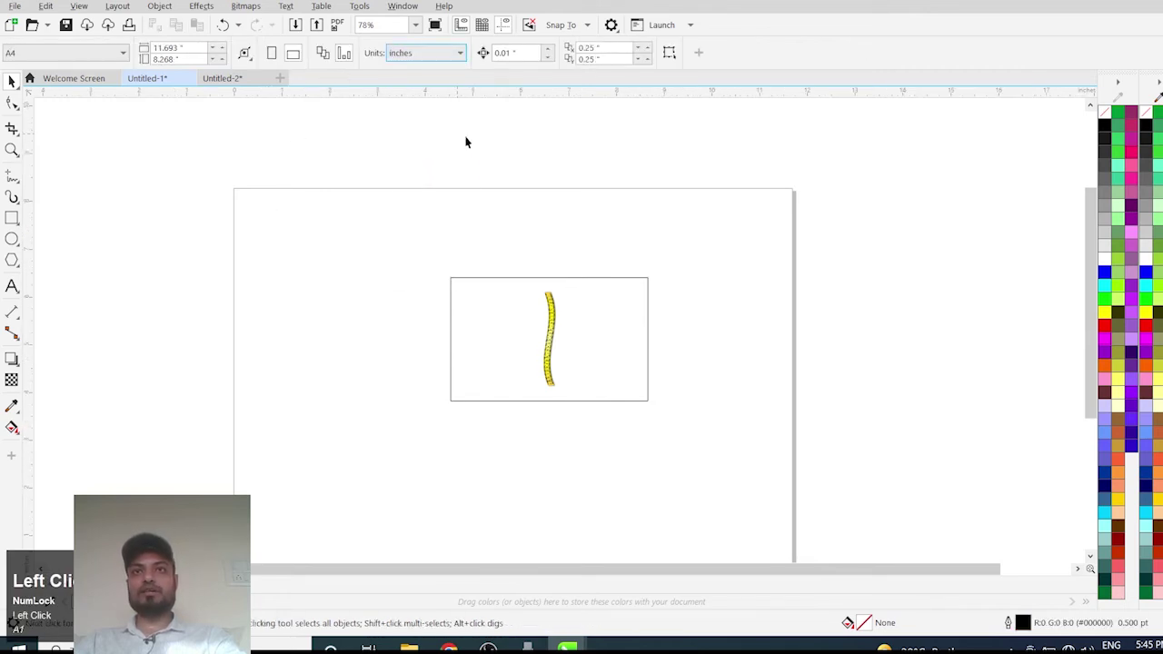
Step: Resize the rectangle and measuring tape image together to 24 inches wide and 12 inches high, and deselect them
{"action": "left_click_drag", "start_coordinate": [312, 208], "coordinate": [818, 475]}
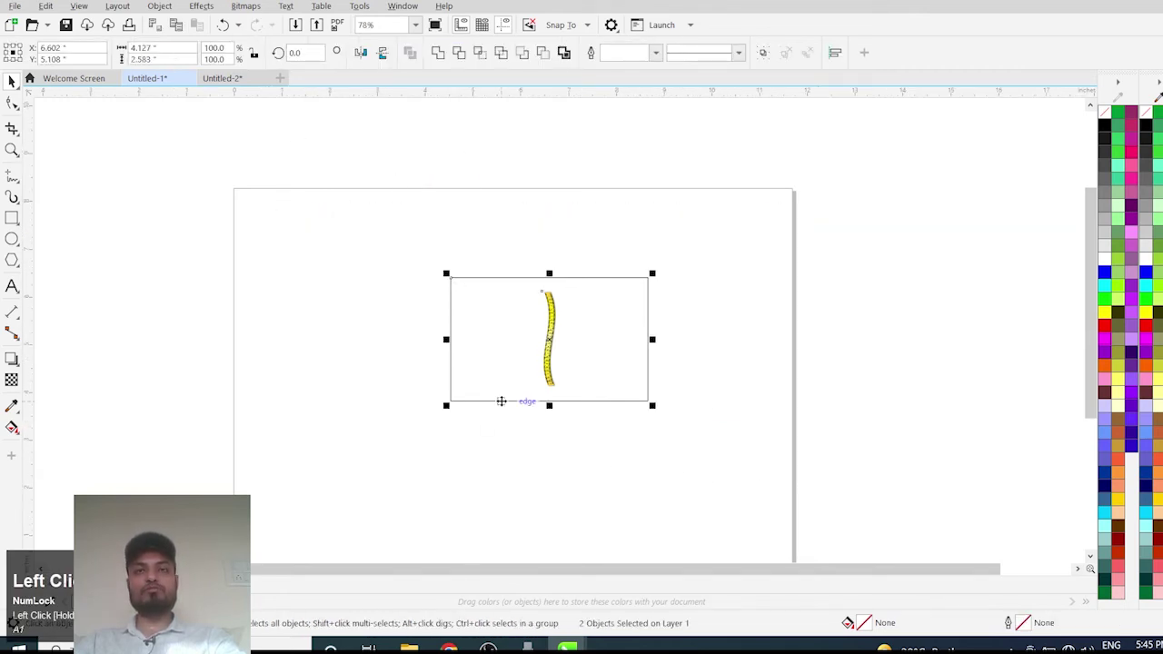
{"action": "left_click", "coordinate": [194, 47]}
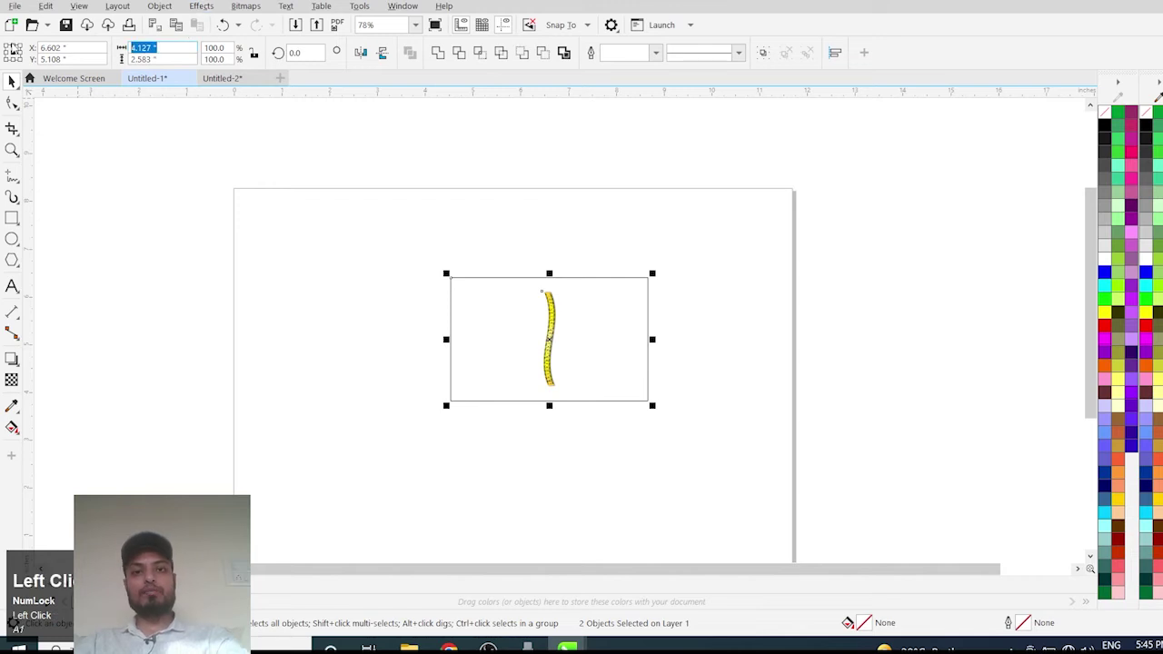
{"action": "type", "text": "1"}
{"action": "type", "text": "24"}
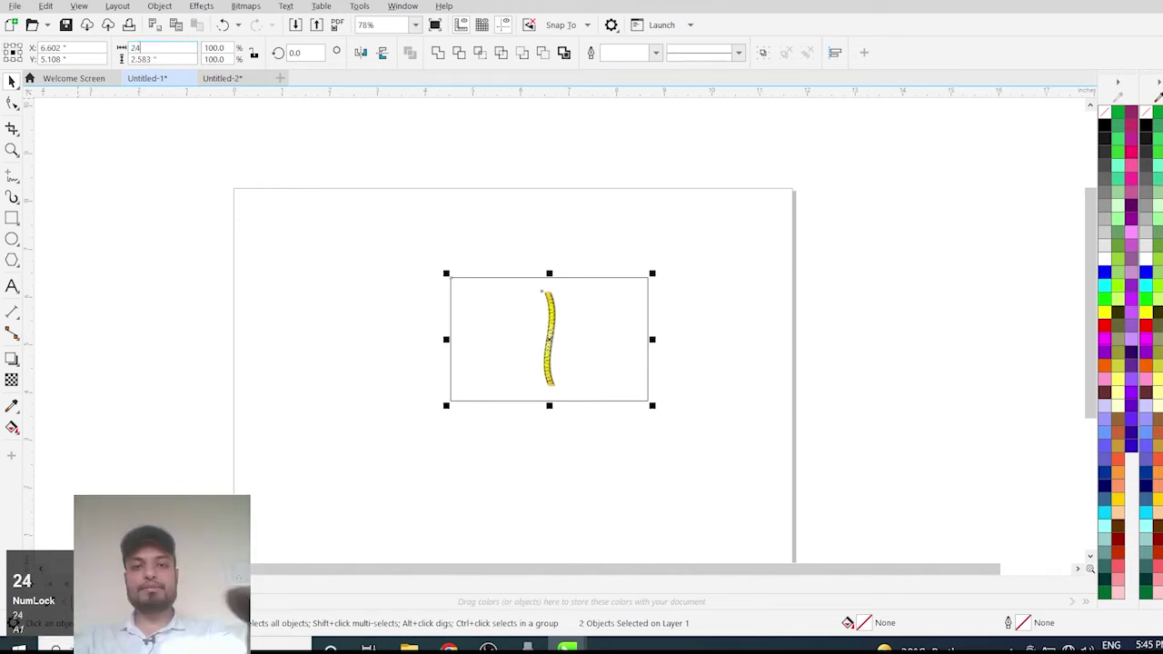
{"action": "key", "text": "Tab"}
{"action": "type", "text": "12"}
{"action": "key", "text": "Return"}
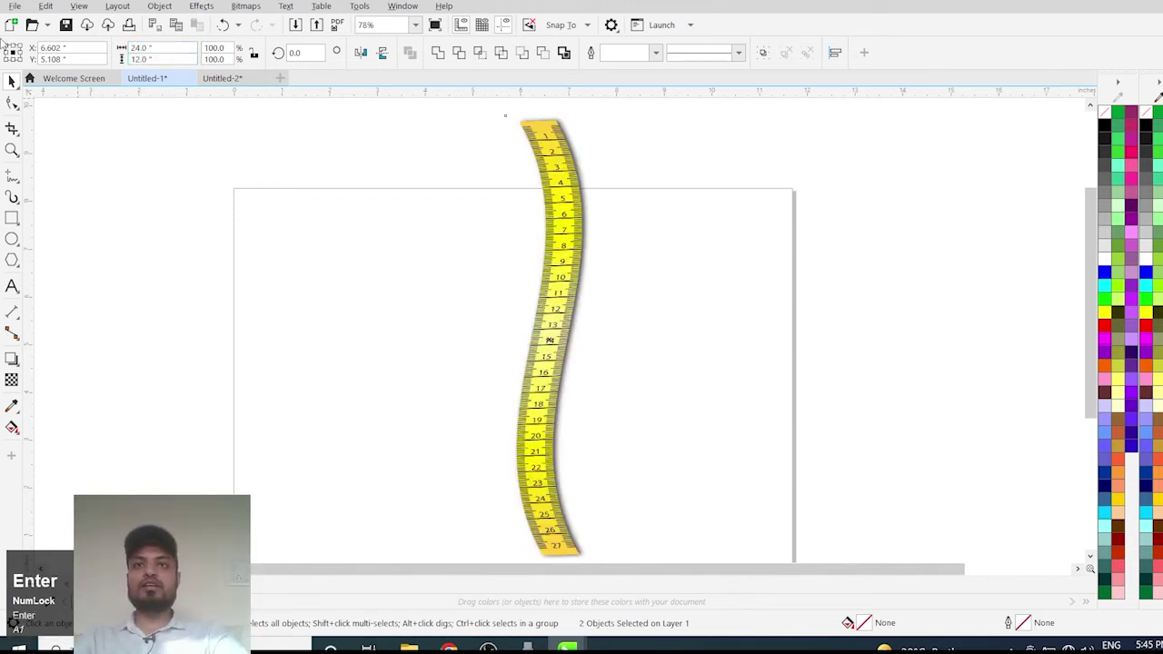
{"action": "scroll", "coordinate": [385, 216], "scroll_direction": "down", "scroll_amount": 4}
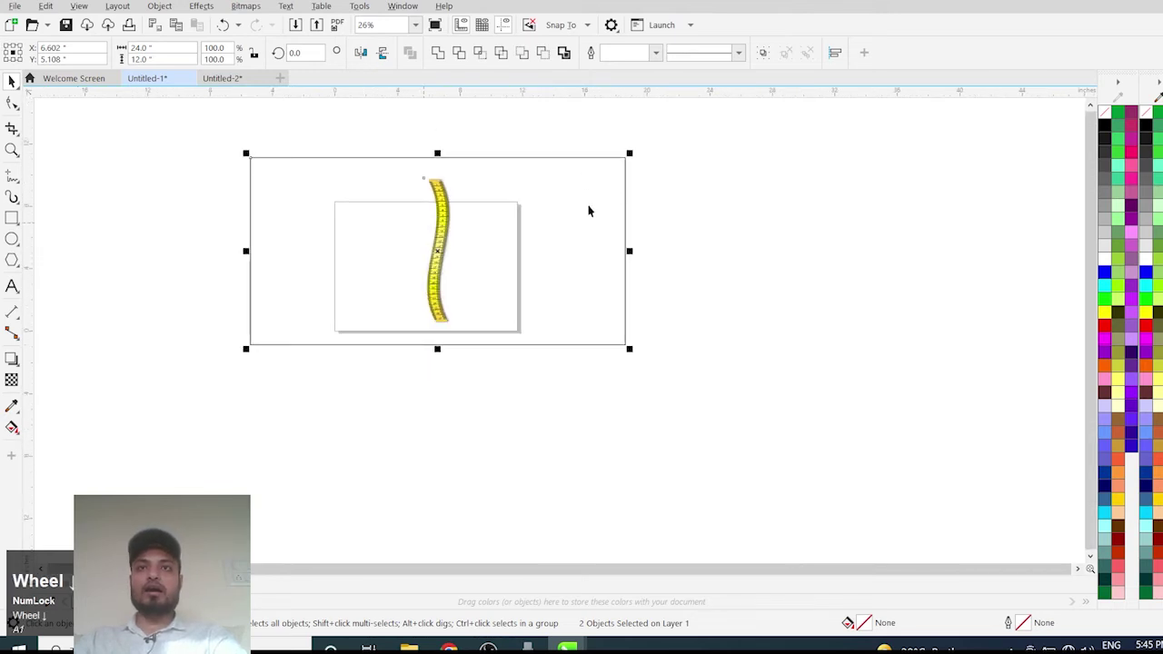
{"action": "left_click", "coordinate": [729, 172]}
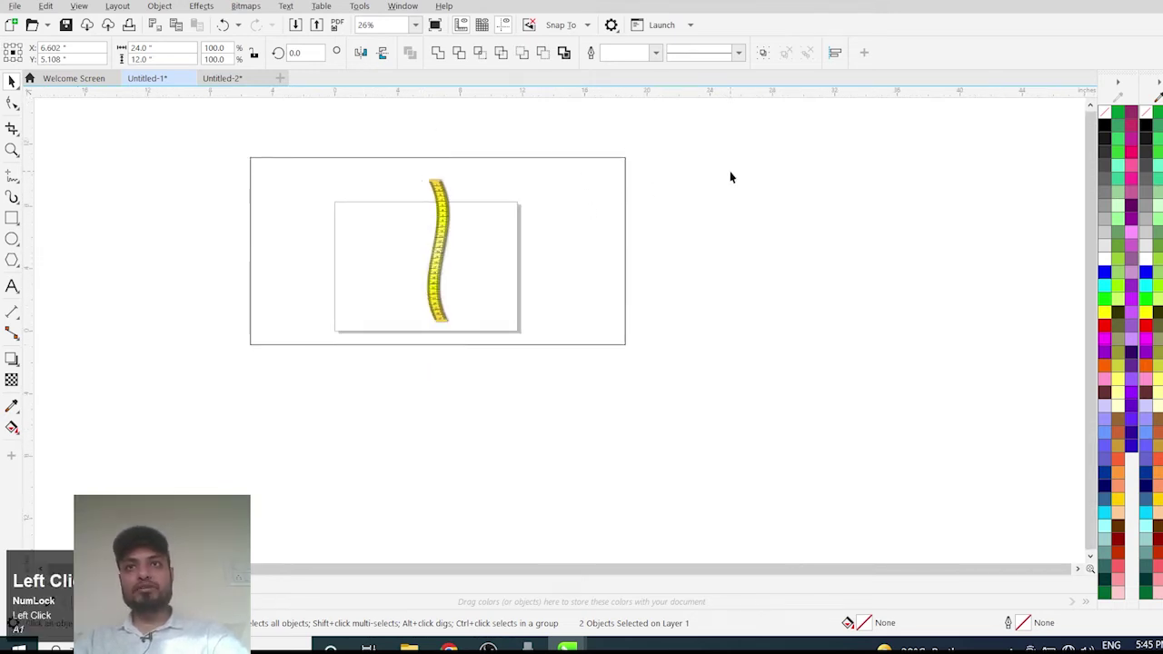
Step: Start exporting the rectangle and tape to the Desktop as a JPG named Untitled-1, with selected objects only
{"action": "left_click_drag", "start_coordinate": [530, 250], "coordinate": [12, 463]}
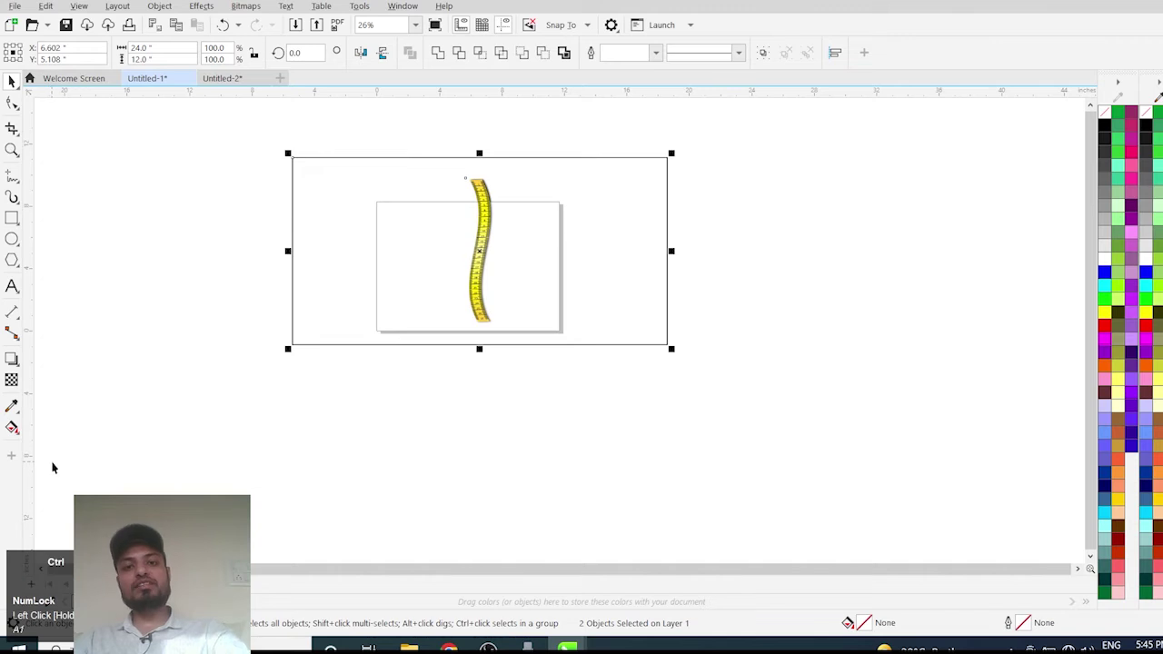
{"action": "key", "text": "ctrl+e"}
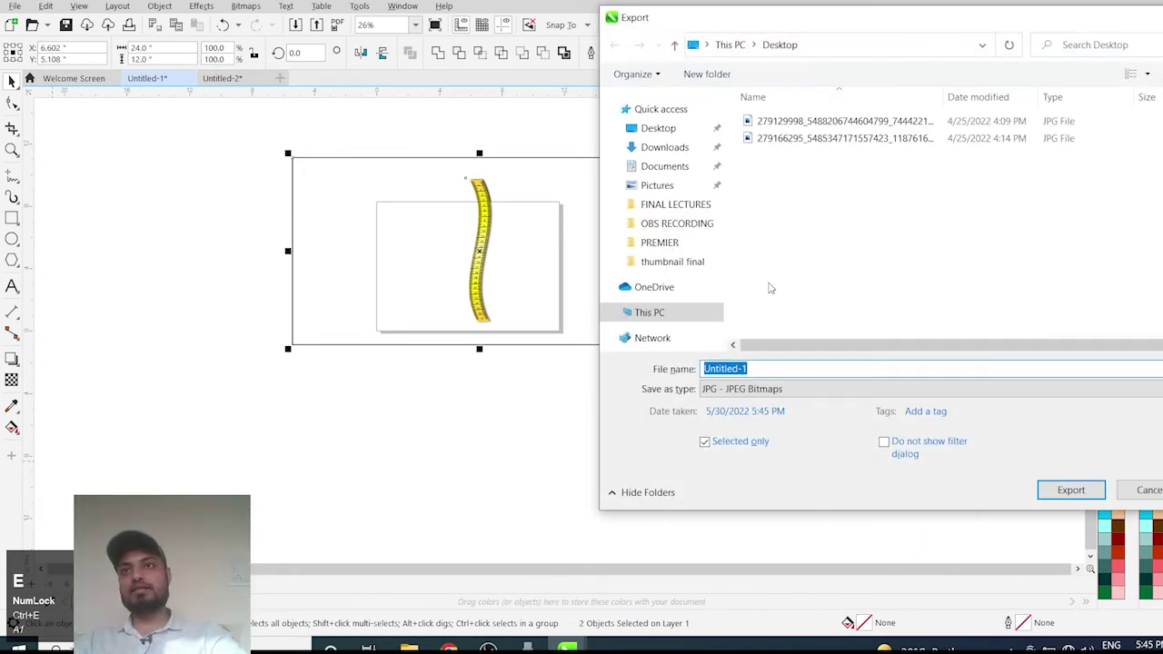
{"action": "left_click", "coordinate": [656, 128]}
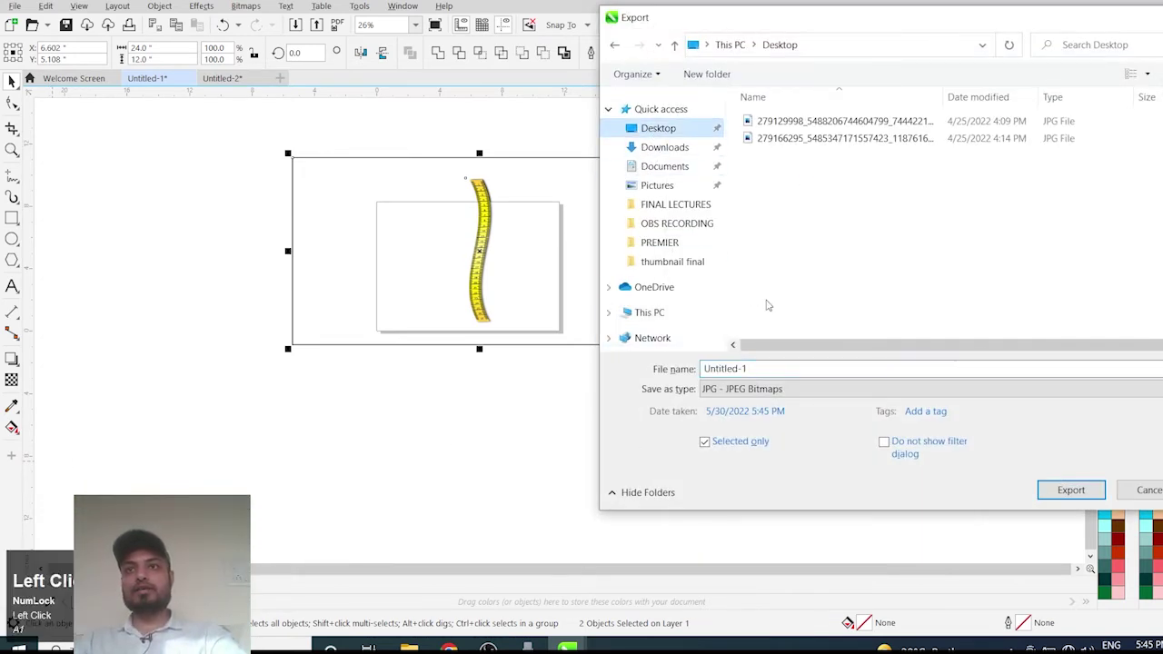
{"action": "left_click", "coordinate": [762, 368]}
{"action": "left_click", "coordinate": [1094, 486]}
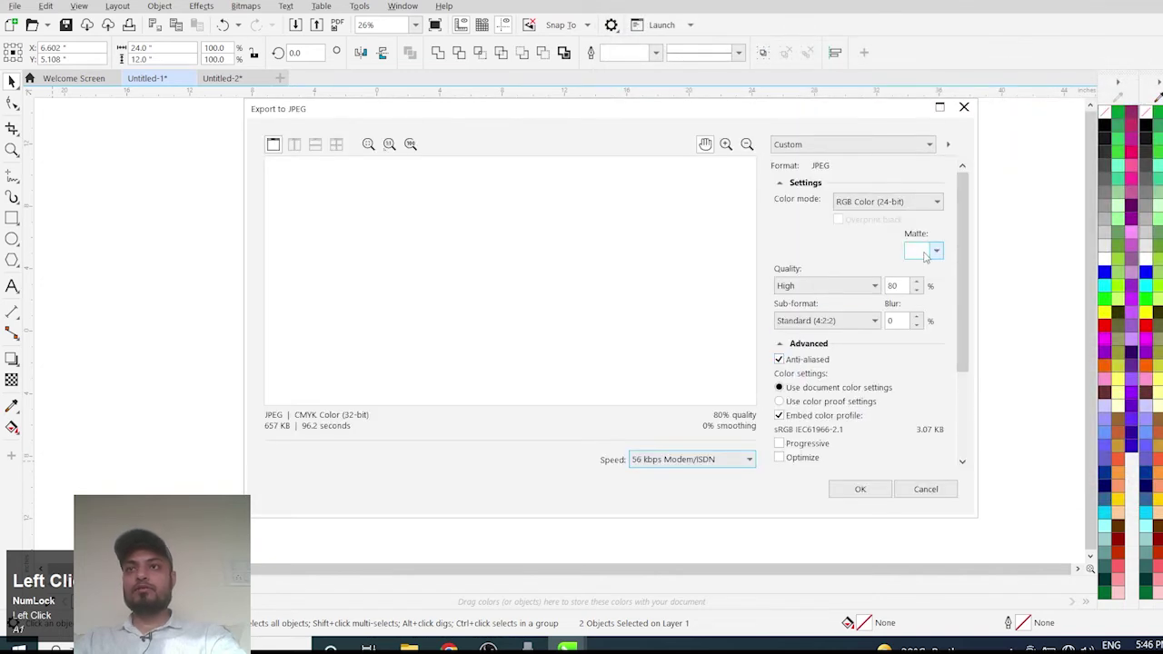
Step: Set the JPEG export's colour mode to CMYK Color (32-bit) and resolution to 1200, and close the settings without exporting
{"action": "left_click", "coordinate": [897, 204]}
{"action": "left_click", "coordinate": [859, 239]}
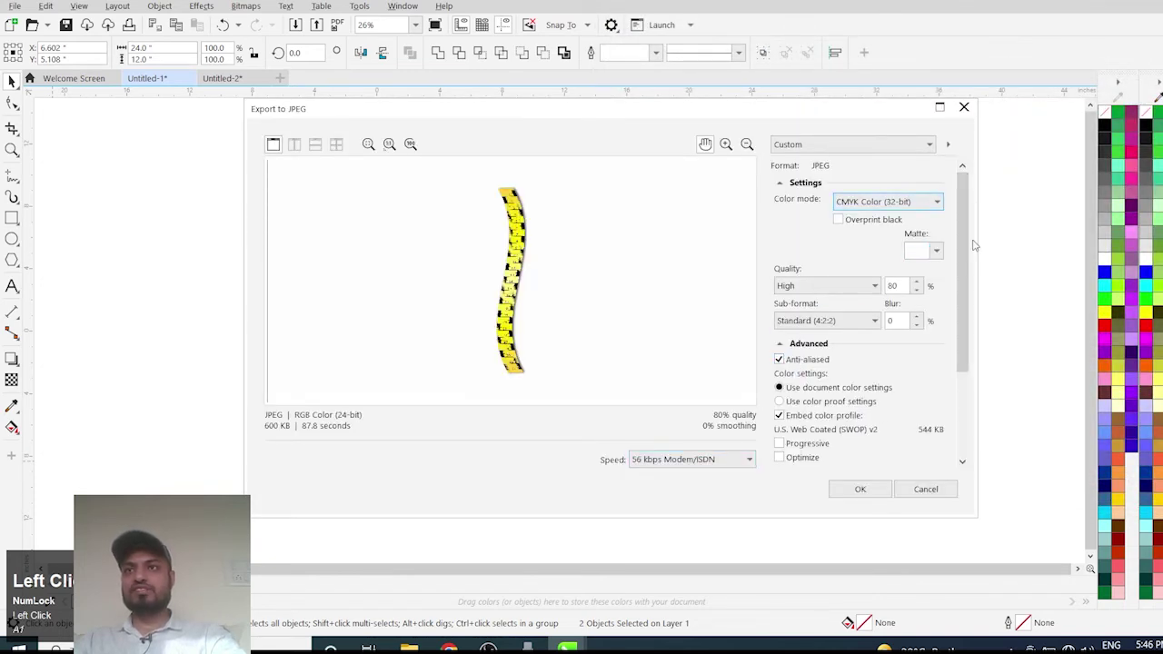
{"action": "left_click_drag", "start_coordinate": [970, 249], "coordinate": [966, 336]}
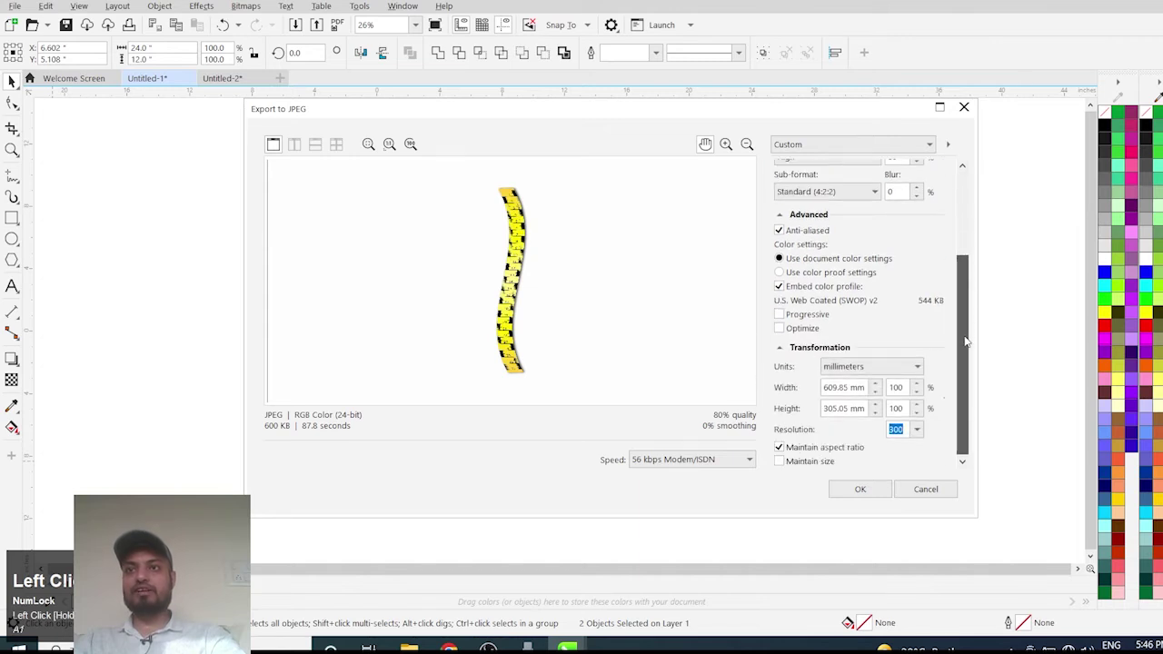
{"action": "left_click_drag", "start_coordinate": [951, 386], "coordinate": [817, 435]}
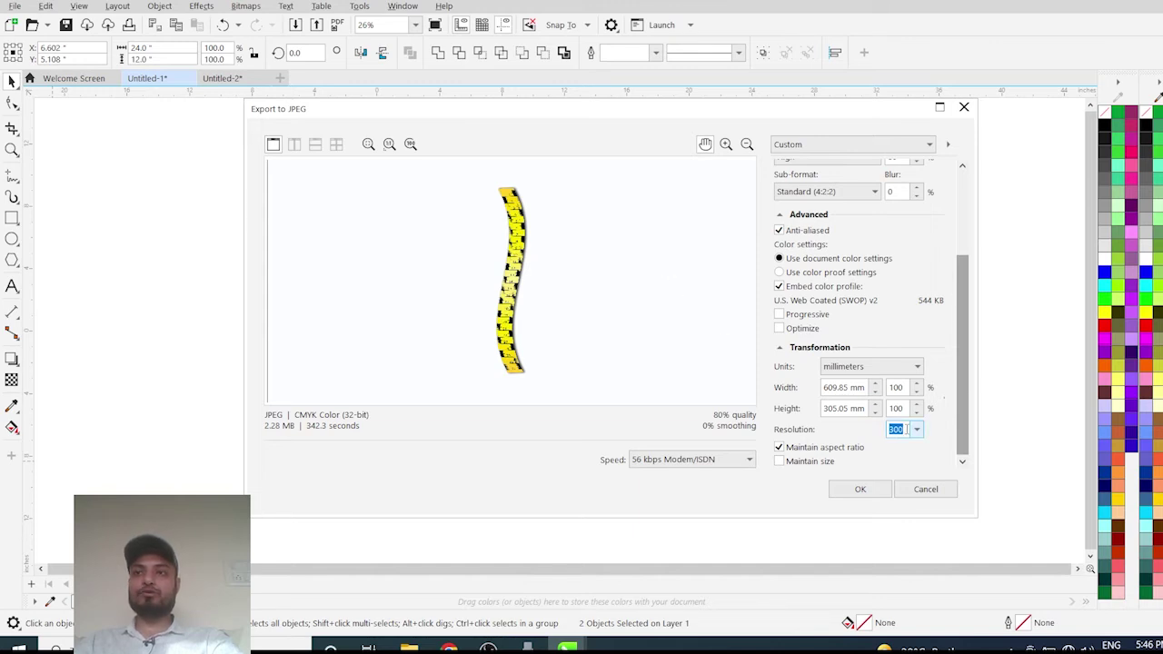
{"action": "left_click", "coordinate": [906, 429]}
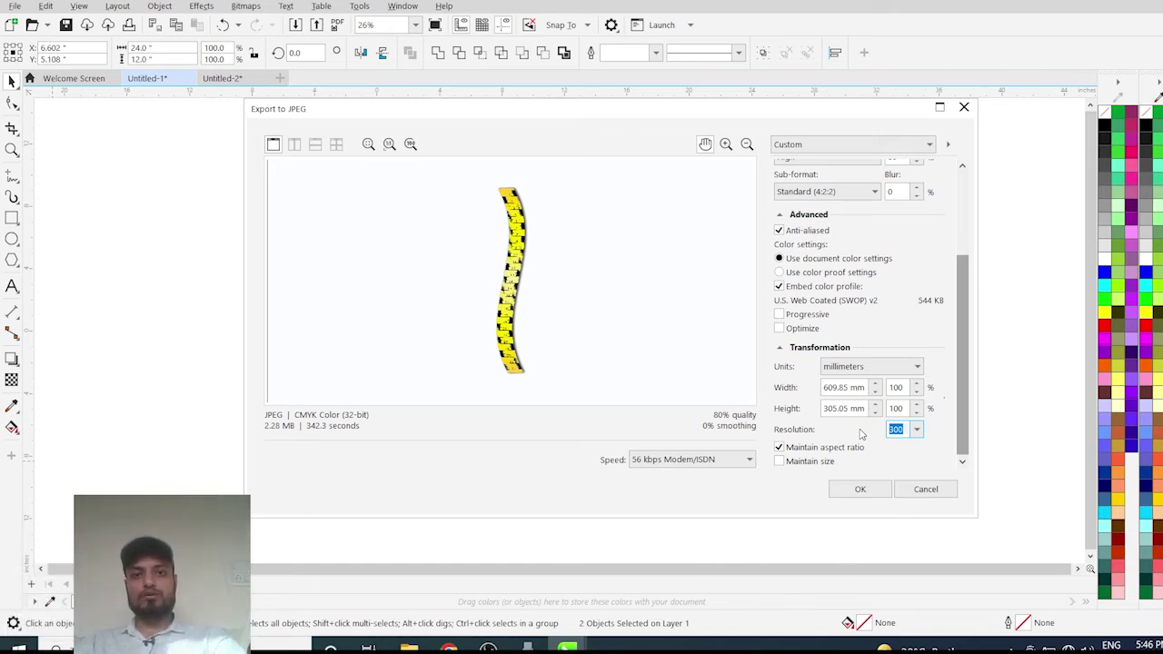
{"action": "type", "text": "1200"}
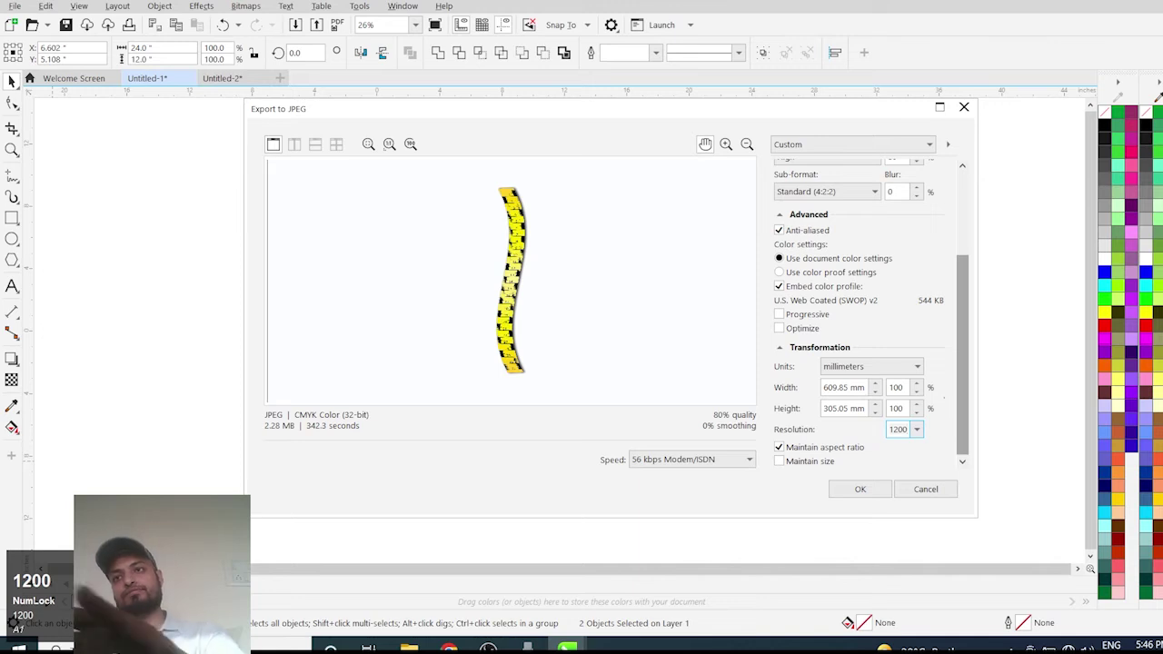
{"action": "left_click", "coordinate": [600, 315]}
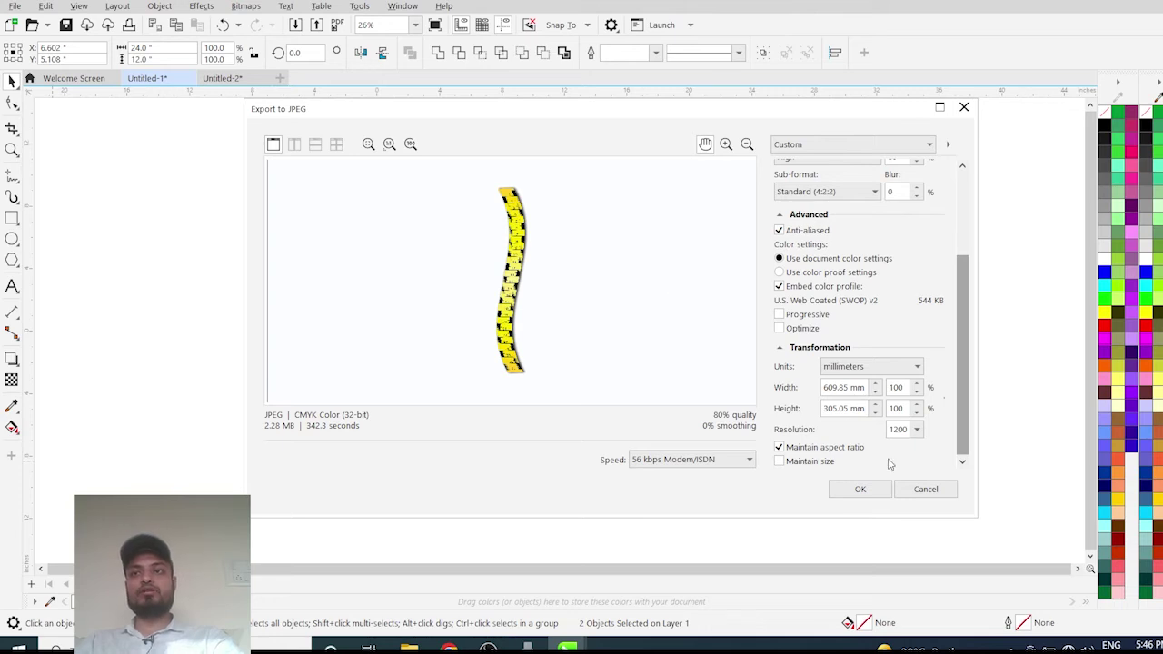
{"action": "left_click", "coordinate": [967, 112]}
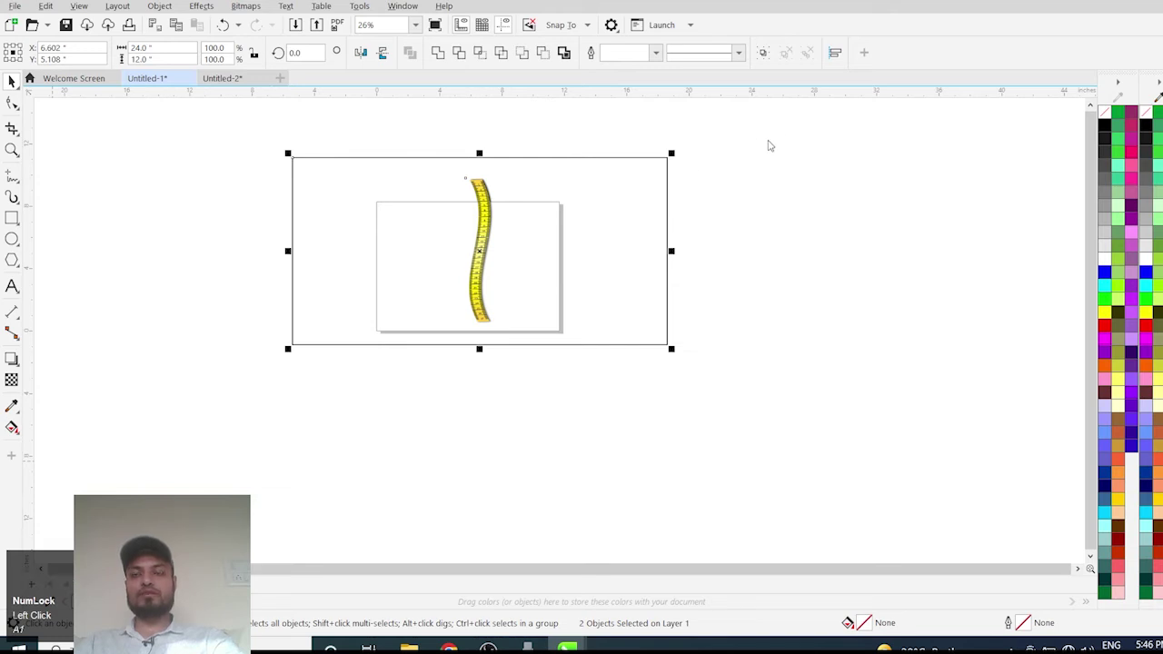
{"action": "left_click", "coordinate": [674, 354]}
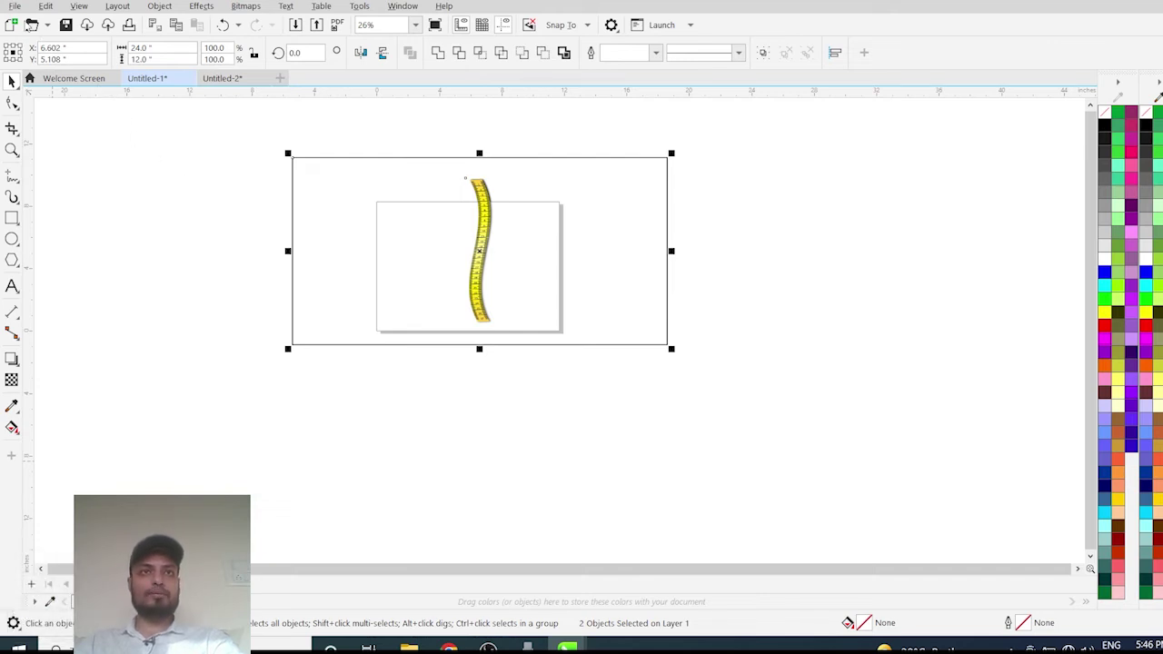
{"action": "left_click", "coordinate": [12, 7]}
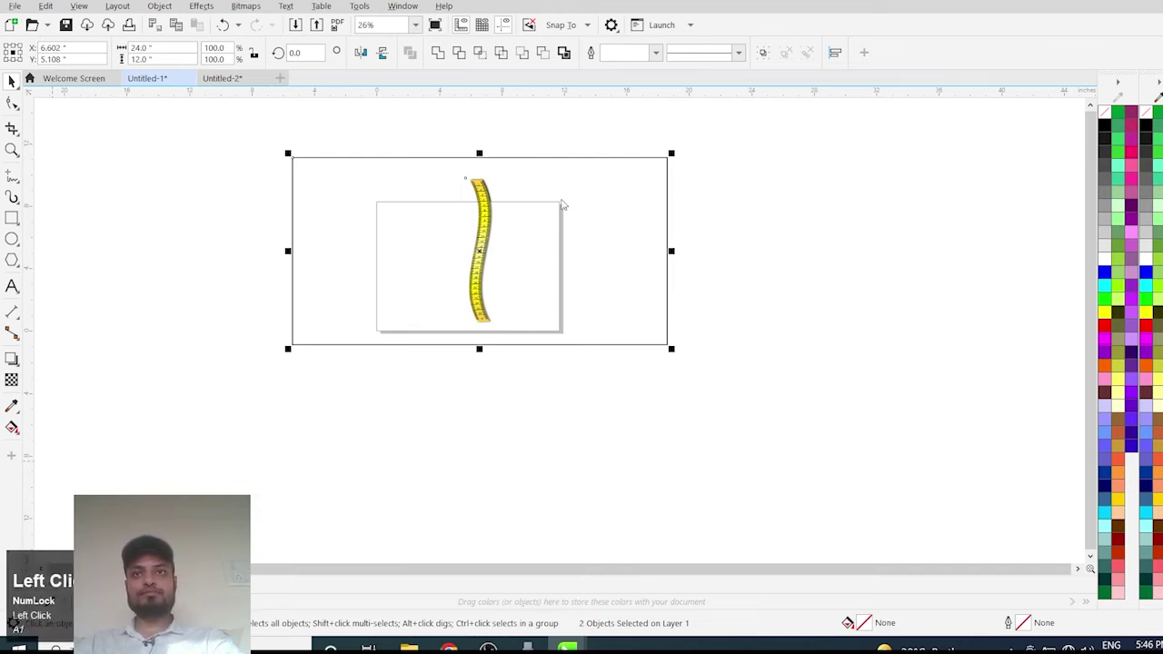
{"action": "left_click", "coordinate": [793, 208]}
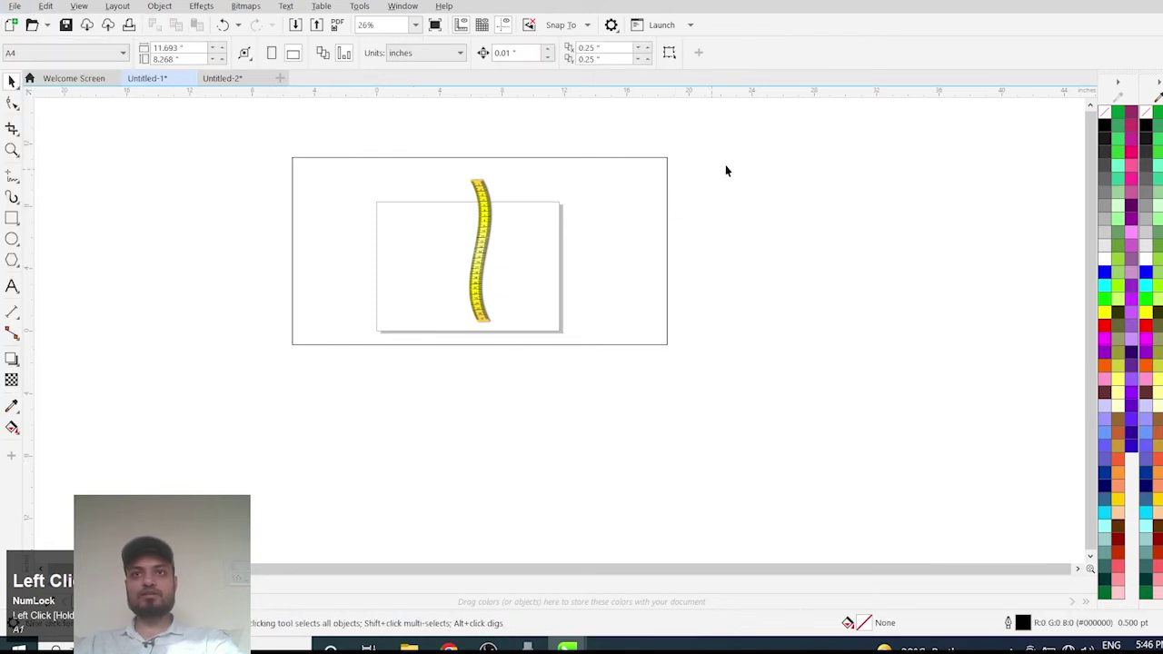
Step: Reselect the rectangle and tape, examine the file formats offered for exporting them, and leave without exporting
{"action": "left_click_drag", "start_coordinate": [753, 143], "coordinate": [244, 340]}
{"action": "left_click", "coordinate": [15, 6]}
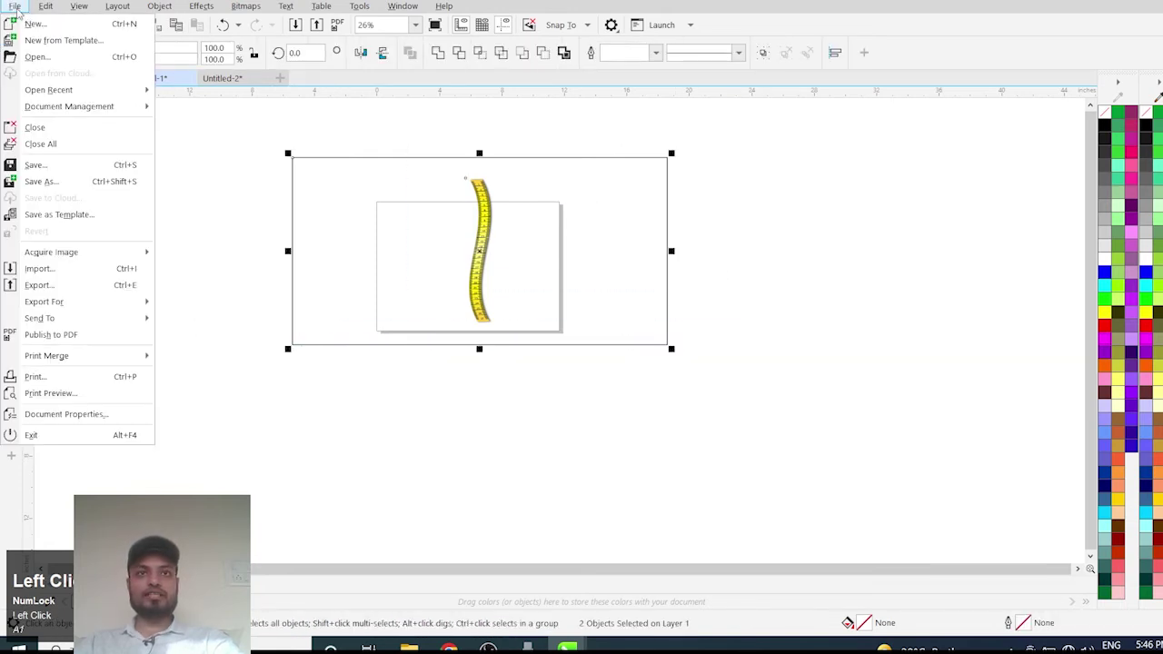
{"action": "mouse_move", "coordinate": [81, 302]}
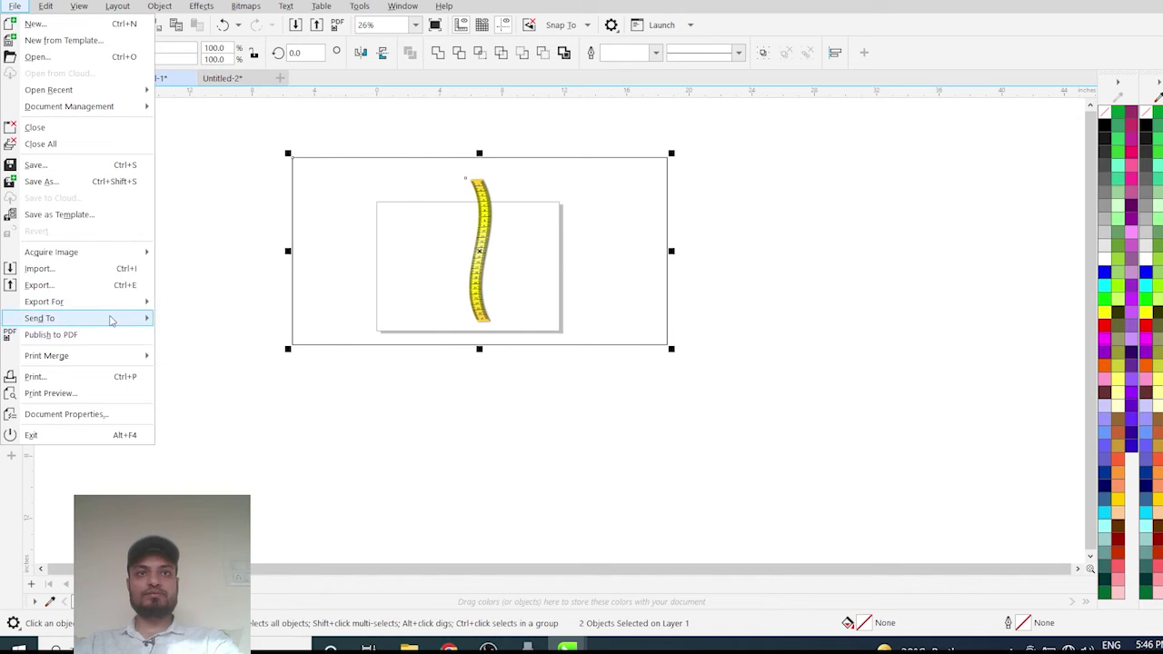
{"action": "mouse_move", "coordinate": [116, 318]}
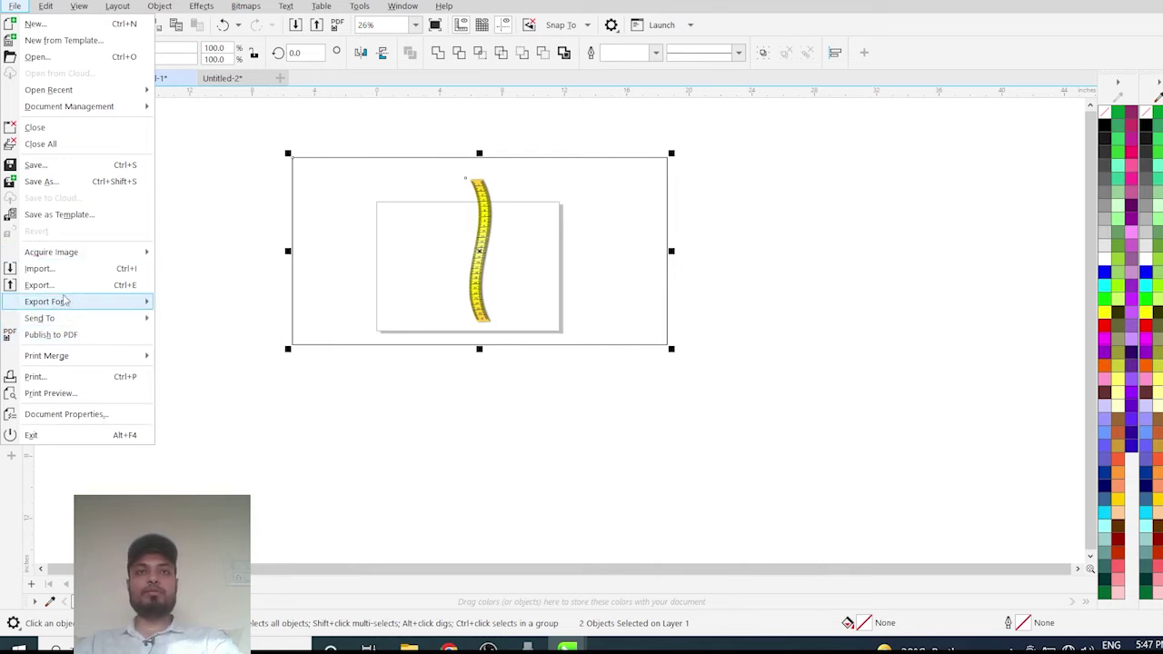
{"action": "left_click", "coordinate": [146, 285]}
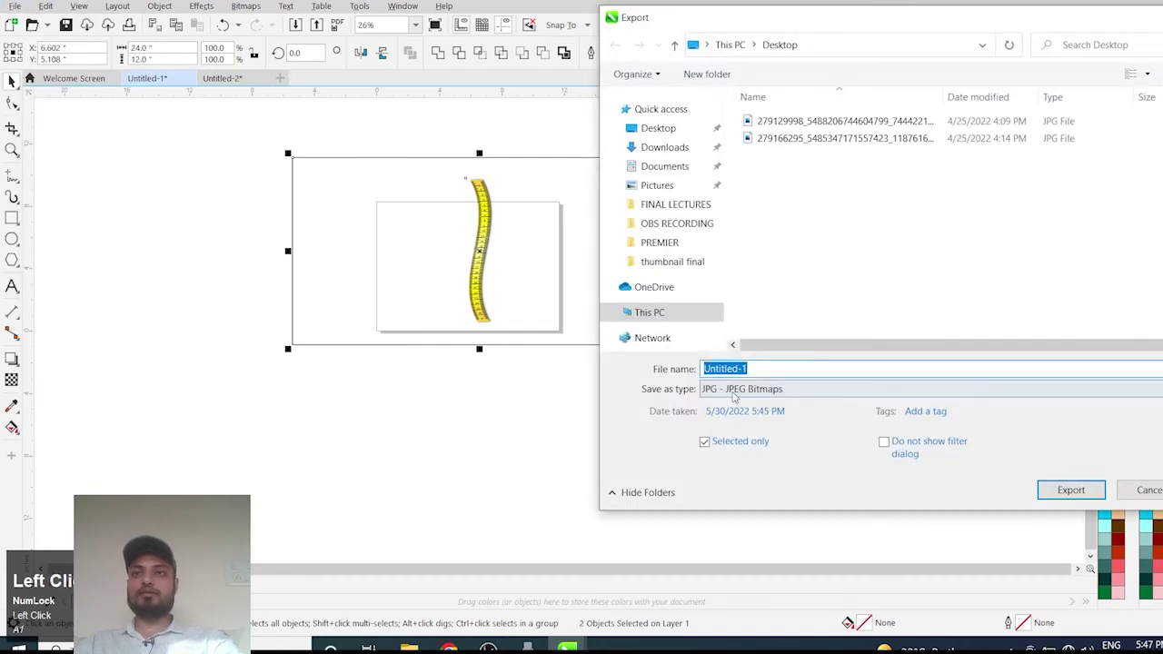
{"action": "left_click", "coordinate": [736, 389]}
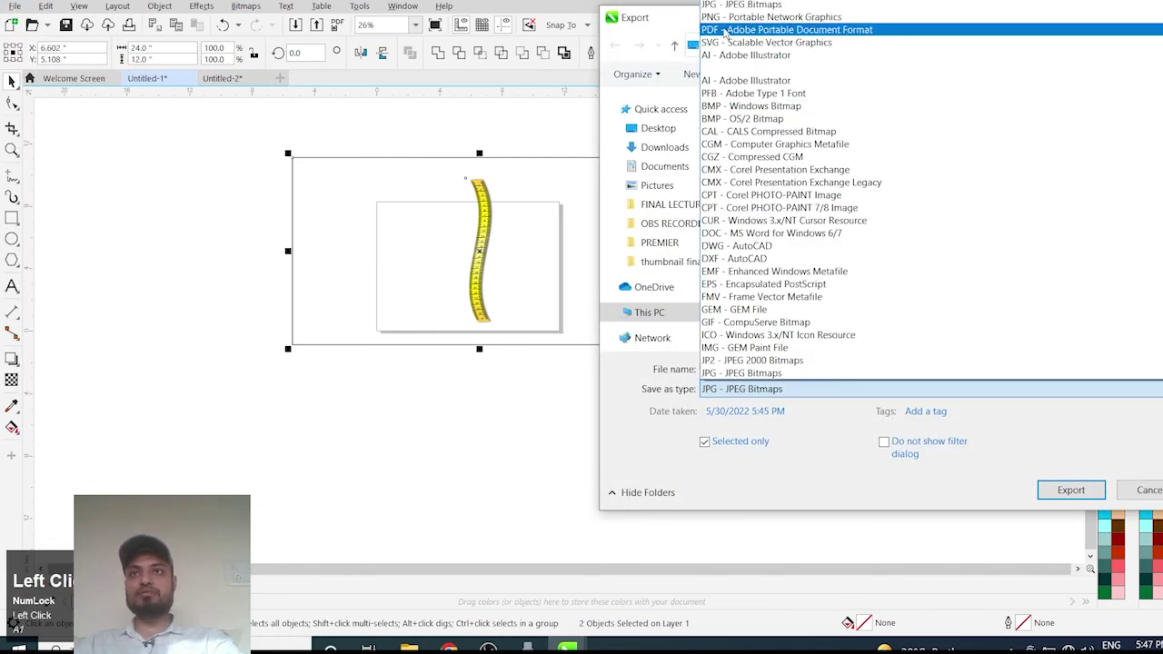
{"action": "left_click", "coordinate": [668, 28]}
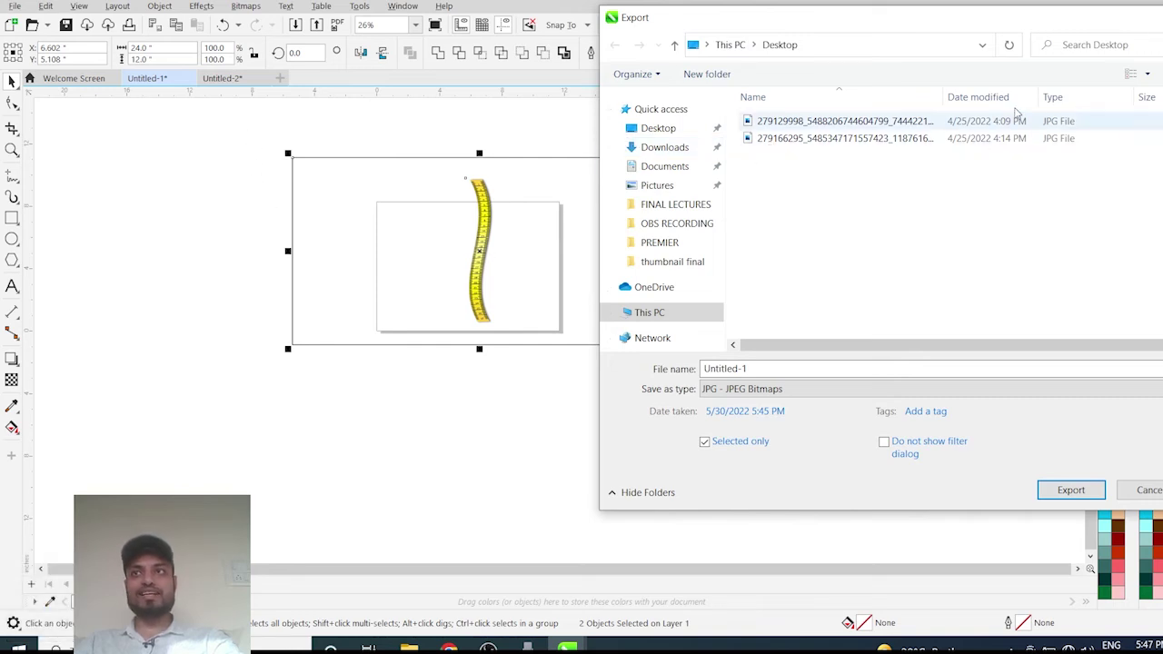
{"action": "left_click", "coordinate": [1161, 17]}
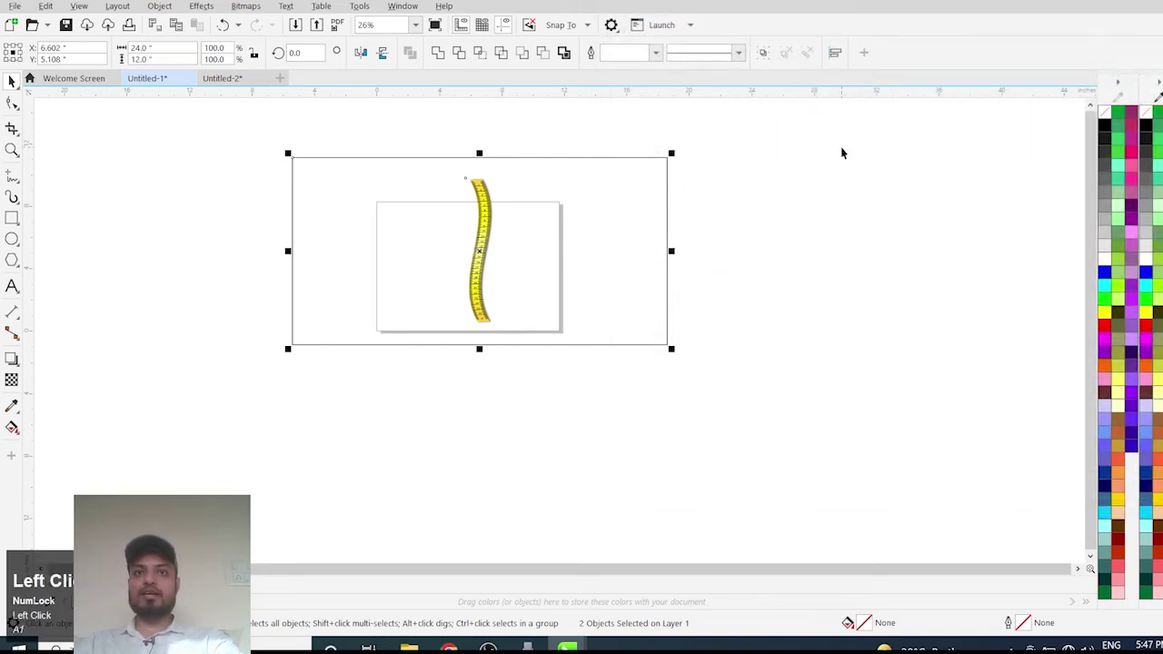
Step: Deselect the objects, add two pages to the document and return to page 1
{"action": "left_click", "coordinate": [840, 147]}
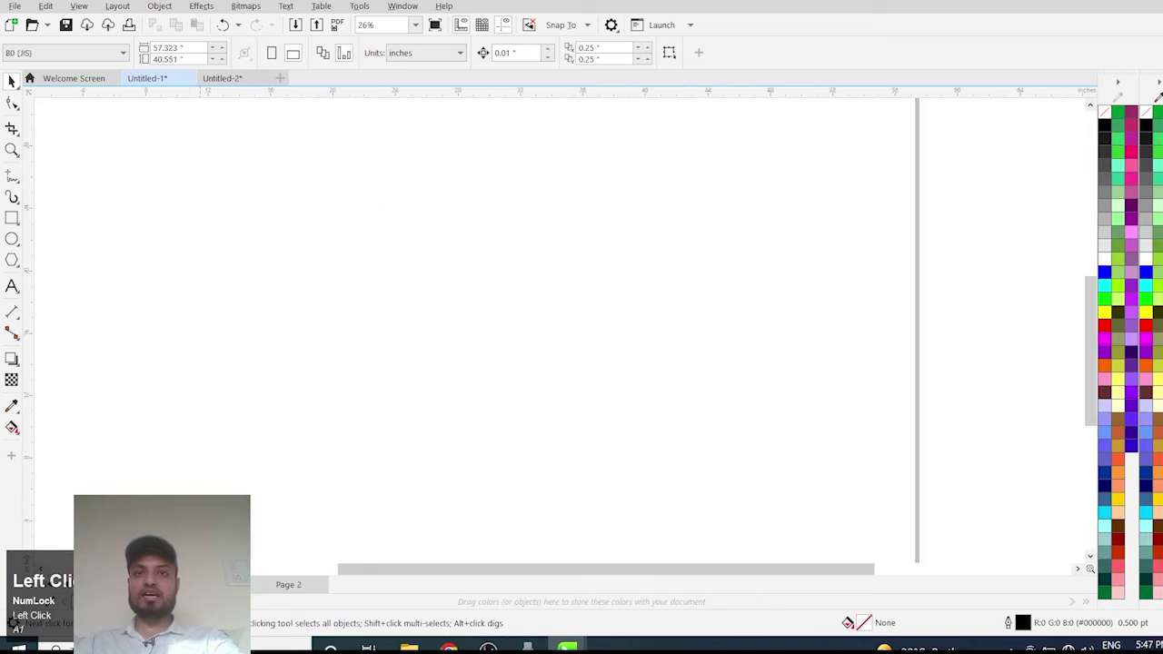
{"action": "left_click", "coordinate": [307, 587]}
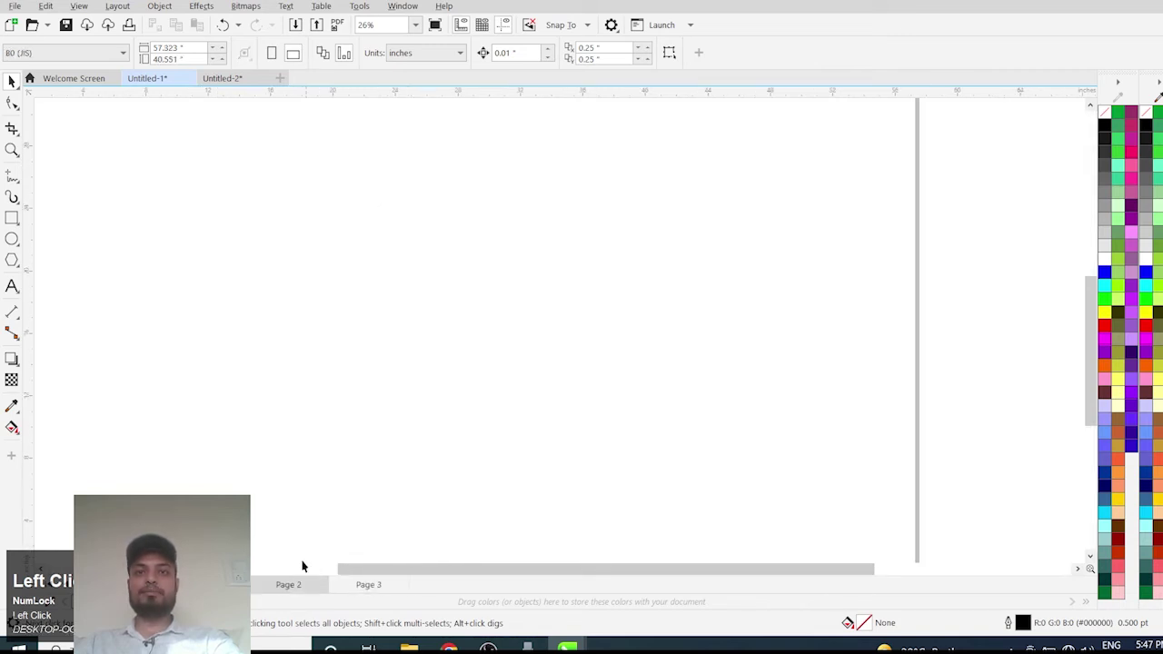
{"action": "left_click", "coordinate": [209, 585]}
Step: Scale the rectangle and tape together down to about 7.9 by 4 inches and move them inside the page
{"action": "scroll", "coordinate": [574, 419], "scroll_direction": "down", "scroll_amount": 1}
{"action": "scroll", "coordinate": [574, 420], "scroll_direction": "down", "scroll_amount": 2}
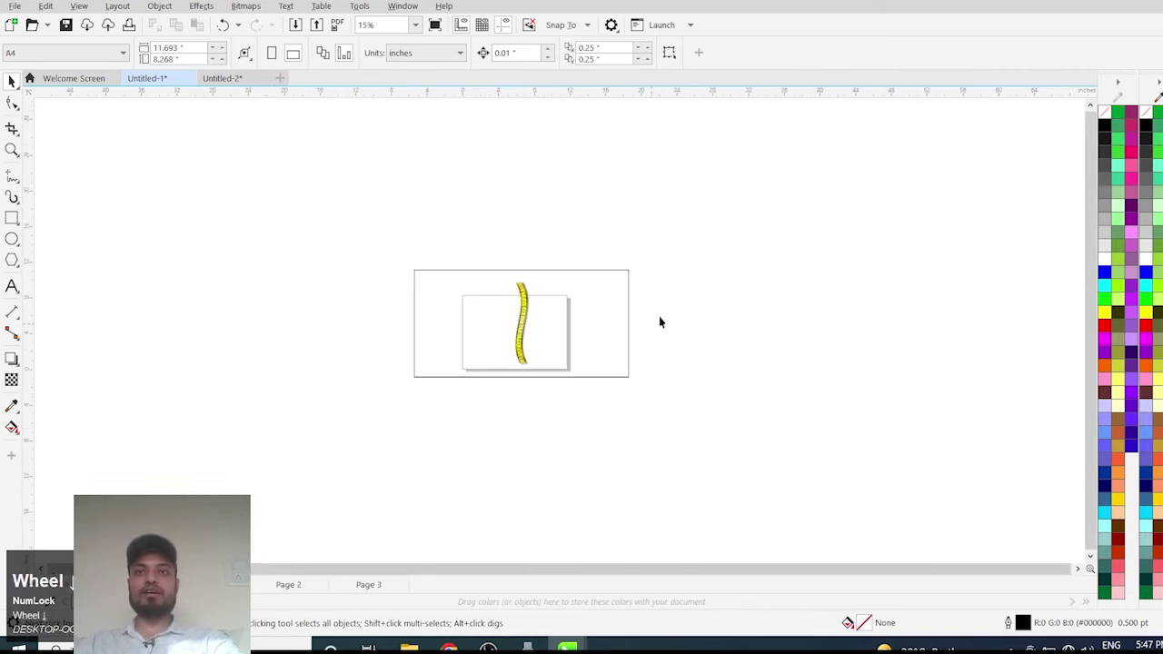
{"action": "left_click_drag", "start_coordinate": [717, 226], "coordinate": [336, 457]}
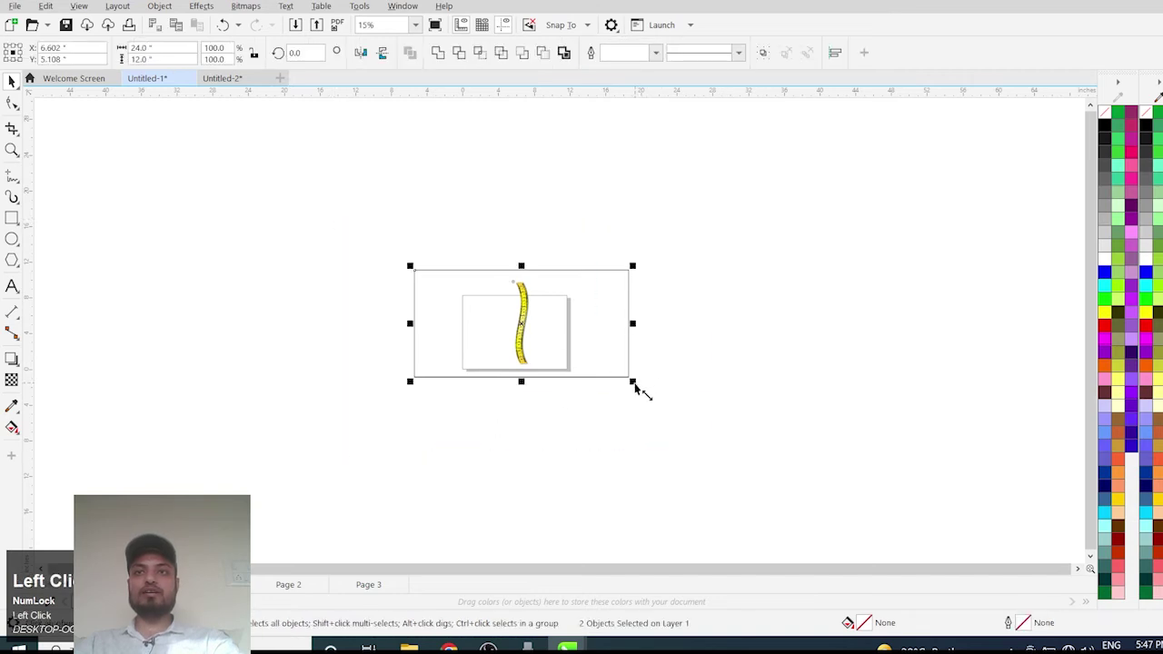
{"action": "left_click_drag", "start_coordinate": [633, 383], "coordinate": [485, 305]}
{"action": "mouse_move", "coordinate": [459, 289]}
{"action": "left_mouse_down"}
{"action": "mouse_move", "coordinate": [491, 318]}
{"action": "mouse_move", "coordinate": [519, 300]}
{"action": "mouse_move", "coordinate": [373, 323]}
{"action": "left_mouse_up"}
{"action": "left_click_drag", "start_coordinate": [452, 289], "coordinate": [517, 329]}
{"action": "scroll", "coordinate": [504, 332], "scroll_direction": "up", "scroll_amount": 4}
{"action": "left_click", "coordinate": [400, 334]}
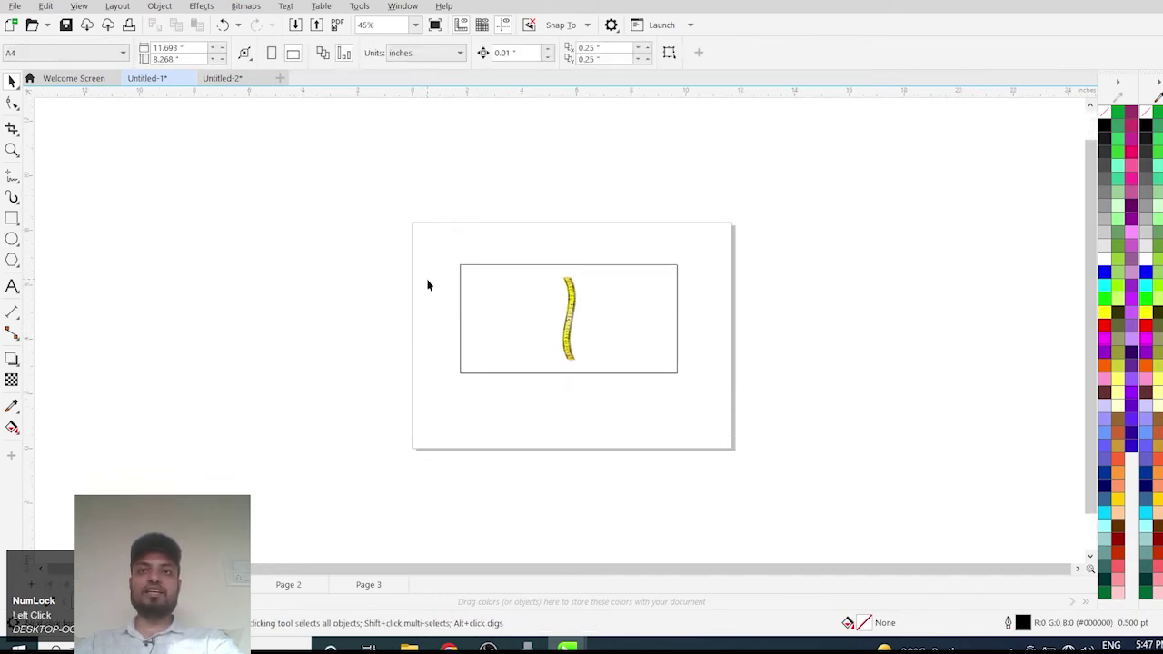
{"action": "left_click_drag", "start_coordinate": [396, 222], "coordinate": [735, 459]}
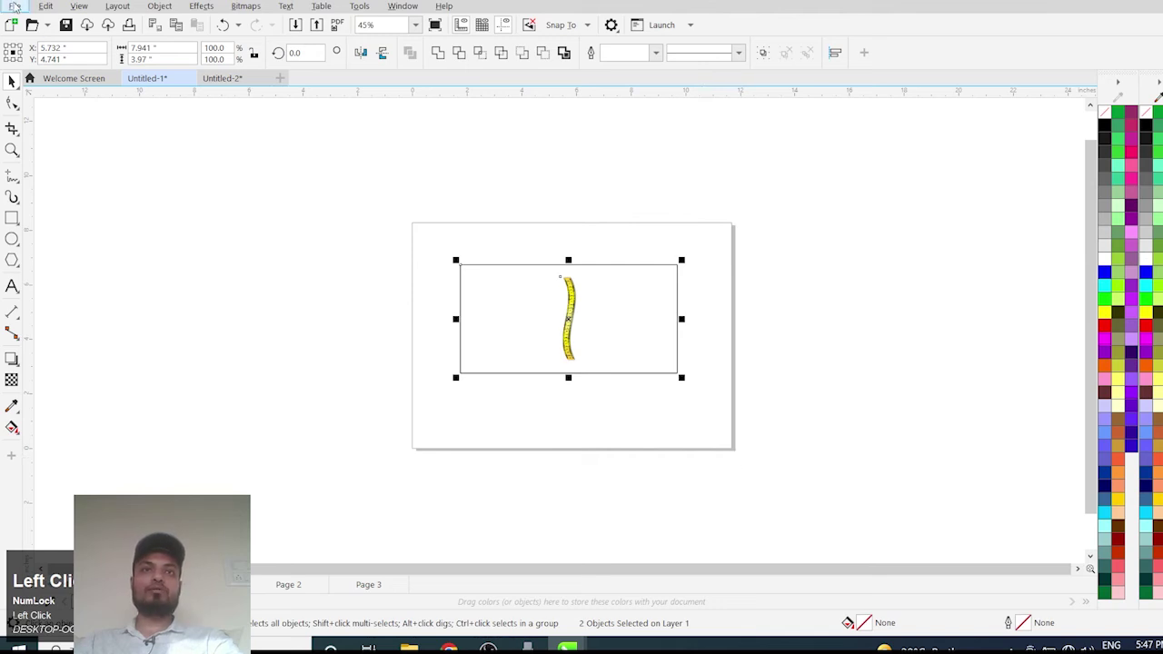
{"action": "left_click", "coordinate": [14, 7]}
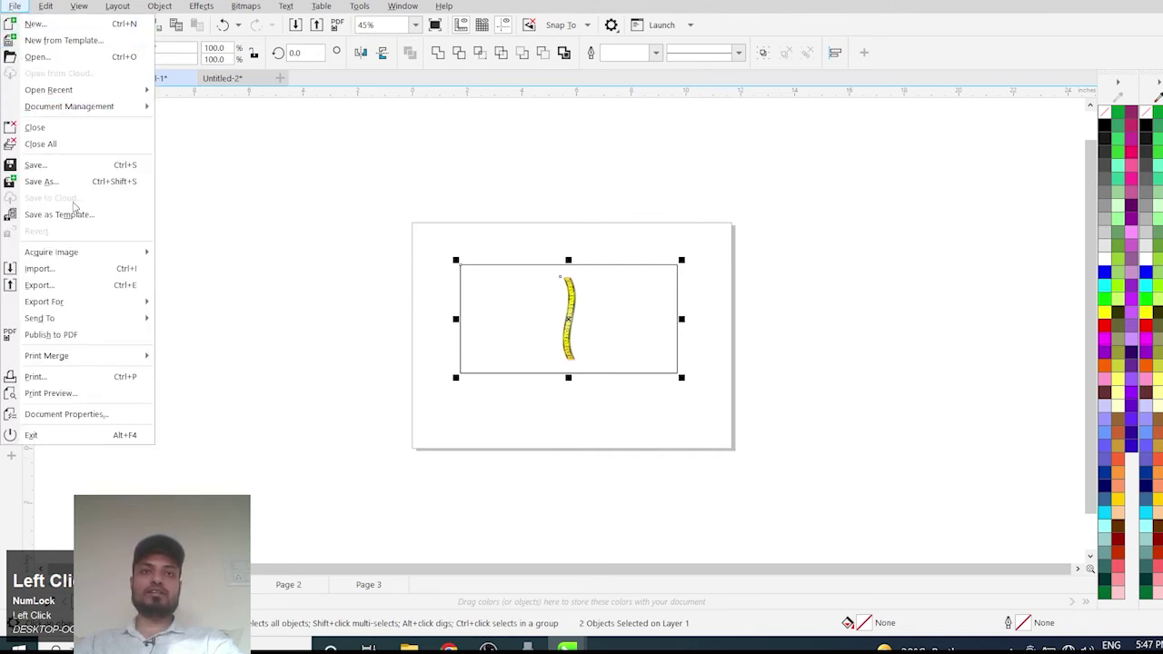
{"action": "mouse_move", "coordinate": [77, 253]}
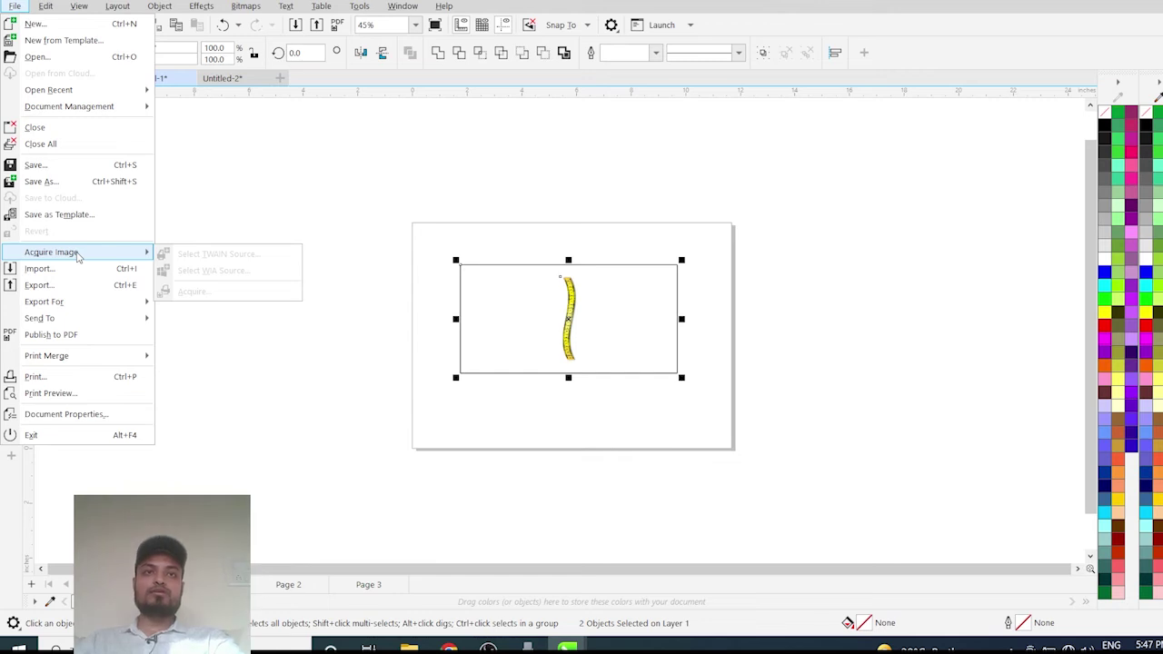
{"action": "left_click", "coordinate": [60, 335]}
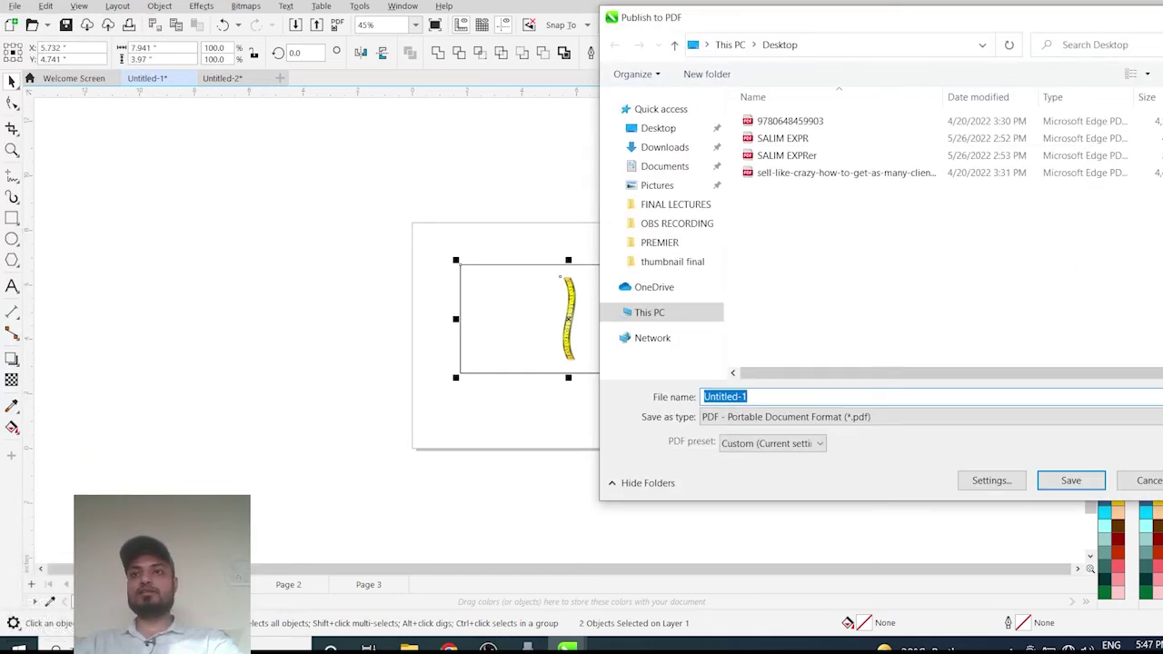
{"action": "left_click", "coordinate": [1162, 17]}
{"action": "left_click", "coordinate": [842, 234]}
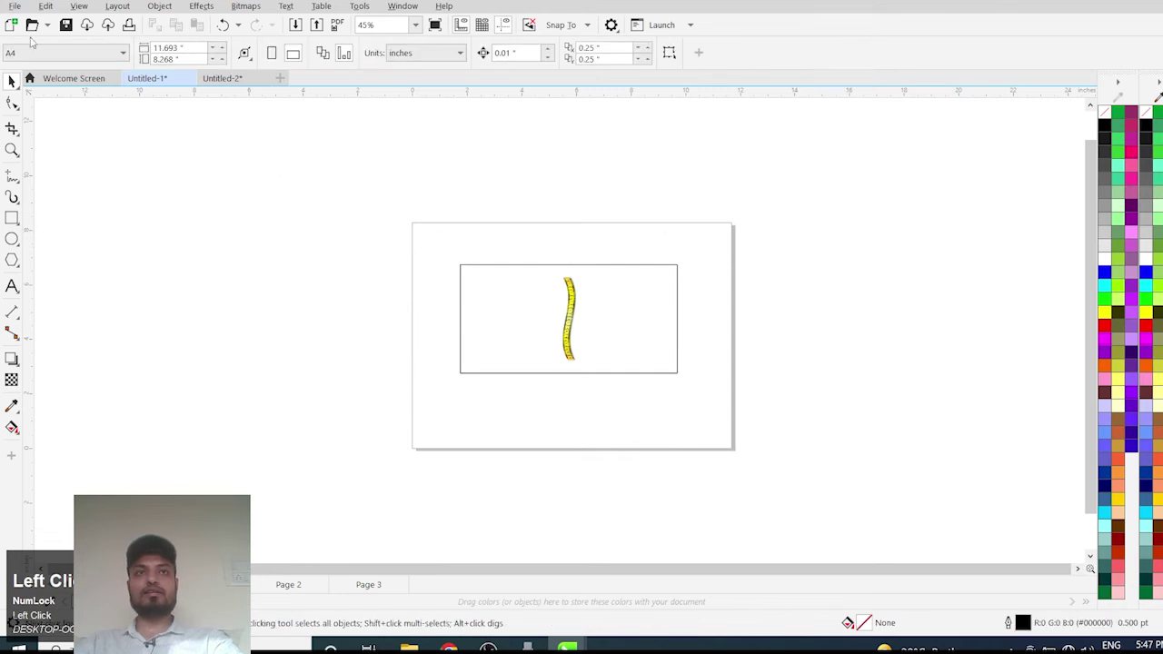
Step: Prepare to publish the document as a PDF on the Desktop and open its PDF settings
{"action": "left_click", "coordinate": [15, 6]}
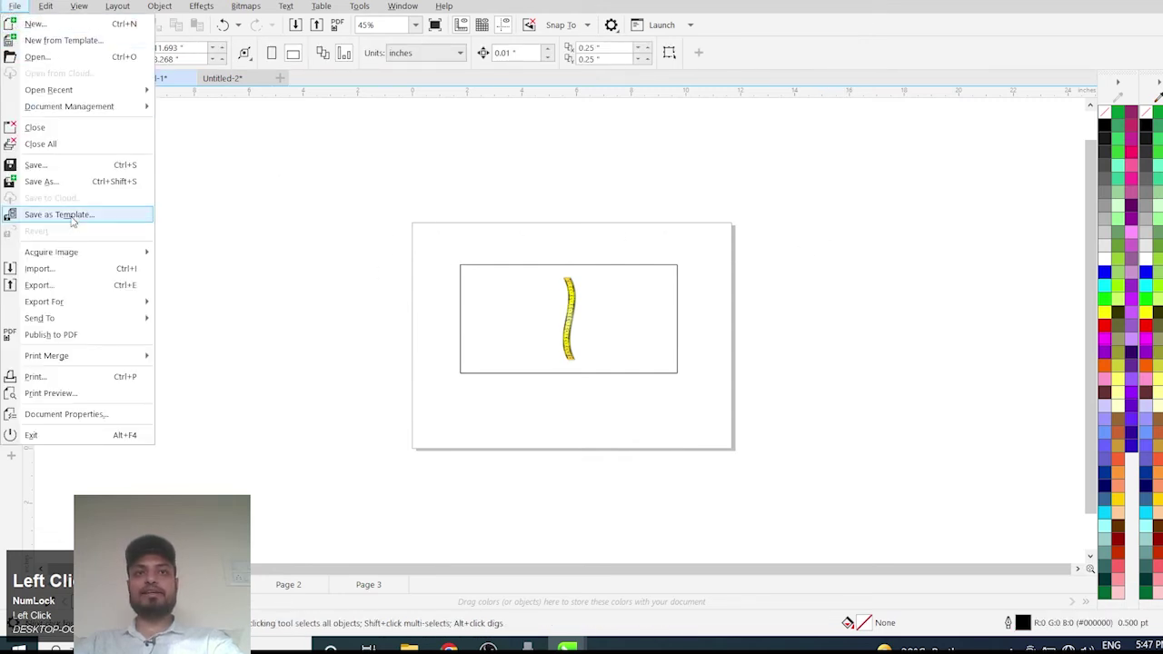
{"action": "left_click", "coordinate": [70, 336]}
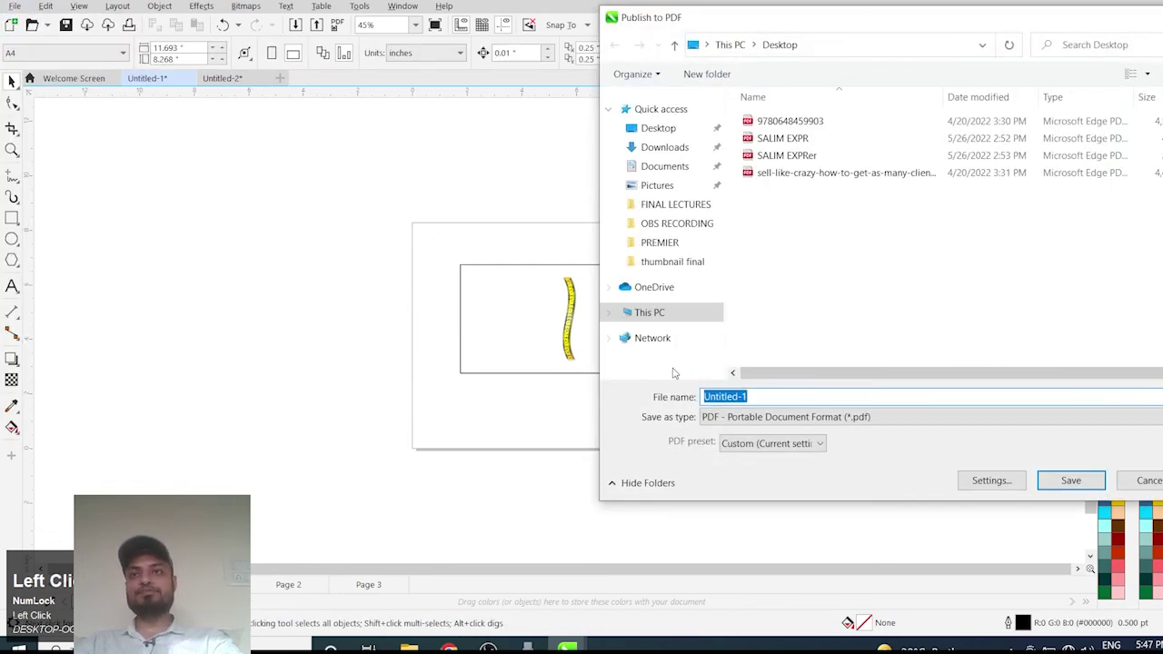
{"action": "left_click", "coordinate": [658, 128]}
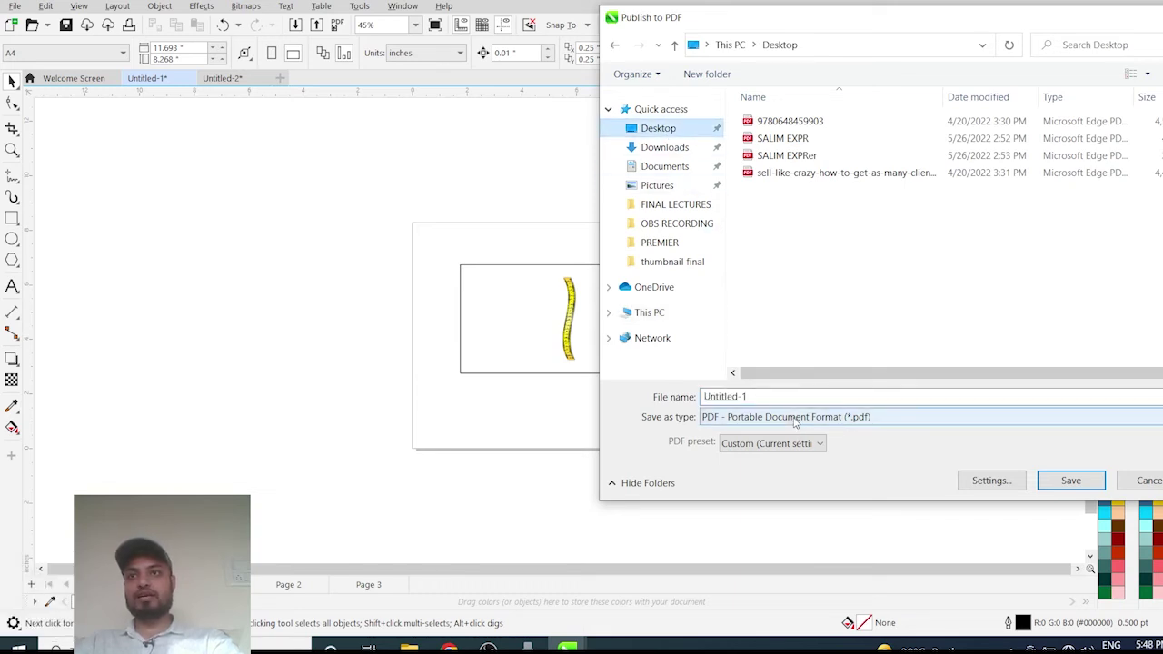
{"action": "left_click", "coordinate": [990, 483]}
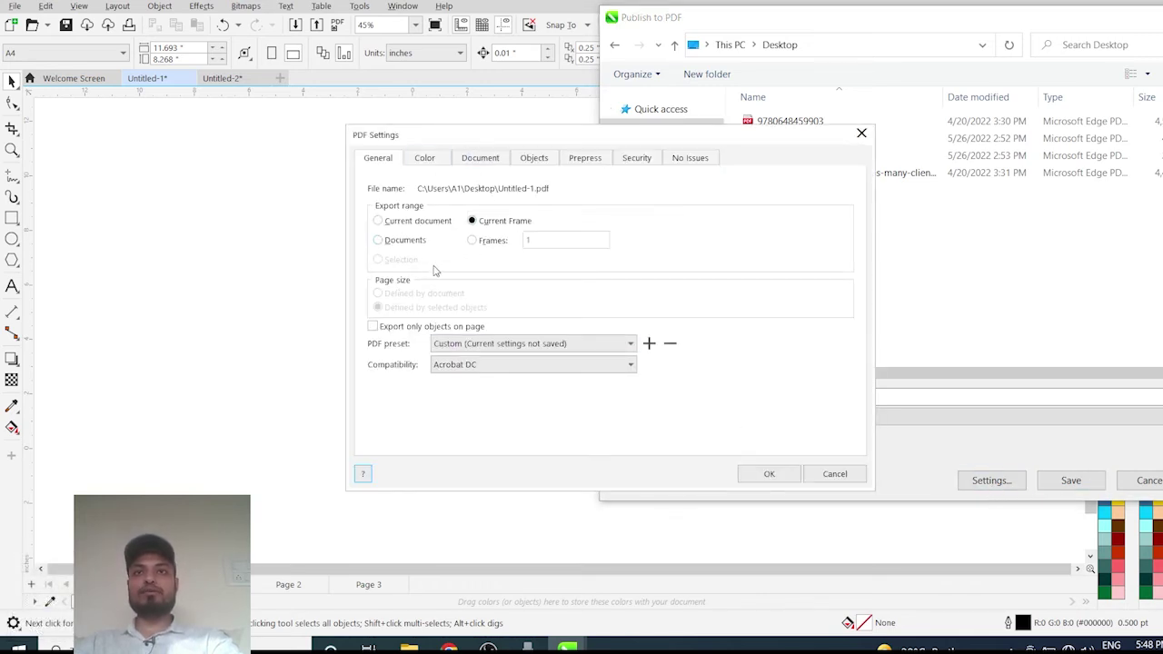
{"action": "left_click_drag", "start_coordinate": [497, 140], "coordinate": [612, 104]}
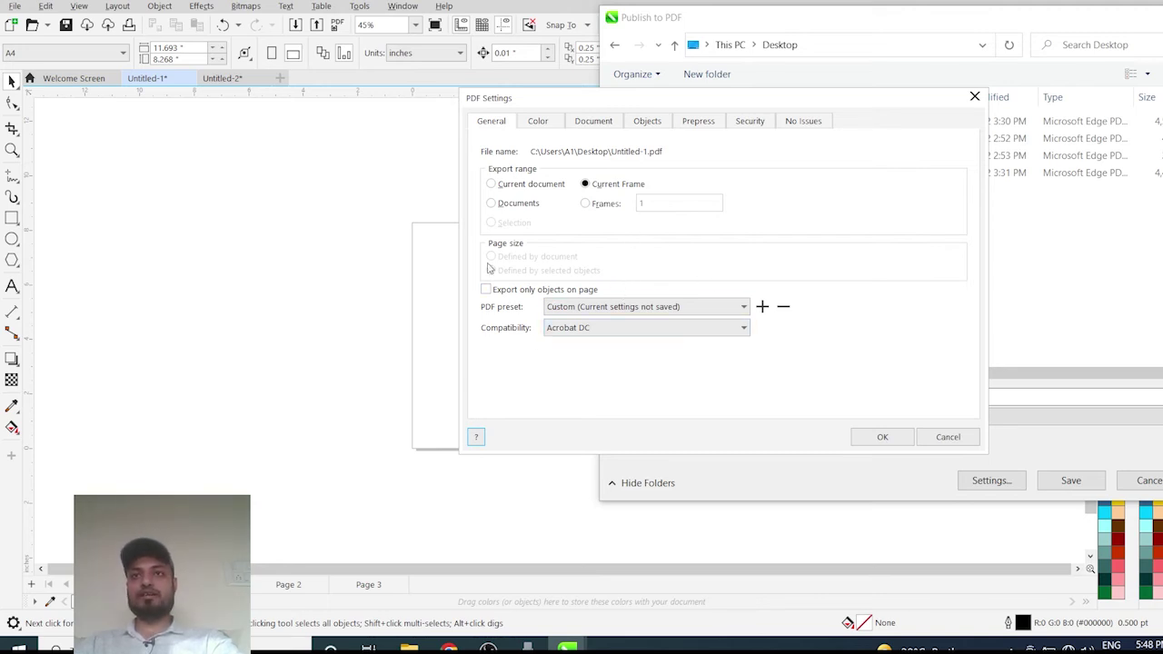
Step: Examine the PDF color, document, objects, prepress, security and issues settings, accept them, and leave without publishing
{"action": "left_click", "coordinate": [534, 124]}
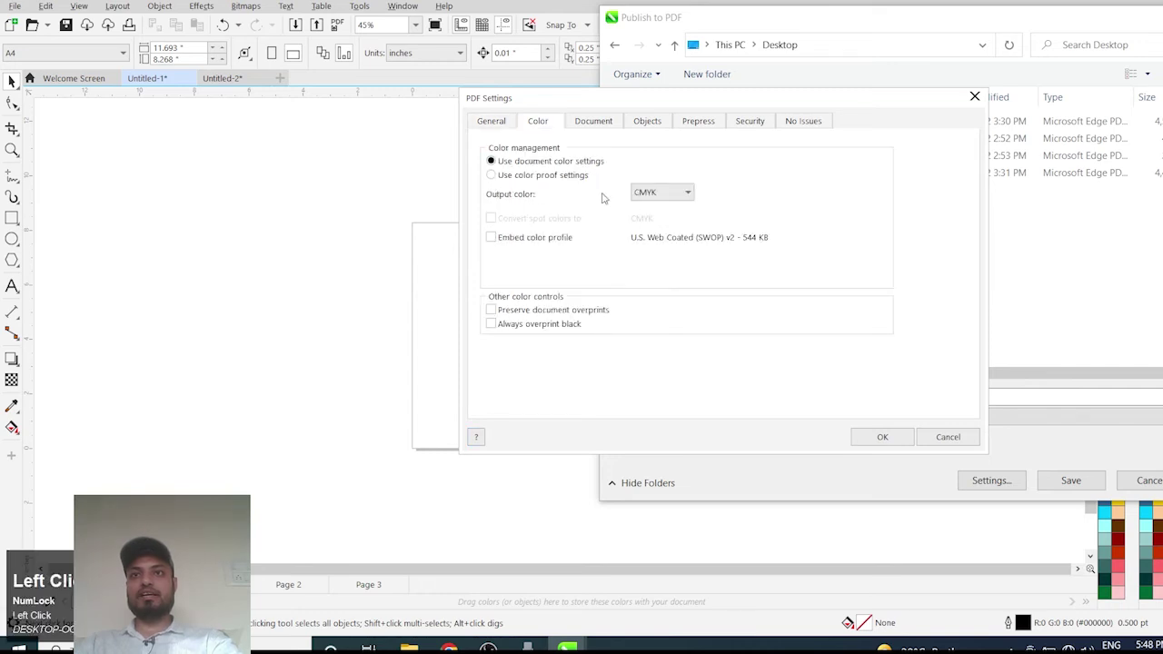
{"action": "left_click", "coordinate": [653, 198]}
{"action": "left_click", "coordinate": [653, 202]}
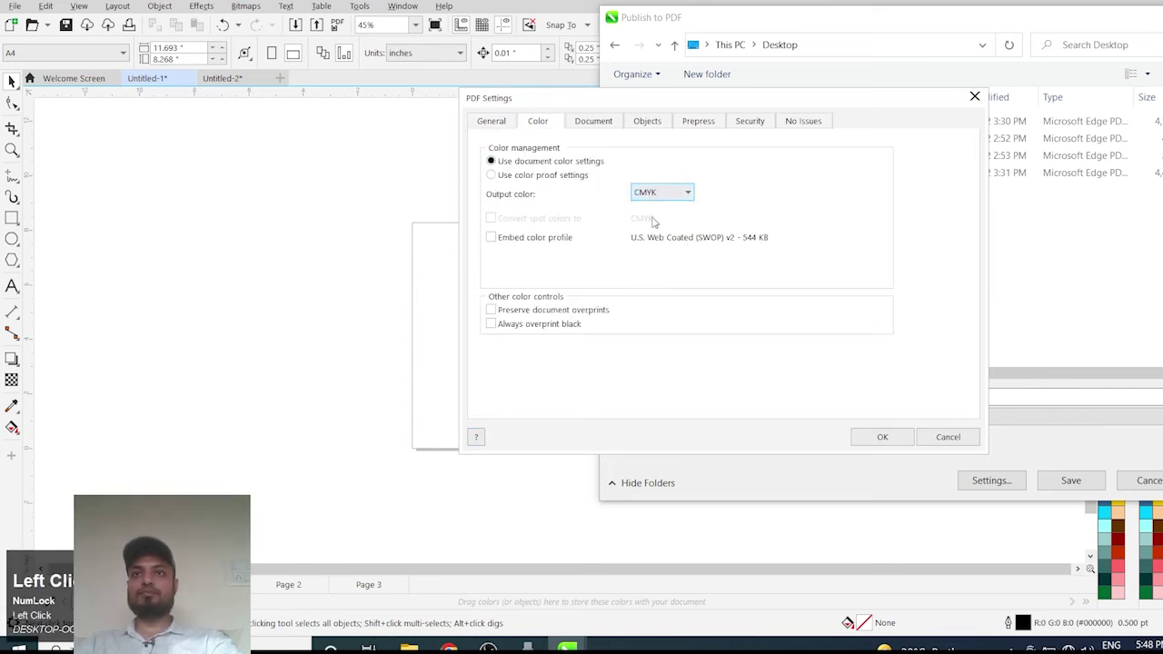
{"action": "left_click", "coordinate": [593, 122]}
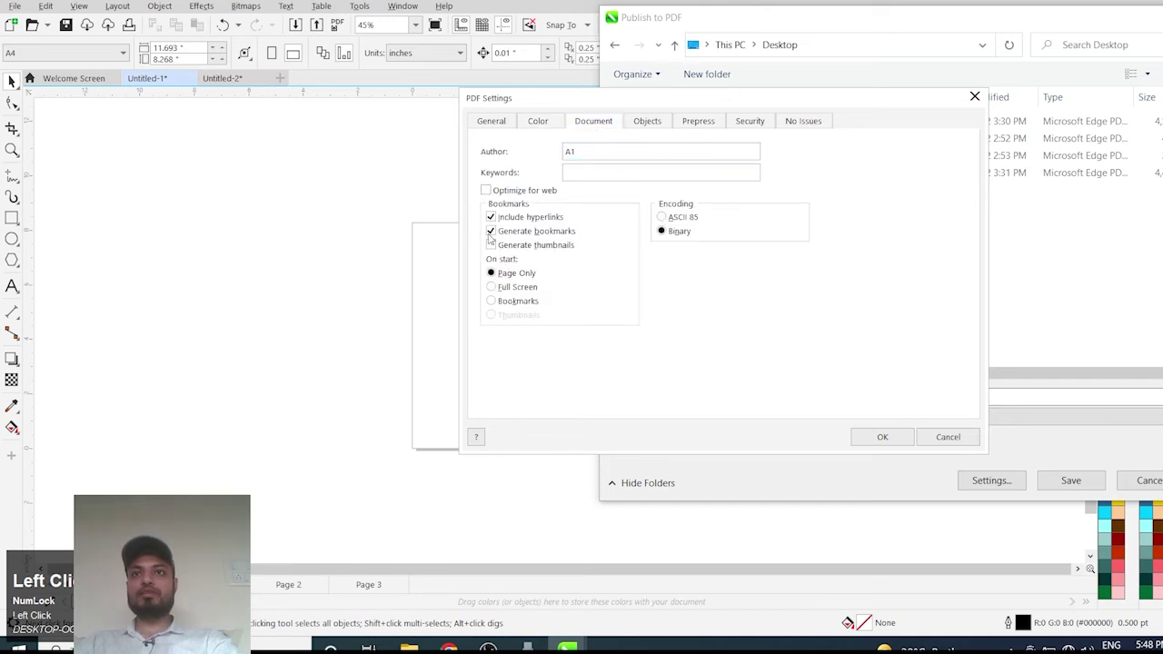
{"action": "left_click", "coordinate": [640, 127]}
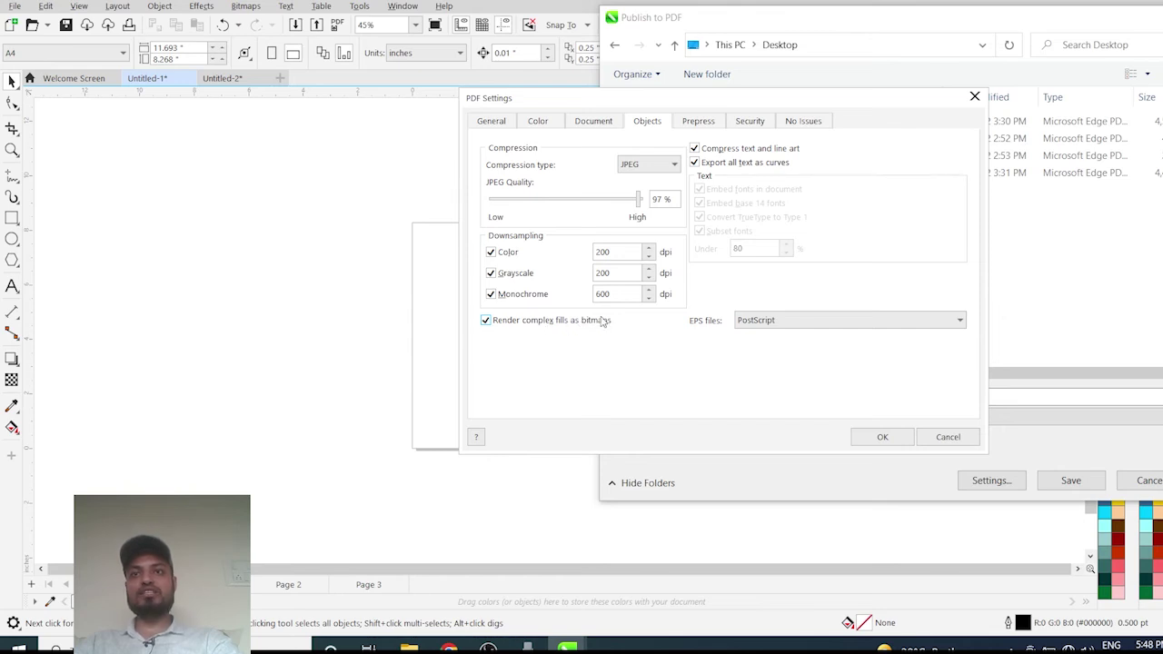
{"action": "left_click", "coordinate": [711, 126]}
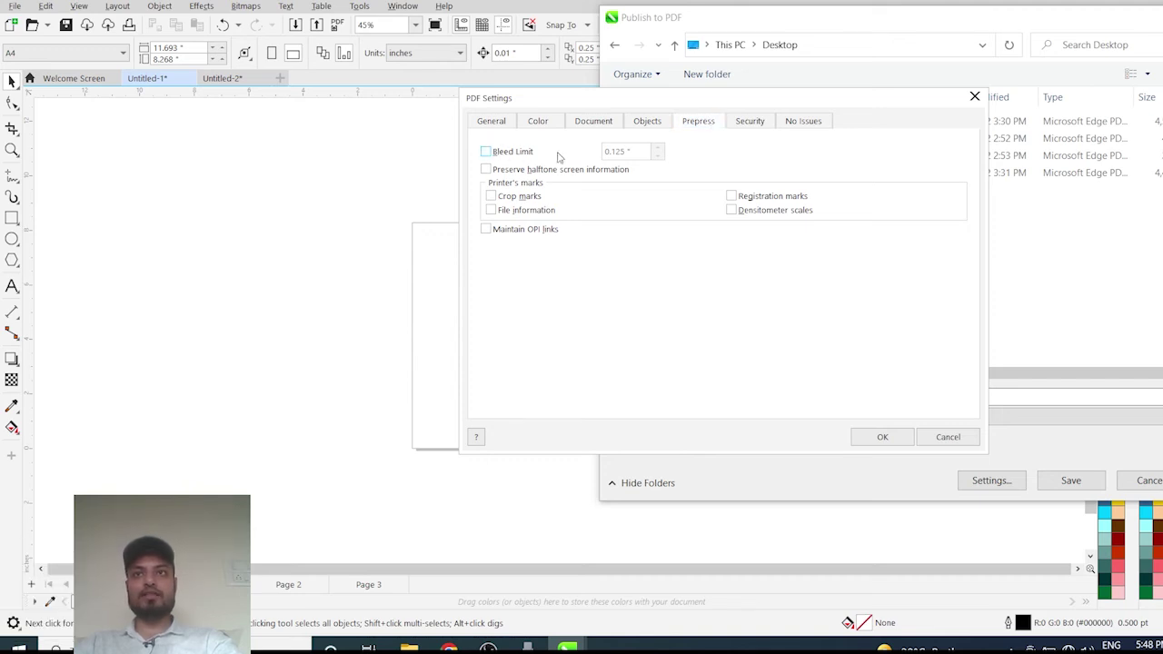
{"action": "left_click", "coordinate": [748, 122]}
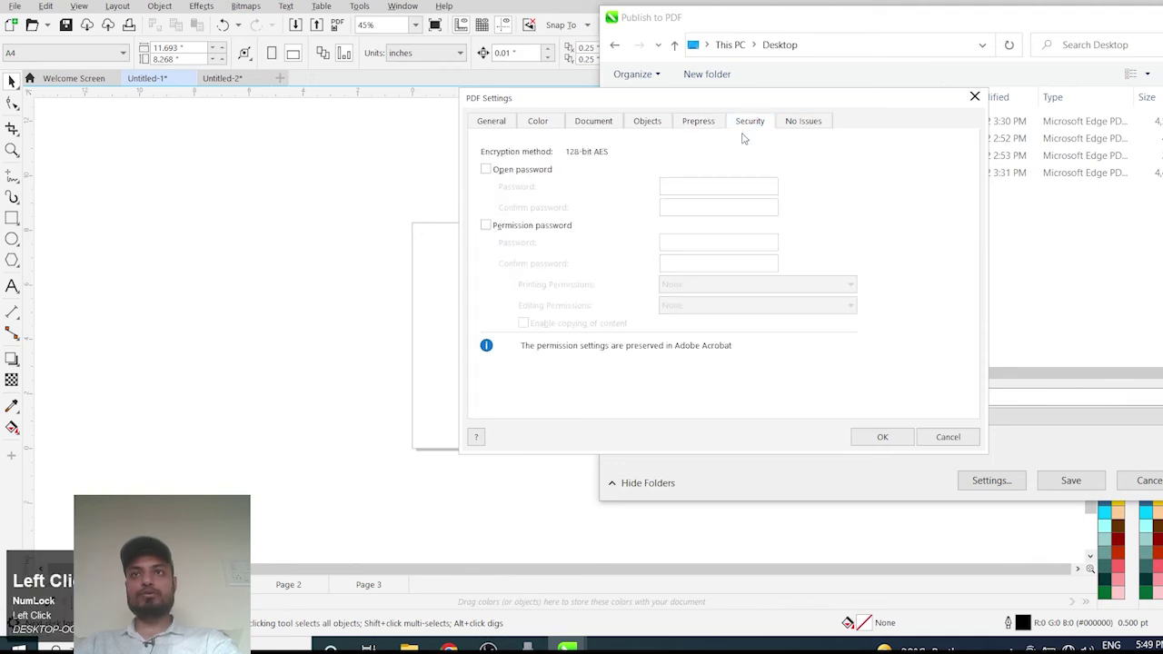
{"action": "left_click", "coordinate": [798, 124]}
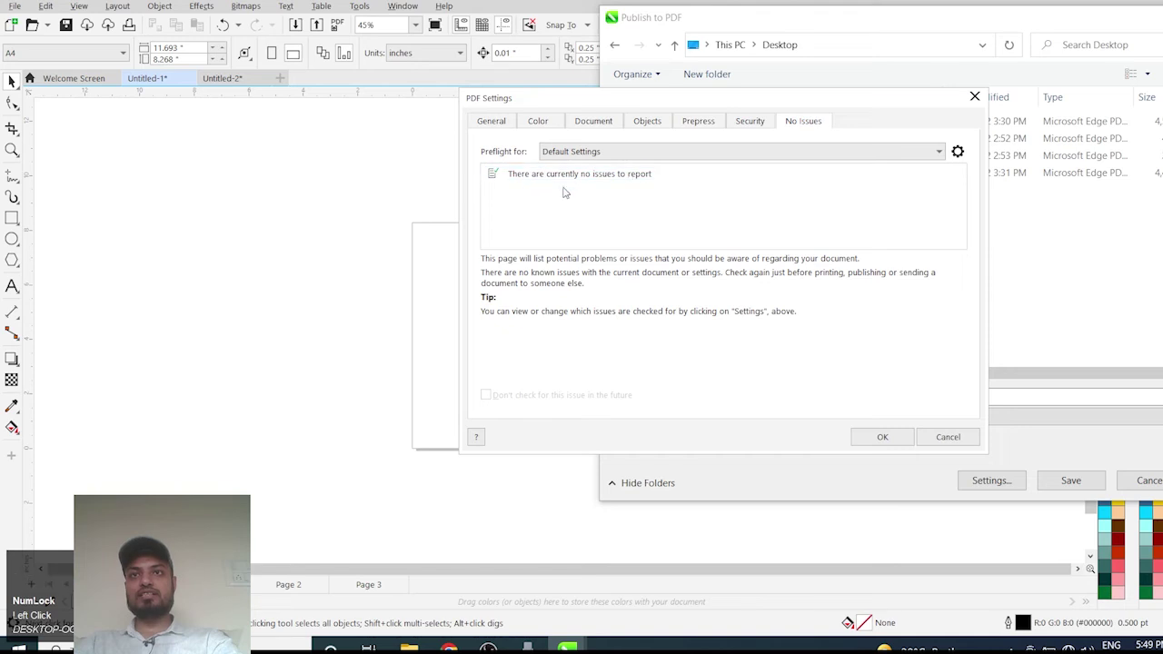
{"action": "left_click", "coordinate": [880, 435]}
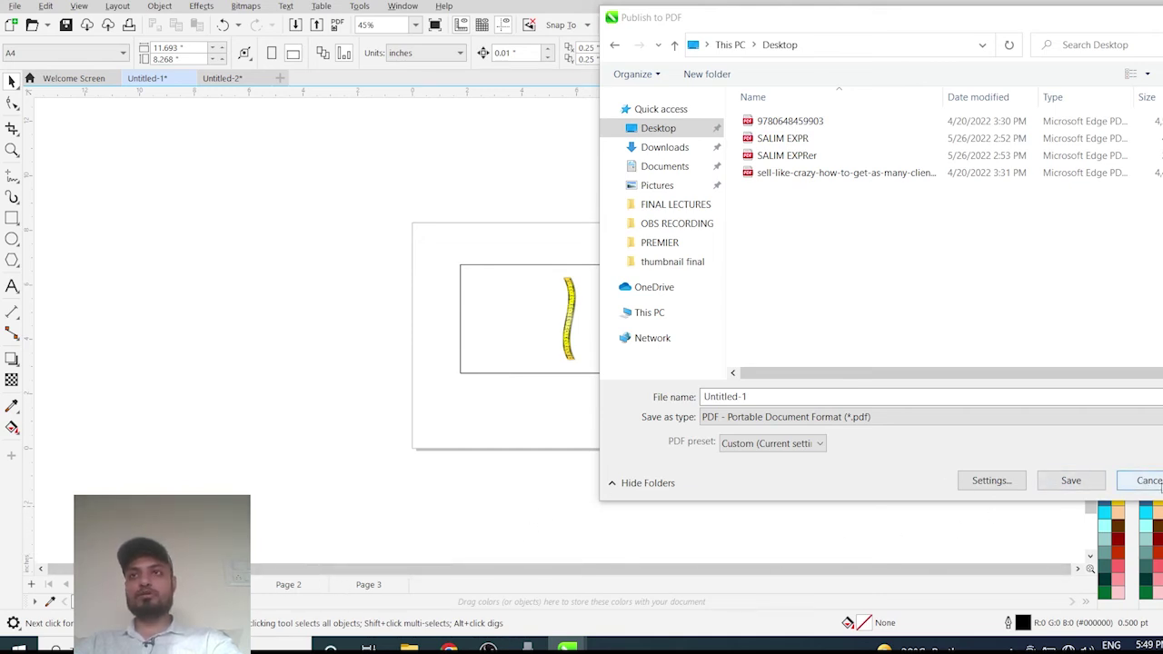
{"action": "left_click", "coordinate": [1149, 481]}
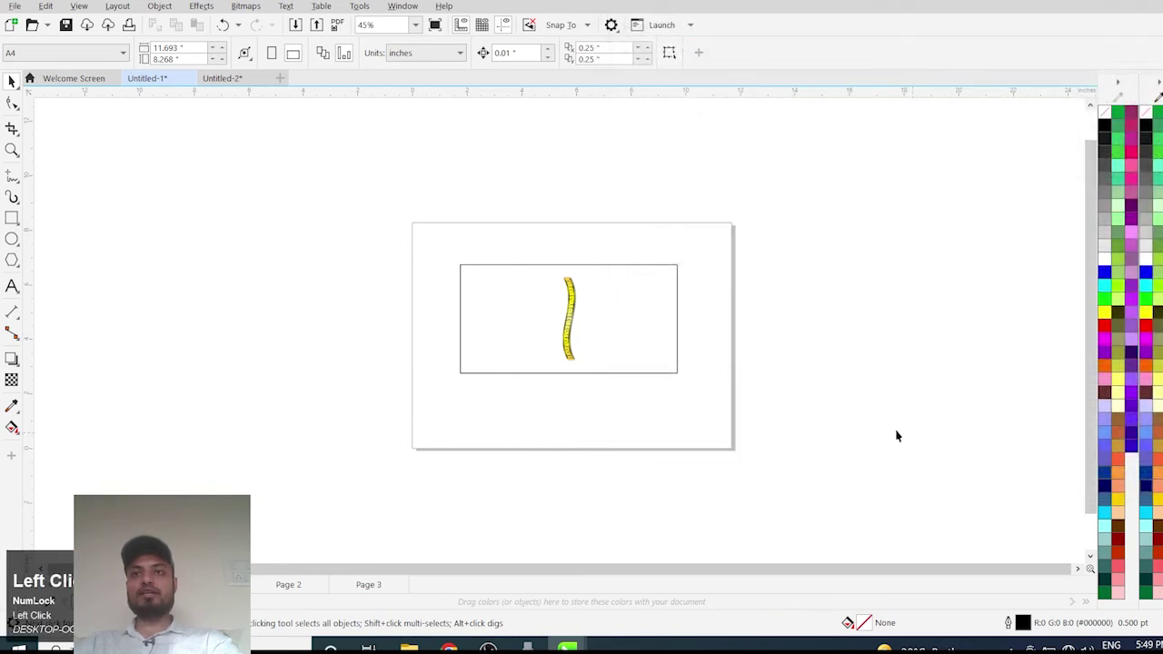
Step: With nothing selected, reopen the settings for publishing to PDF and try the Prepress and Web presets
{"action": "left_click_drag", "start_coordinate": [739, 451], "coordinate": [740, 452]}
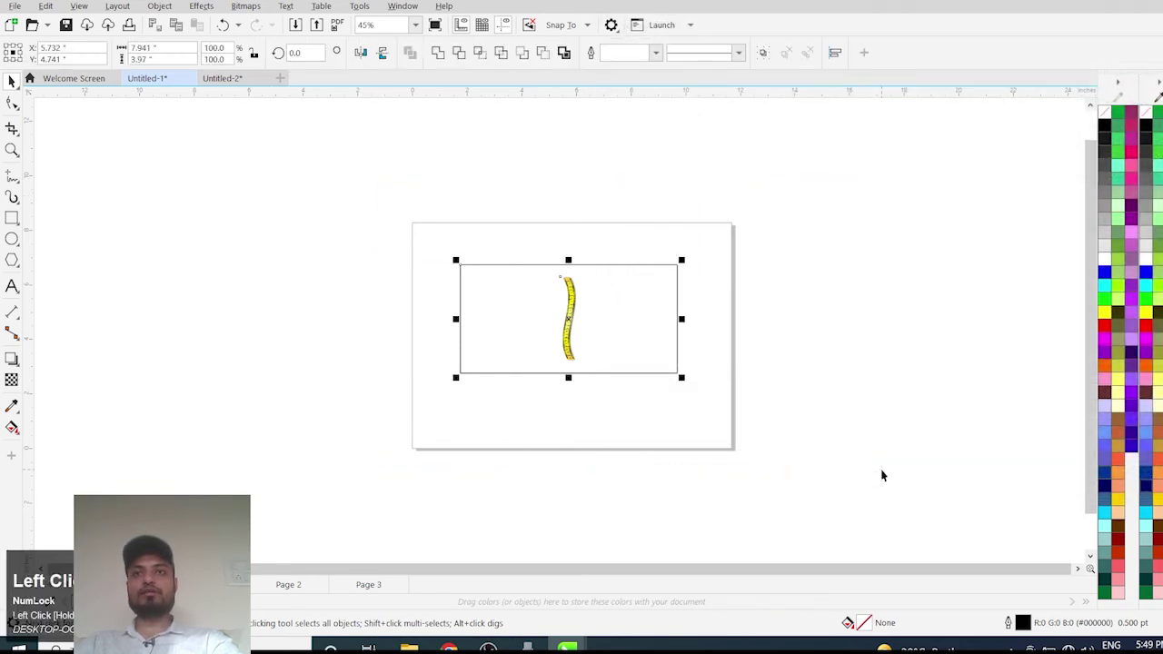
{"action": "left_click", "coordinate": [392, 330]}
{"action": "left_click", "coordinate": [14, 7]}
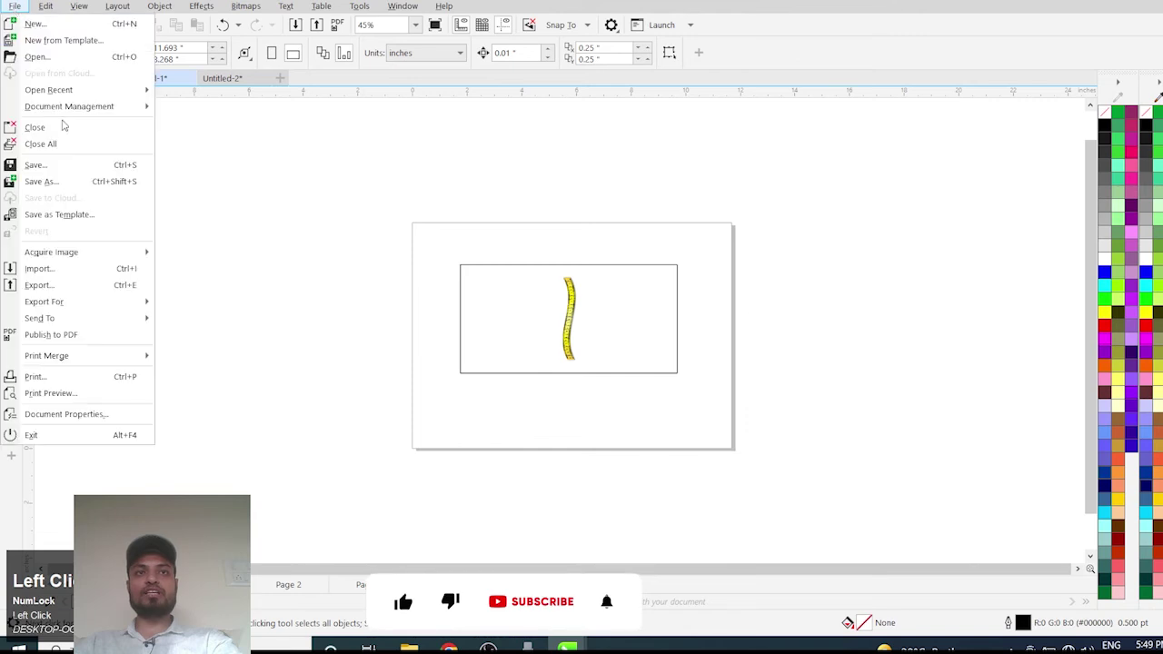
{"action": "left_click", "coordinate": [51, 335]}
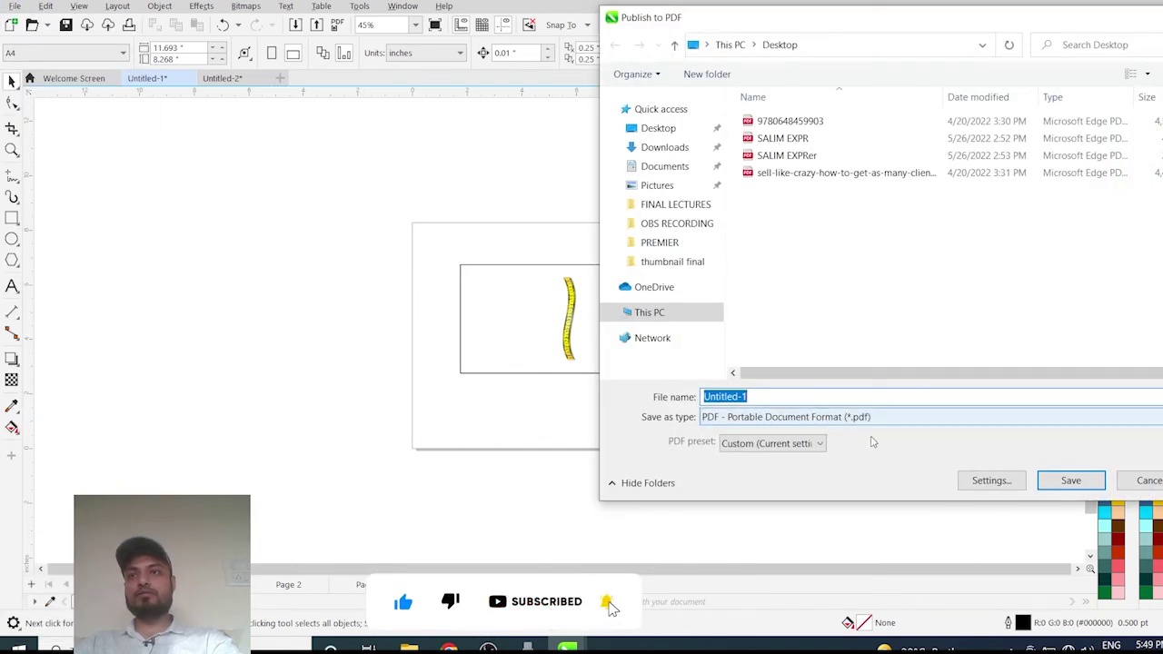
{"action": "left_click", "coordinate": [977, 486]}
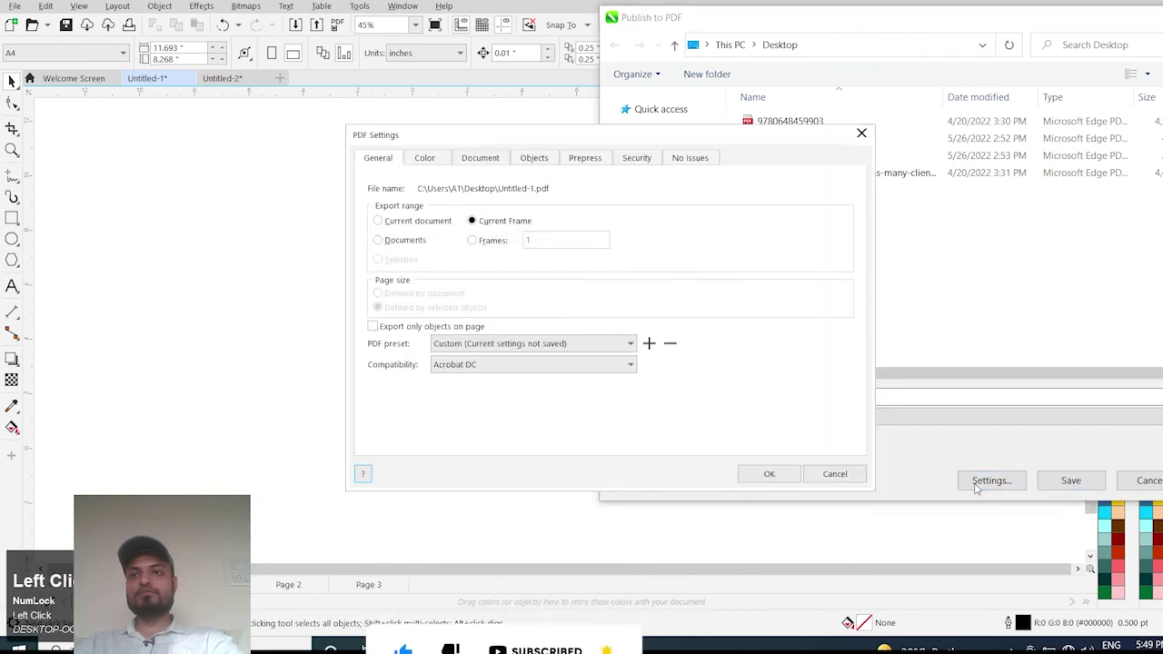
{"action": "left_click", "coordinate": [565, 349]}
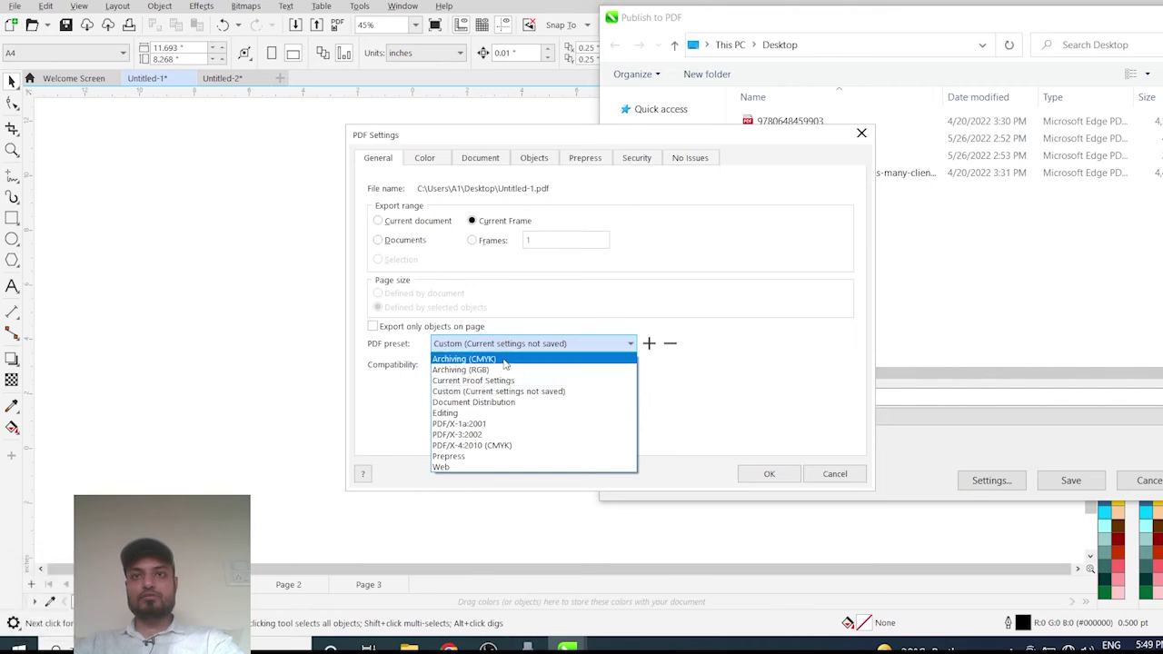
{"action": "left_click", "coordinate": [449, 456]}
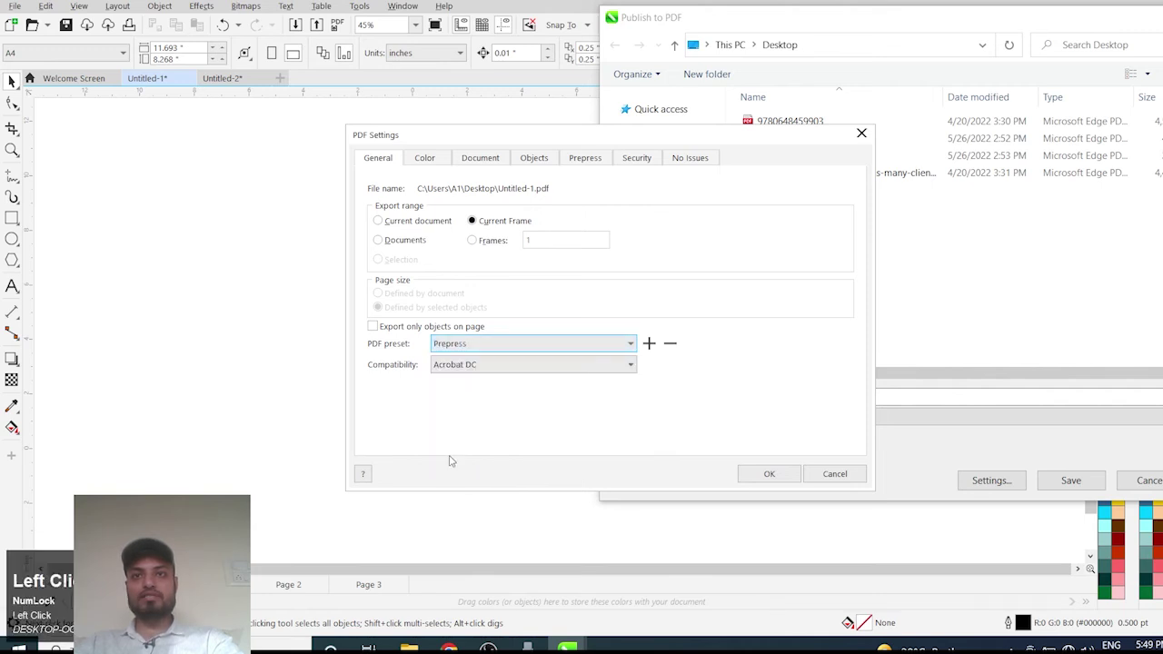
{"action": "left_click", "coordinate": [464, 350]}
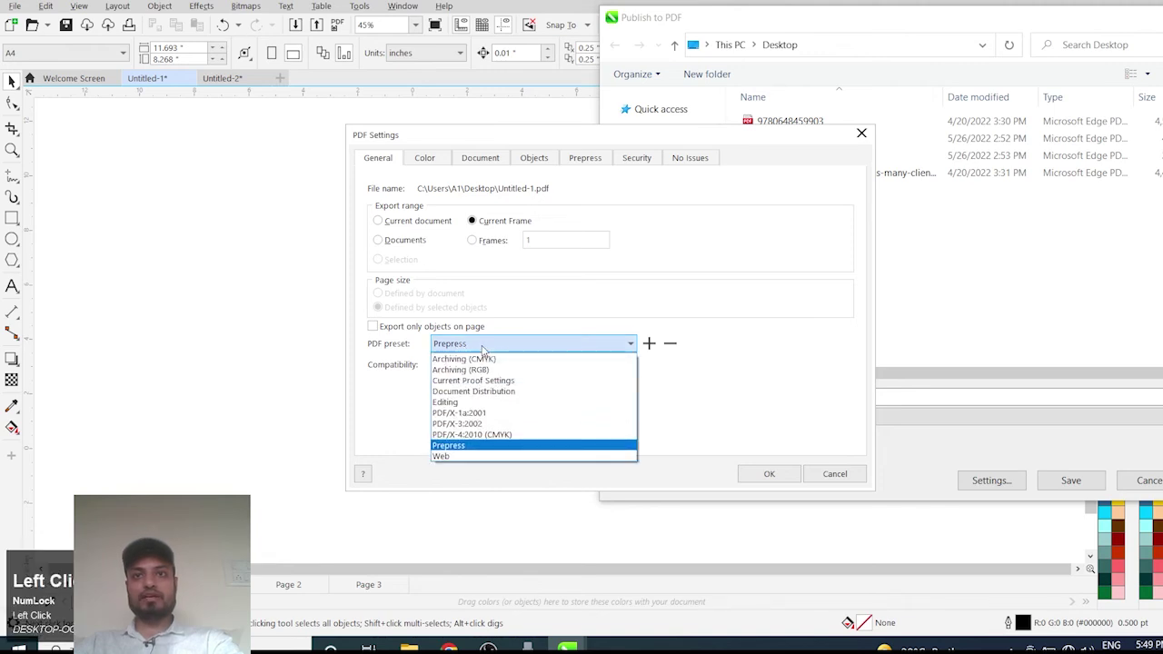
{"action": "left_click", "coordinate": [448, 457]}
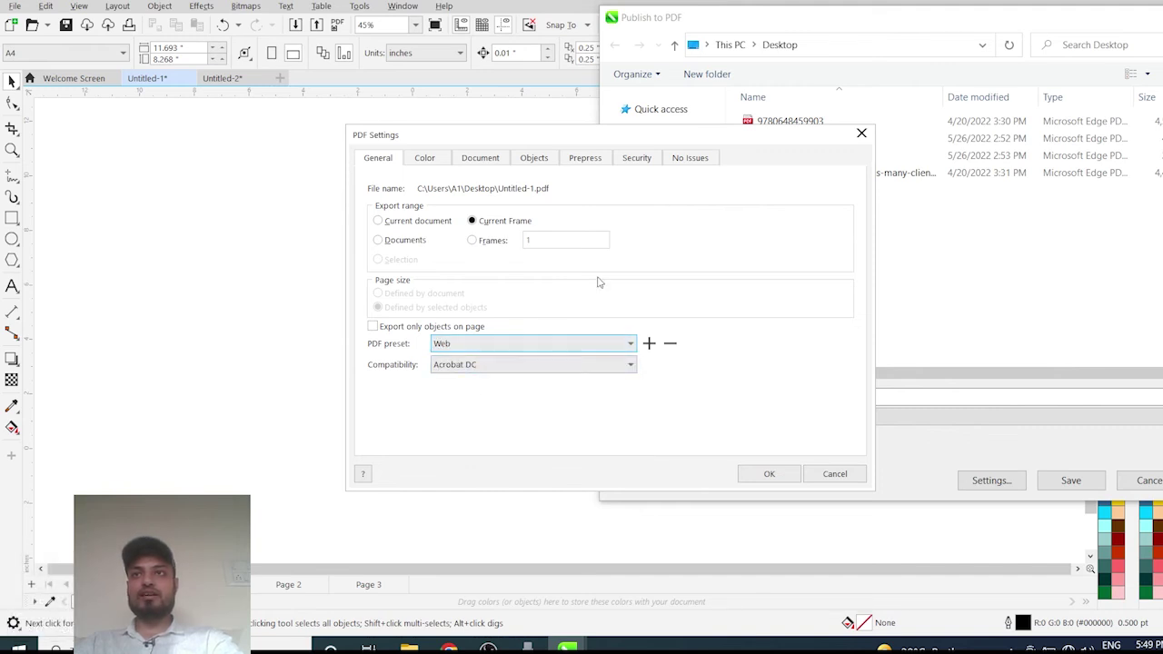
Step: Examine the Web preset's color, document and objects settings, and close the PDF settings and publishing dialog without saving
{"action": "left_click", "coordinate": [430, 162]}
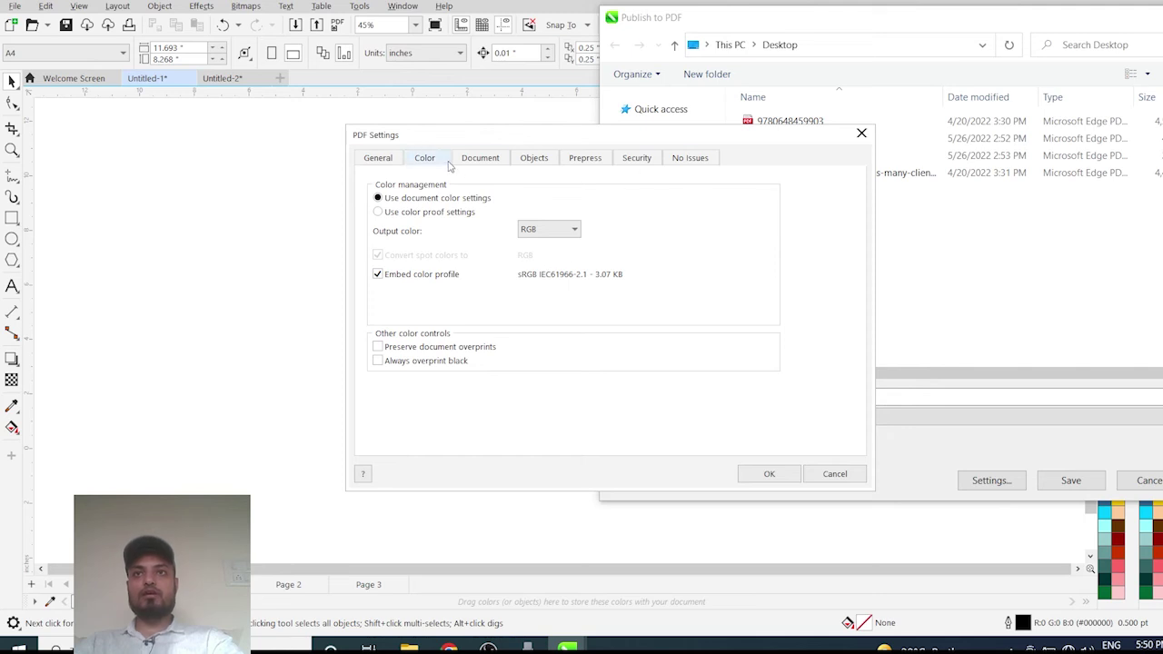
{"action": "left_click", "coordinate": [500, 160]}
{"action": "left_click", "coordinate": [527, 159]}
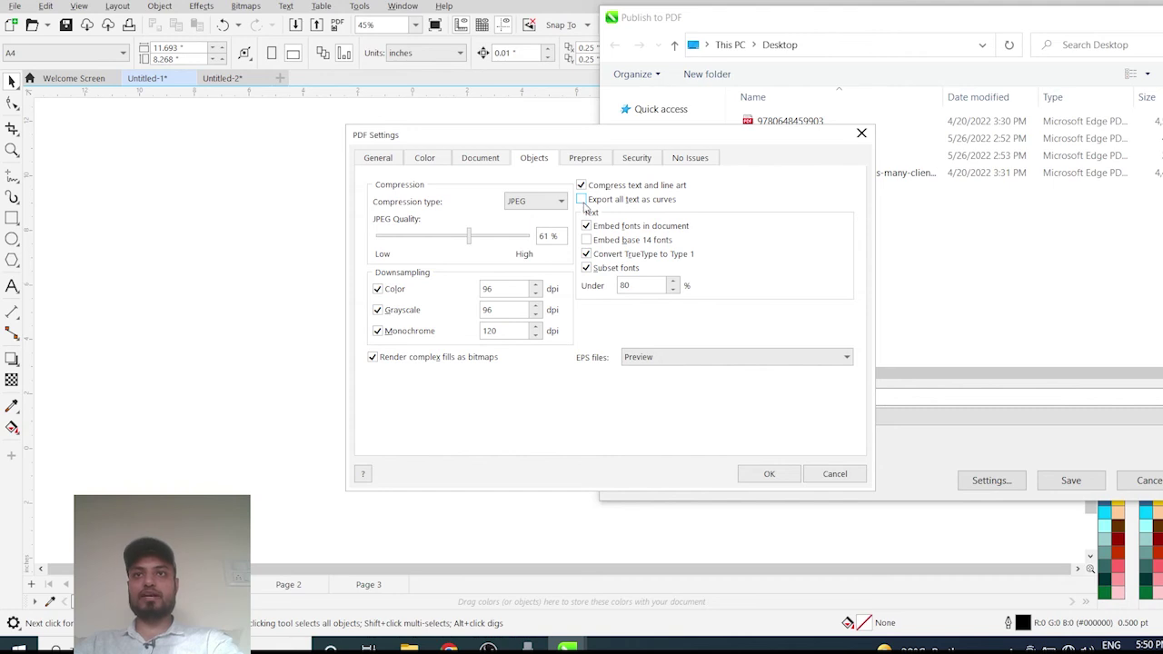
{"action": "left_click", "coordinate": [861, 133]}
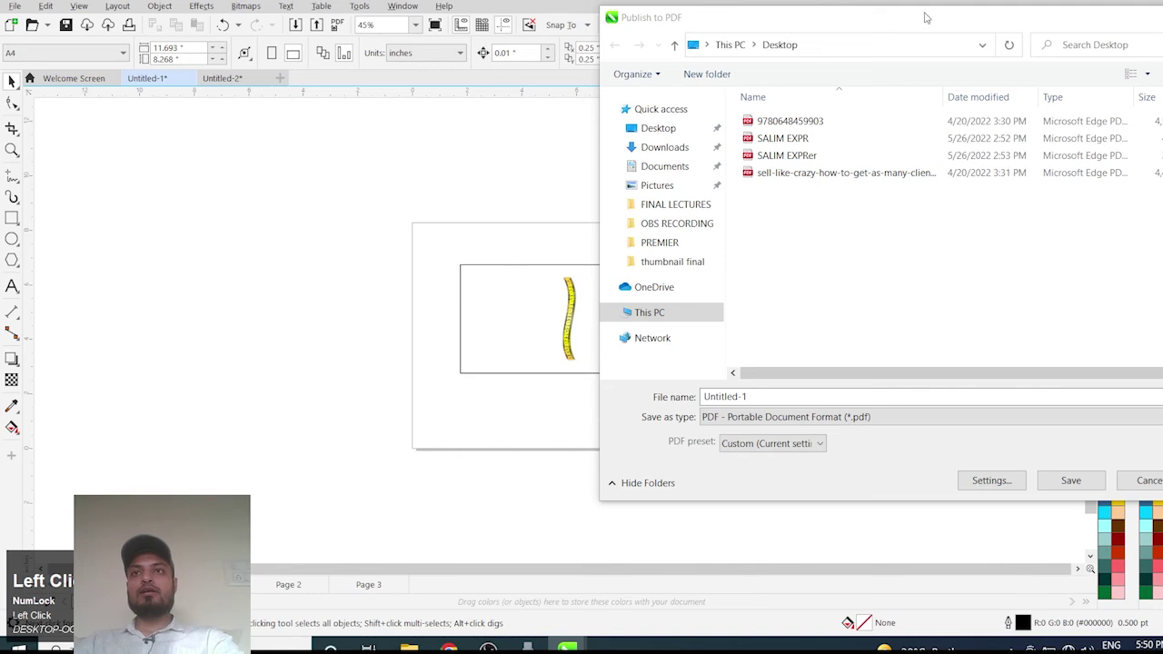
{"action": "left_click_drag", "start_coordinate": [919, 22], "coordinate": [699, 86]}
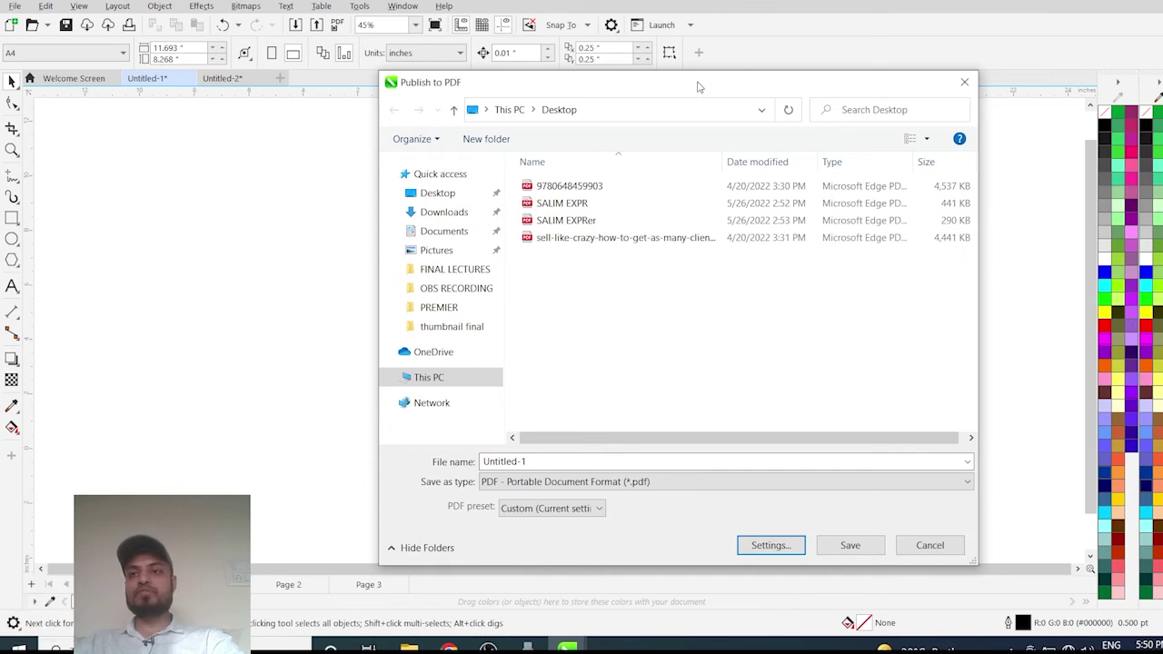
{"action": "left_click", "coordinate": [964, 82]}
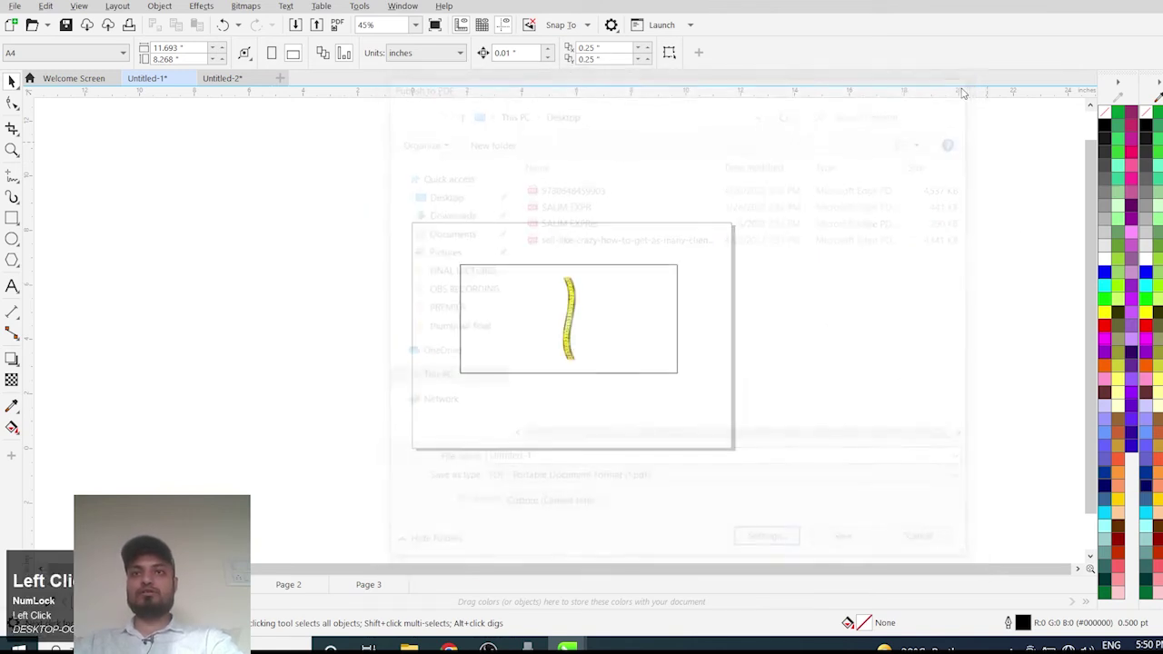
{"action": "left_click", "coordinate": [14, 7]}
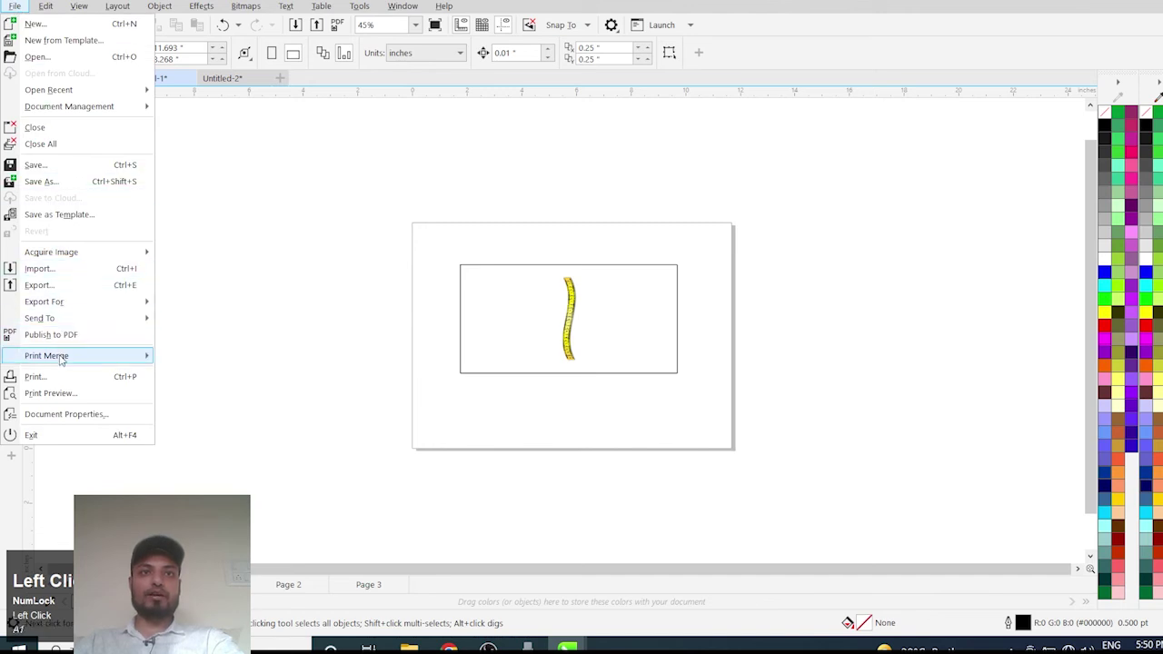
{"action": "mouse_move", "coordinate": [62, 358]}
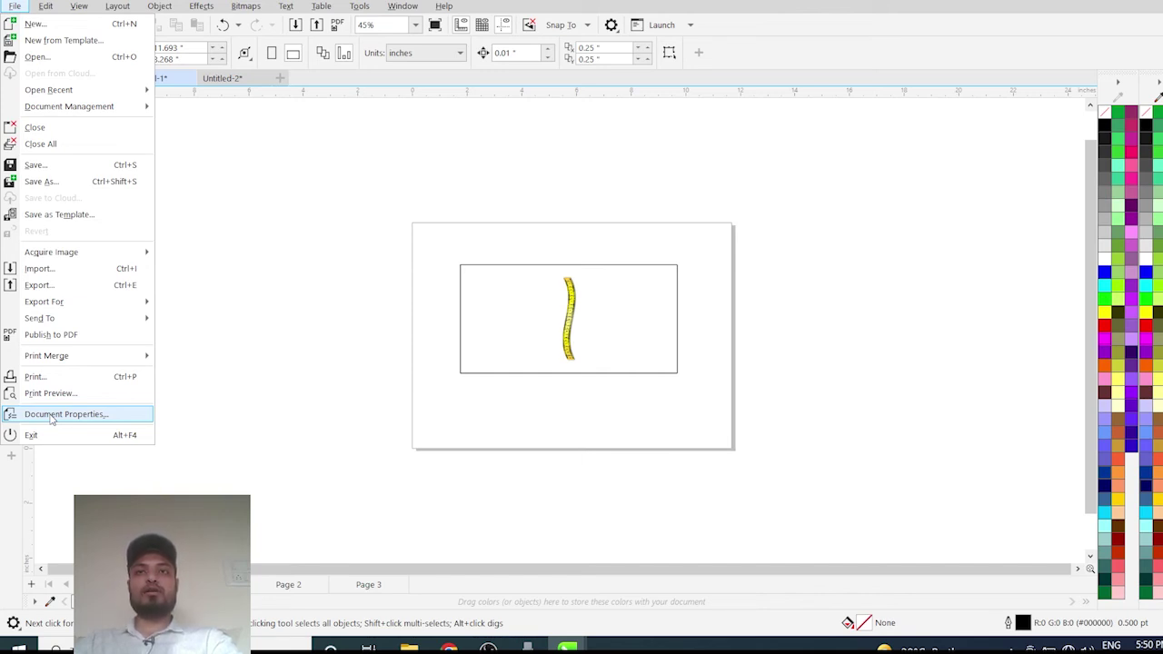
{"action": "left_click", "coordinate": [342, 350]}
{"action": "scroll", "coordinate": [577, 300], "scroll_direction": "up", "scroll_amount": 4}
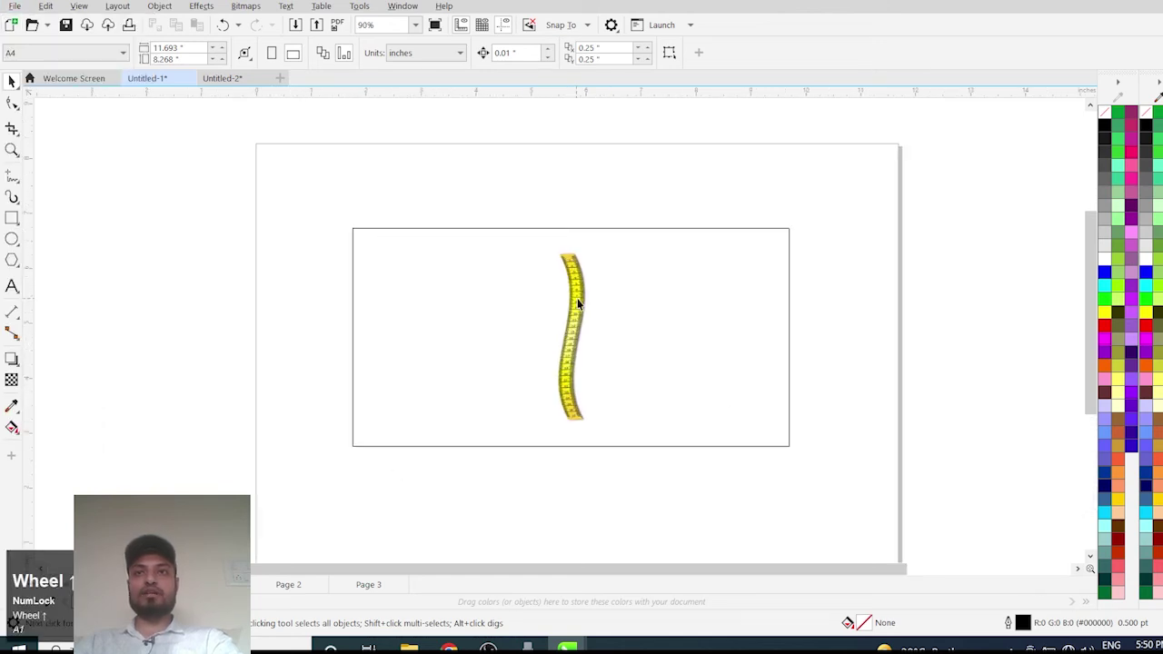
Step: Convert the measuring tape bitmap to the CMYK color mode and leave it deselected
{"action": "left_click", "coordinate": [579, 296]}
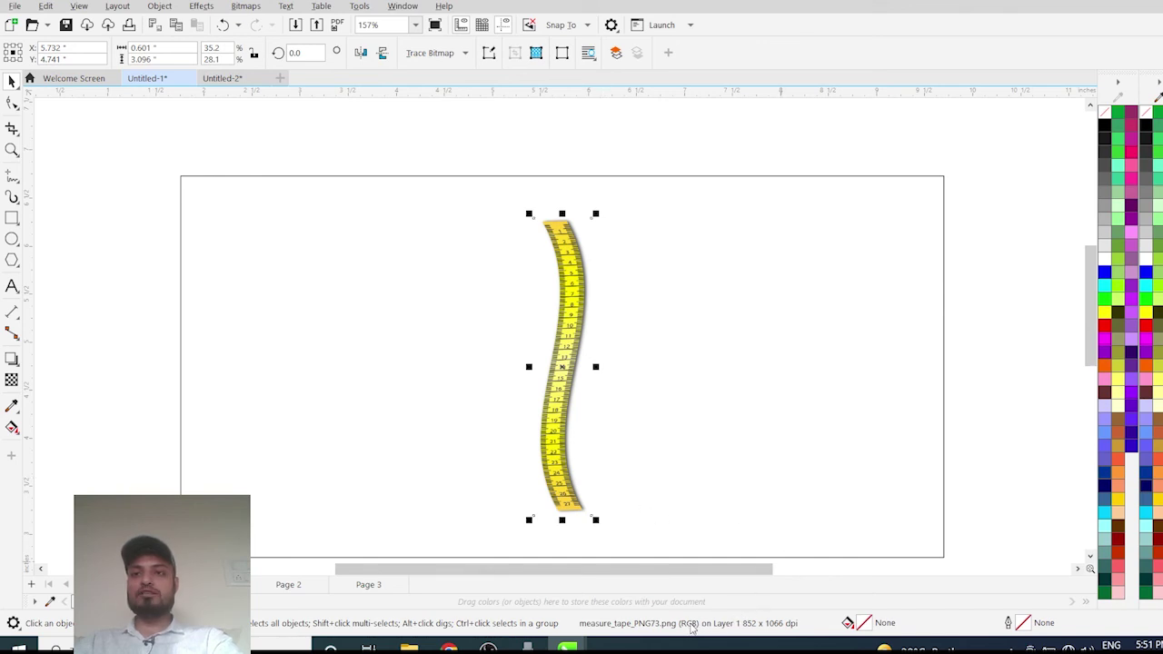
{"action": "left_click", "coordinate": [259, 7]}
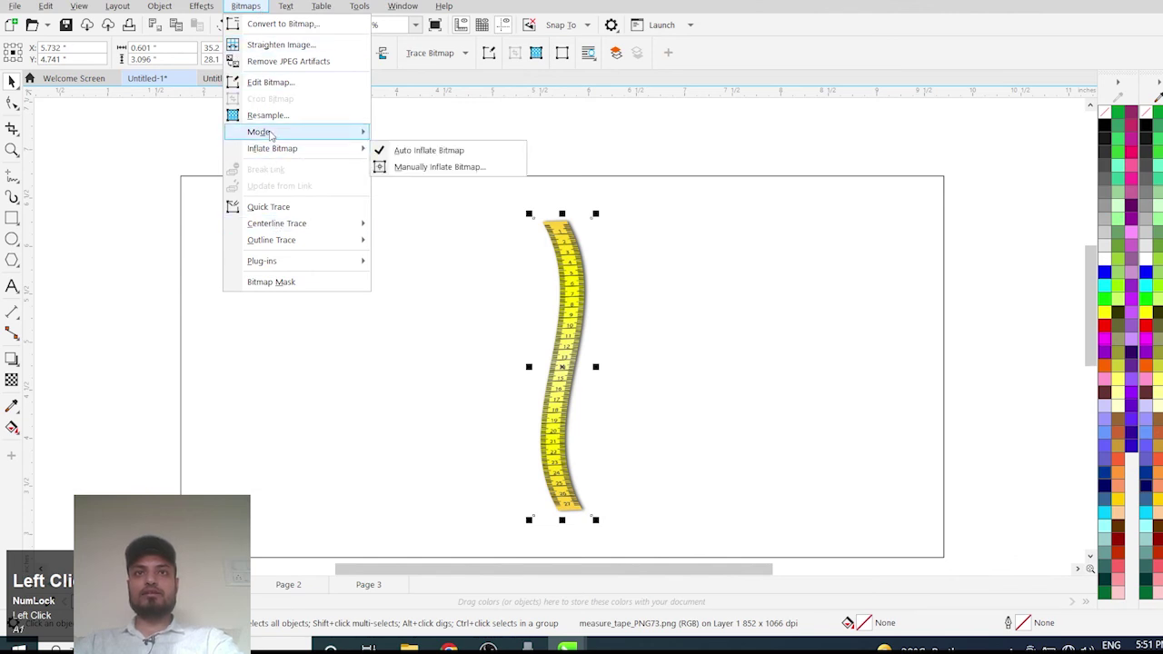
{"action": "mouse_move", "coordinate": [270, 135]}
{"action": "left_click", "coordinate": [417, 234]}
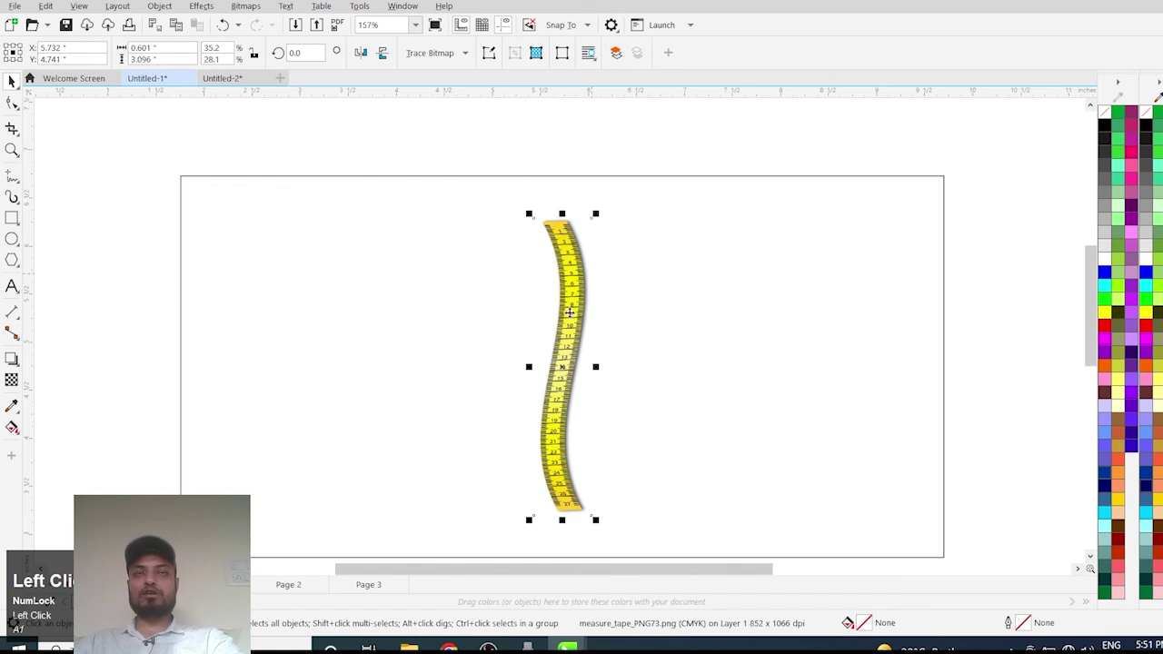
{"action": "left_click", "coordinate": [15, 7]}
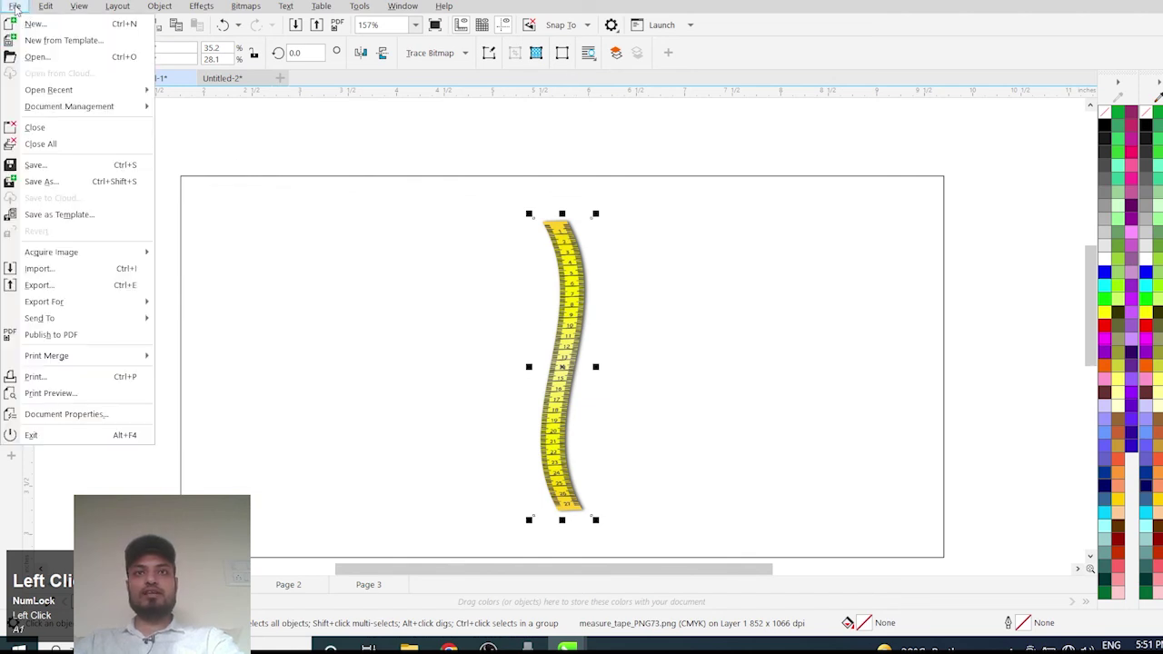
{"action": "left_click", "coordinate": [373, 150]}
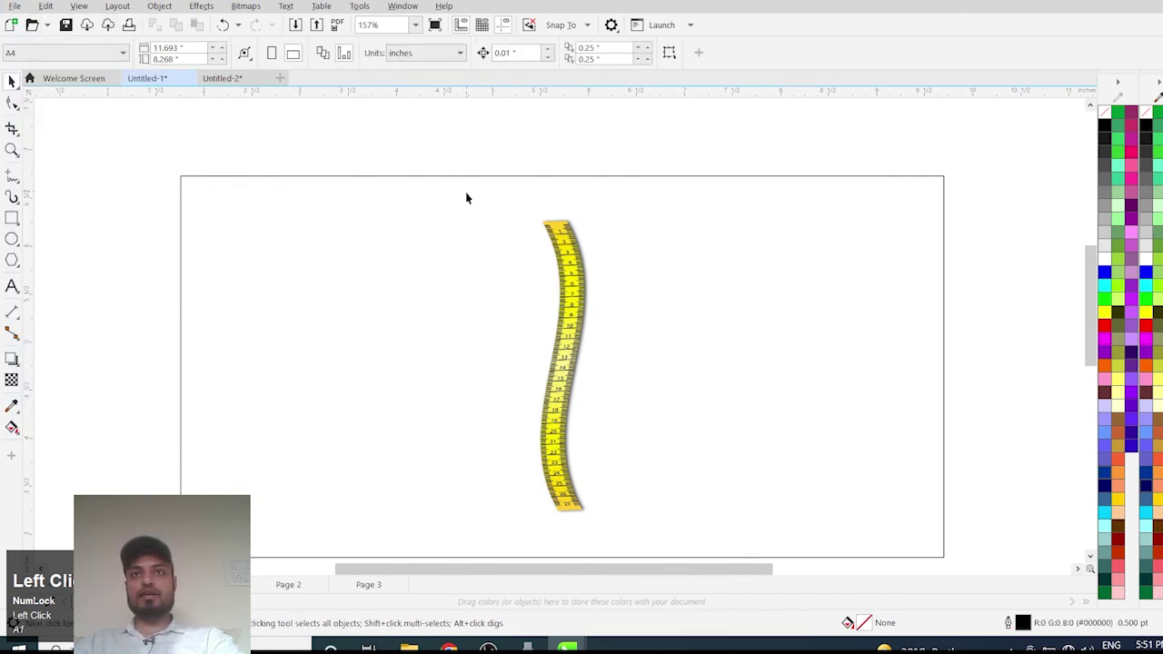
Step: Examine the document properties, including page, color, graphic object, bitmap, style, effect and fill details, and close them without changes
{"action": "scroll", "coordinate": [466, 198], "scroll_direction": "down", "scroll_amount": 5}
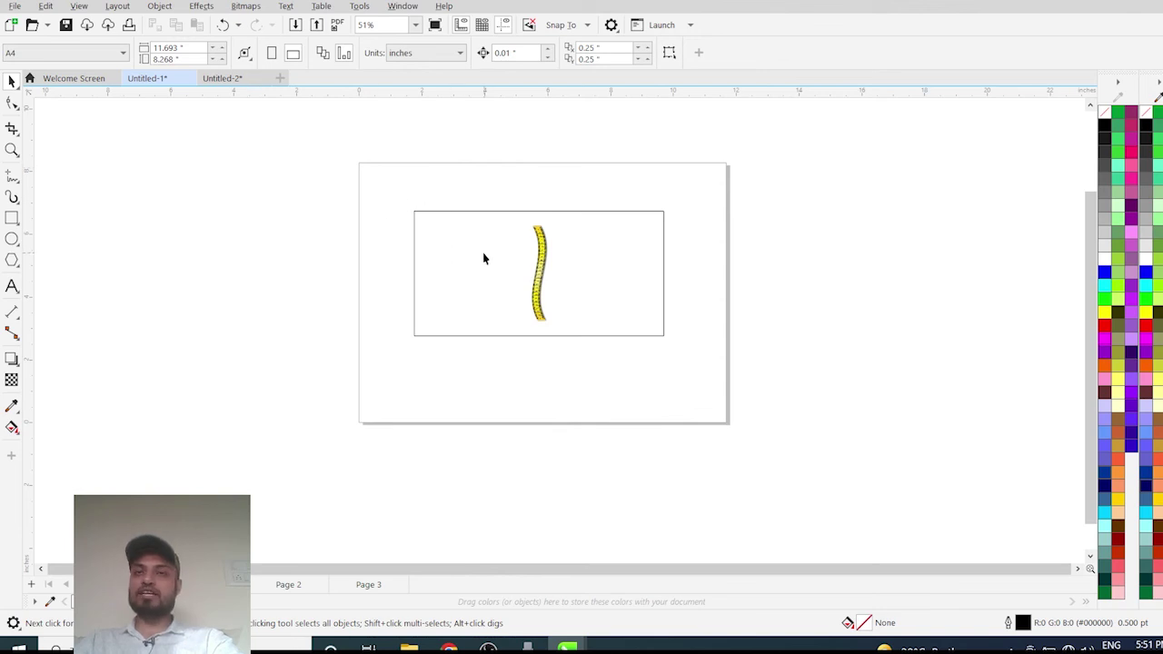
{"action": "left_click", "coordinate": [14, 6]}
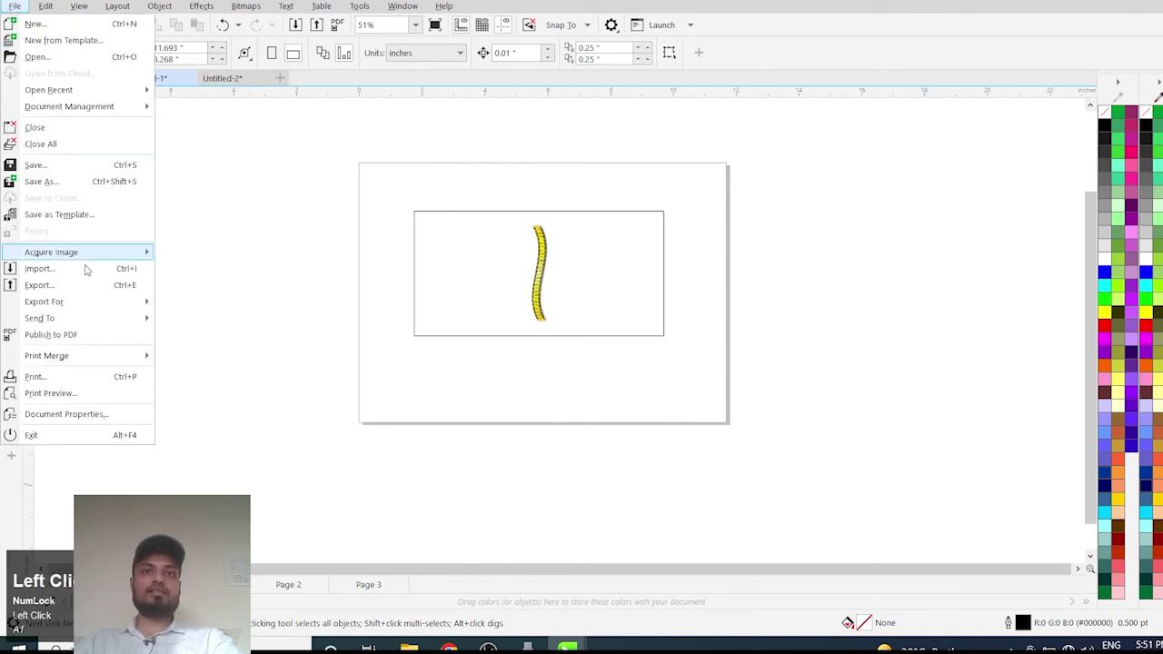
{"action": "left_click", "coordinate": [73, 414]}
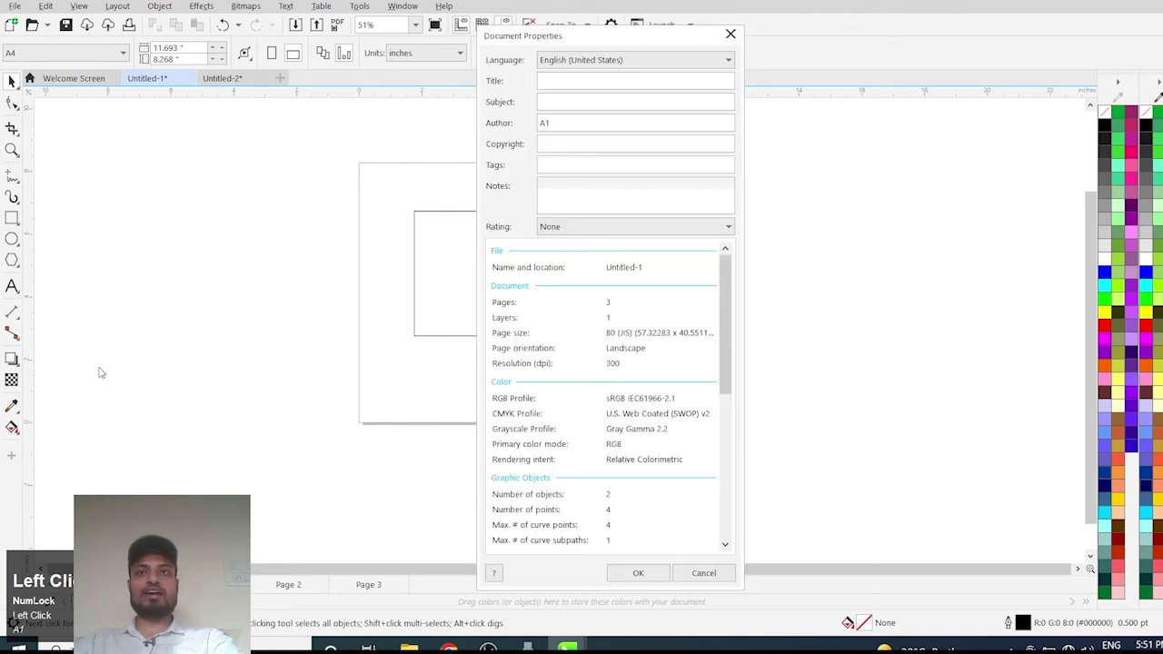
{"action": "left_click_drag", "start_coordinate": [569, 36], "coordinate": [799, 2]}
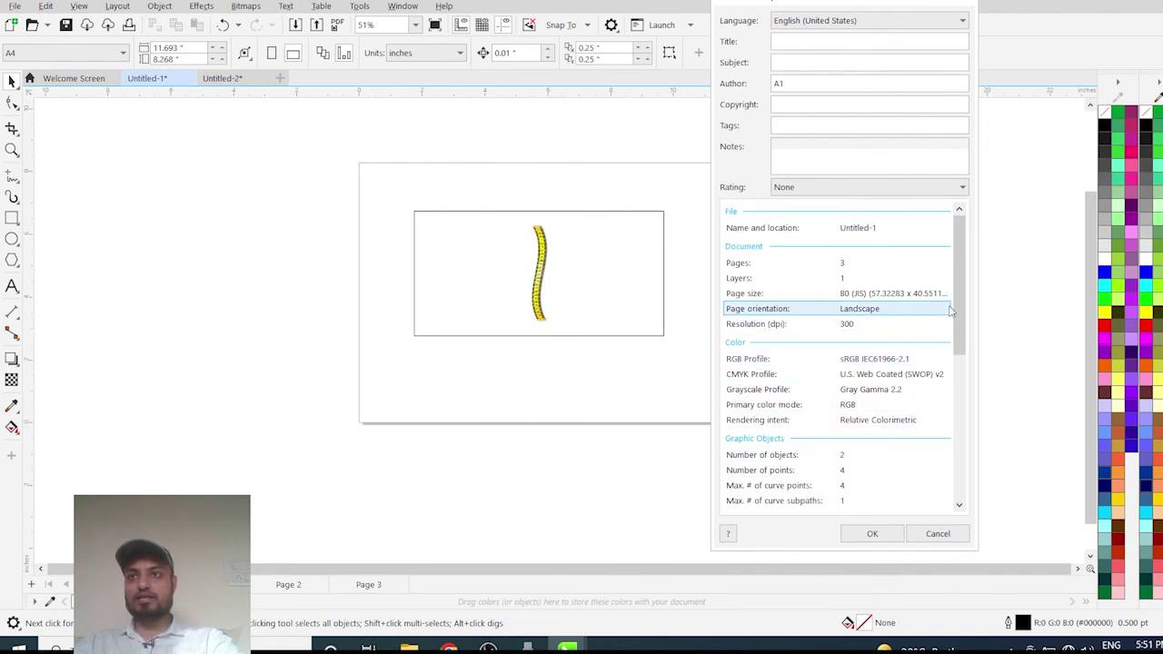
{"action": "left_click_drag", "start_coordinate": [955, 310], "coordinate": [964, 397]}
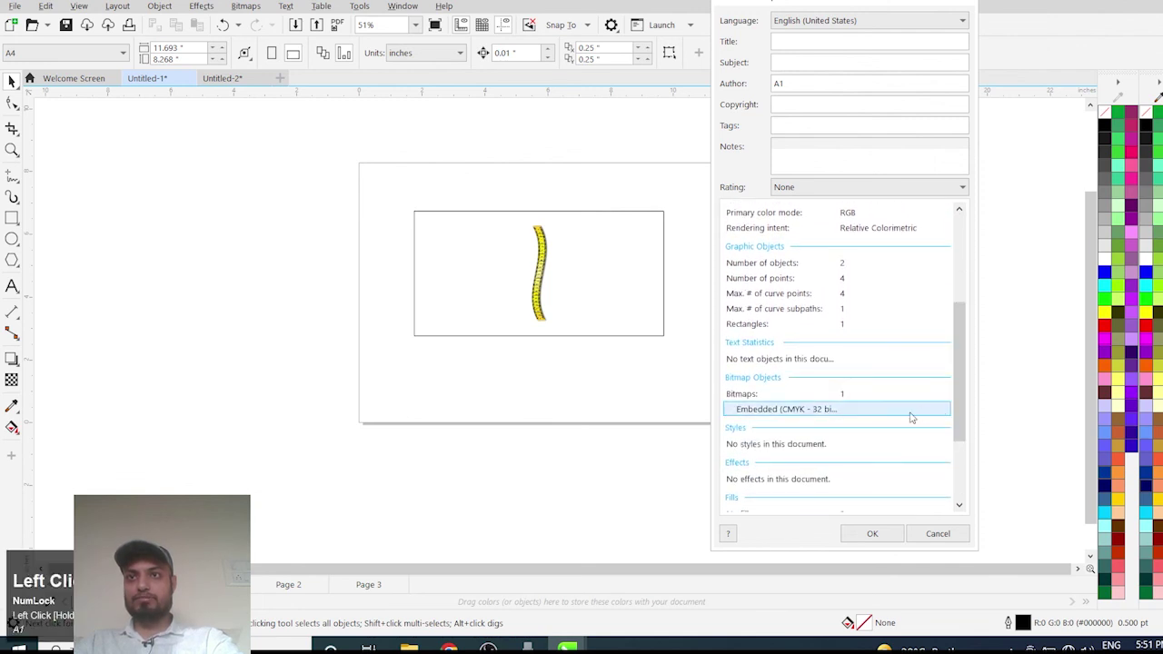
{"action": "left_click", "coordinate": [795, 414]}
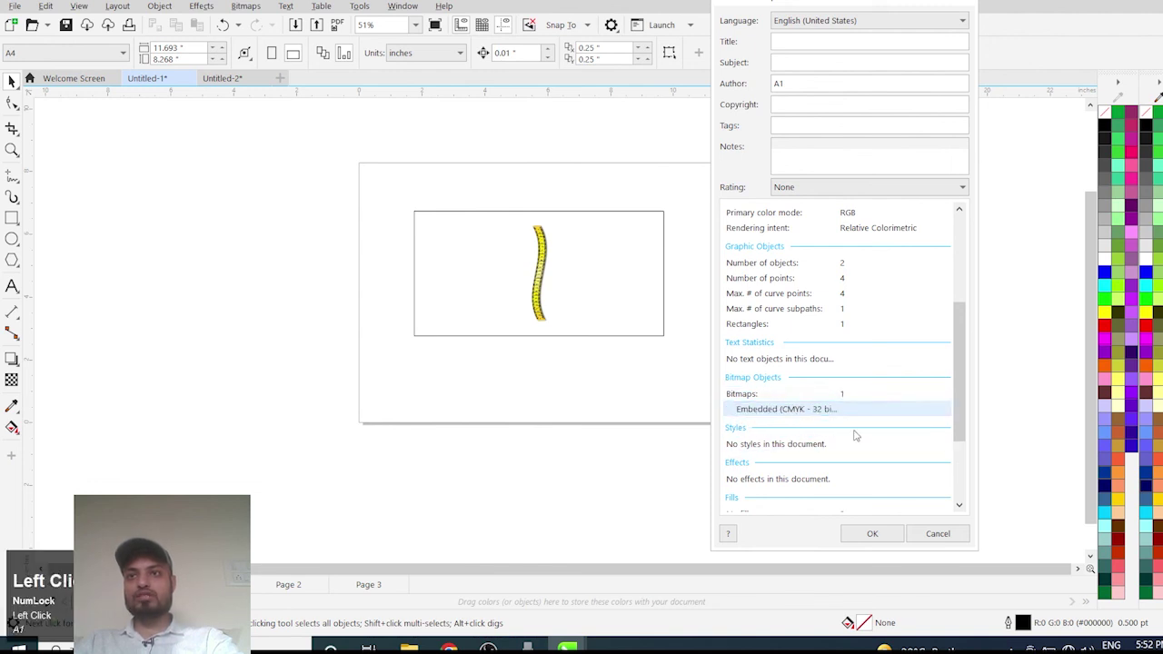
{"action": "left_click_drag", "start_coordinate": [960, 388], "coordinate": [961, 408]}
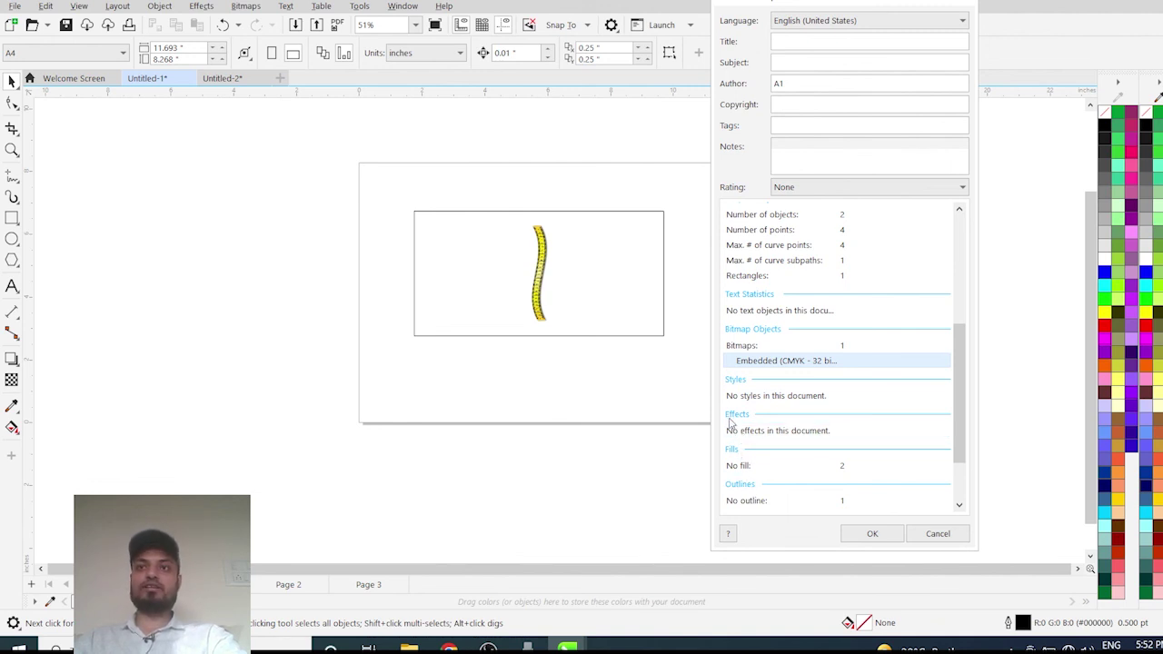
{"action": "left_click", "coordinate": [966, 4]}
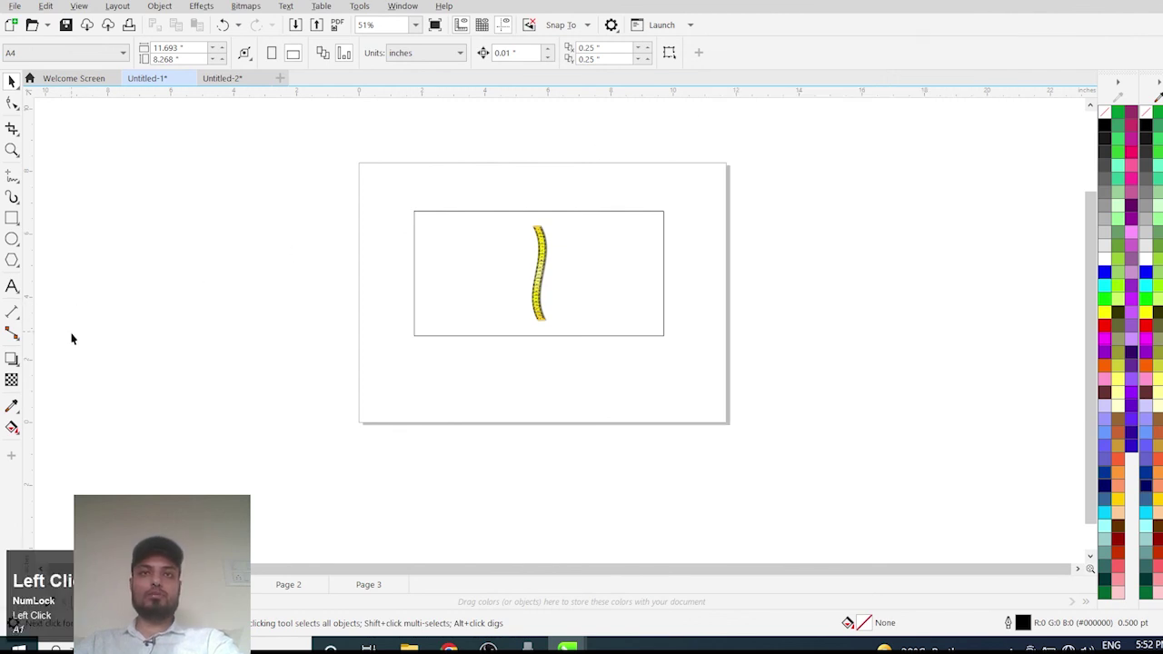
Step: Try a drop shadow on the rectangle around the measuring tape, first from its edge and again from its center, and undo it
{"action": "left_click", "coordinate": [12, 359]}
{"action": "scroll", "coordinate": [477, 296], "scroll_direction": "up", "scroll_amount": 1}
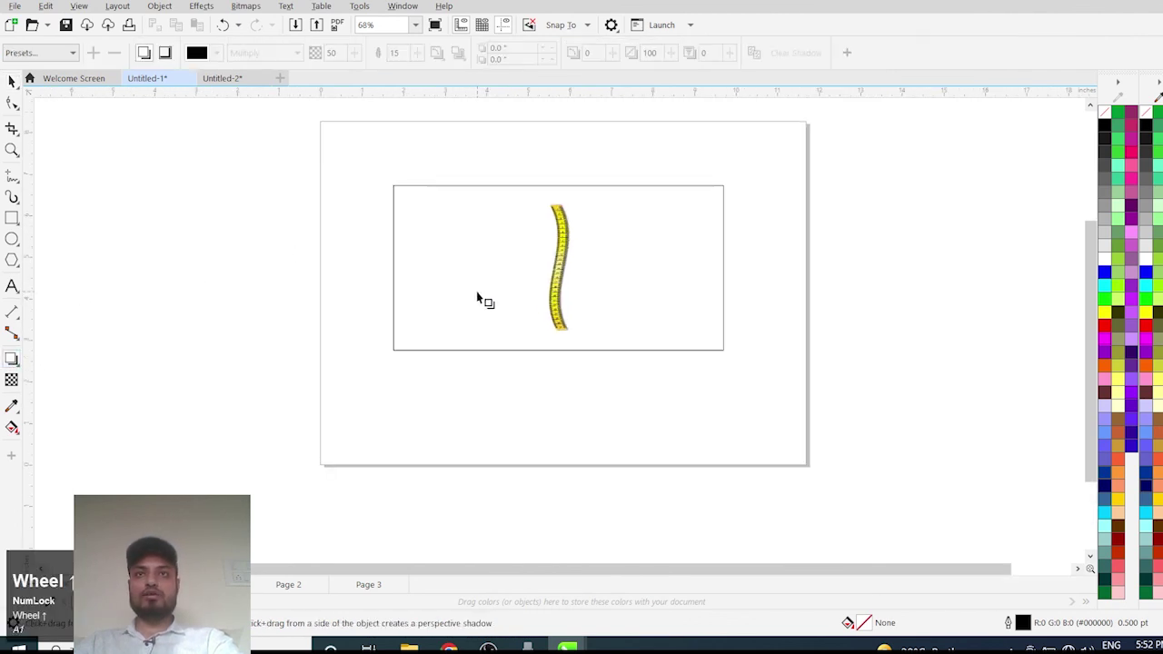
{"action": "left_click_drag", "start_coordinate": [537, 314], "coordinate": [568, 317]}
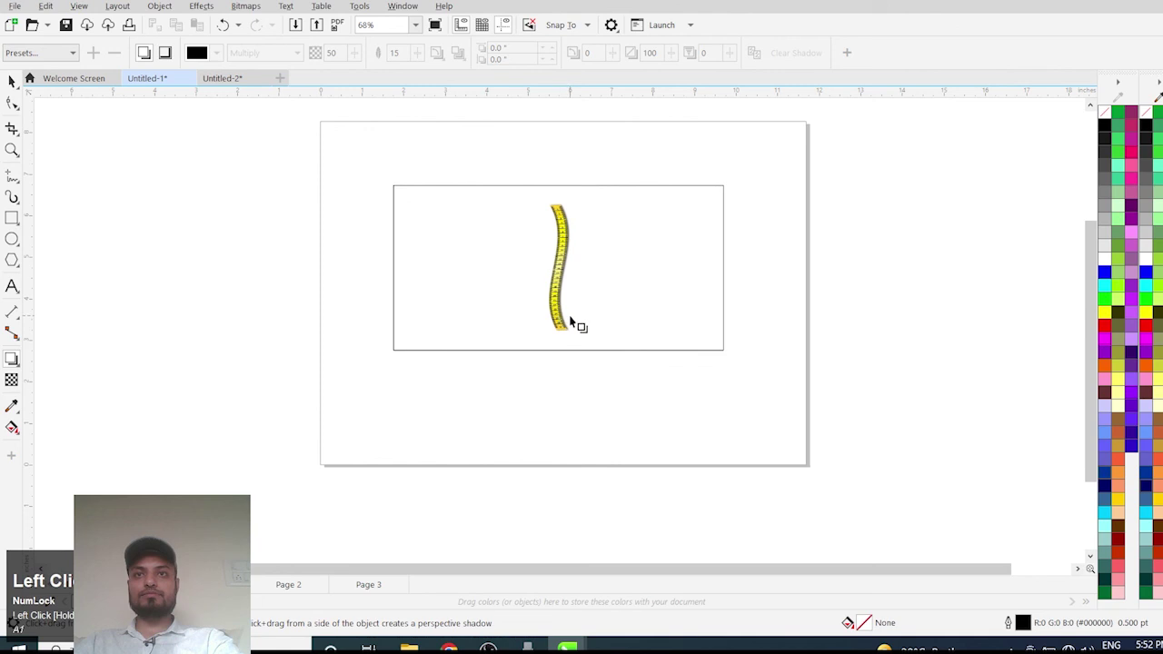
{"action": "left_click", "coordinate": [396, 209]}
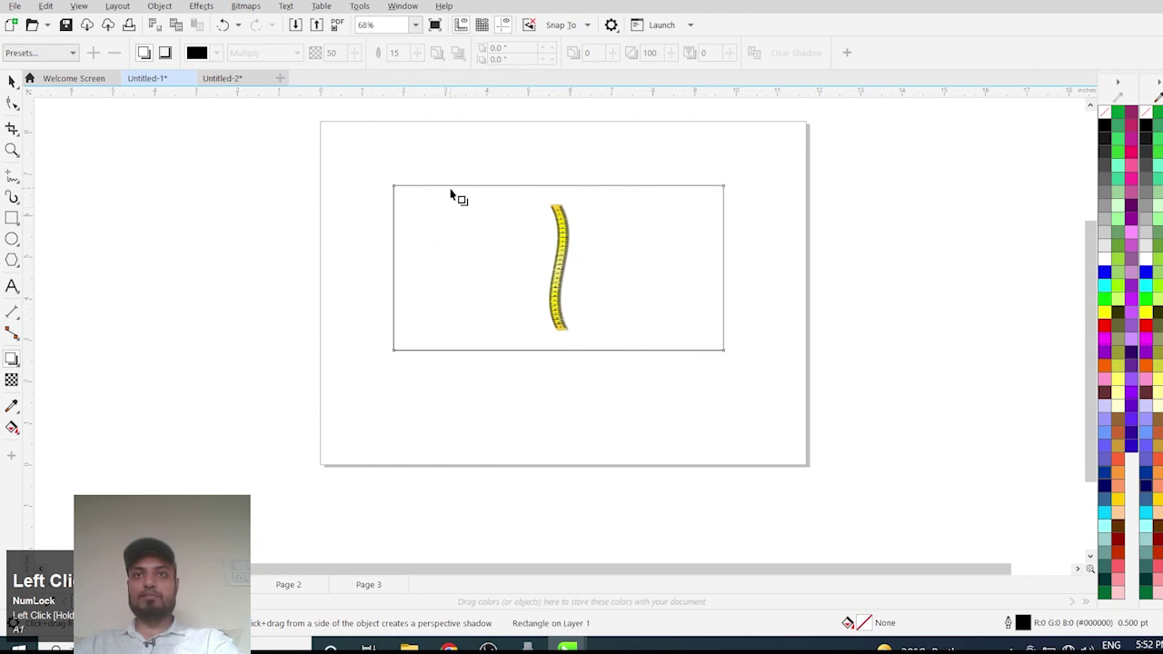
{"action": "left_click_drag", "start_coordinate": [392, 265], "coordinate": [808, 268]}
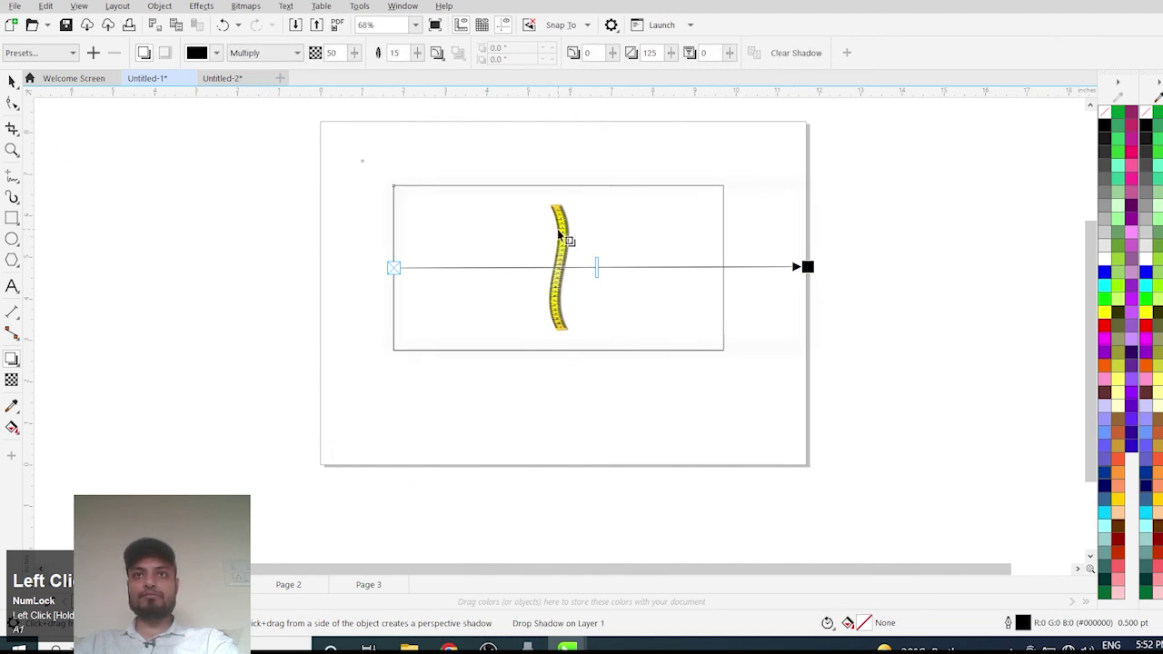
{"action": "left_click_drag", "start_coordinate": [558, 267], "coordinate": [485, 271]}
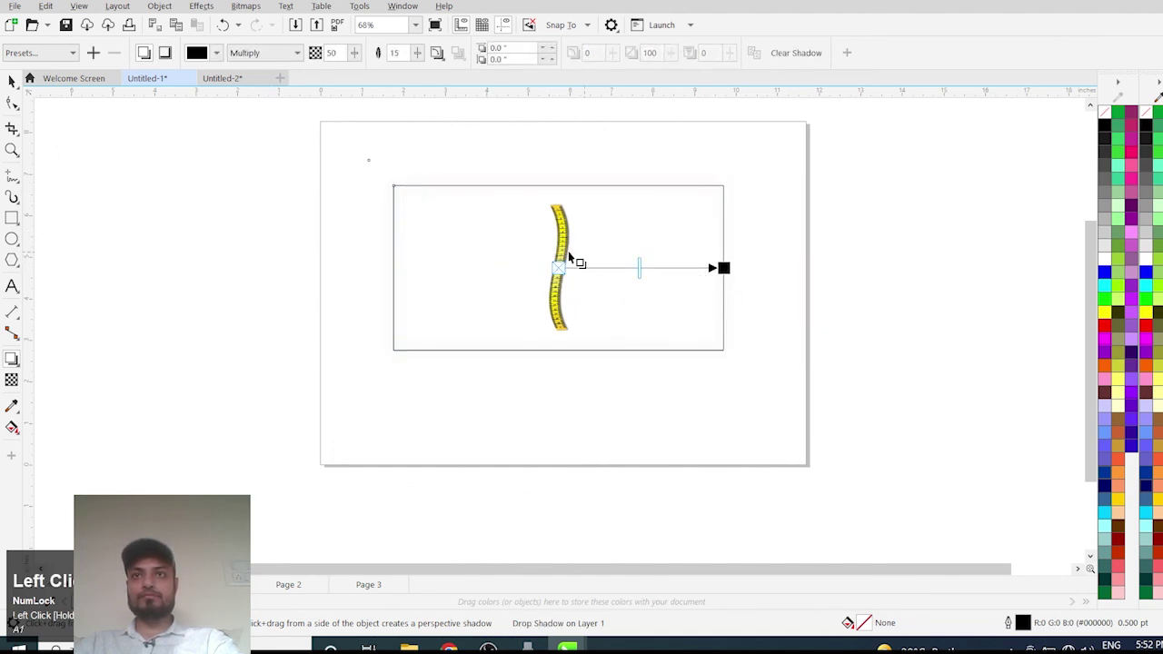
{"action": "left_click", "coordinate": [12, 82]}
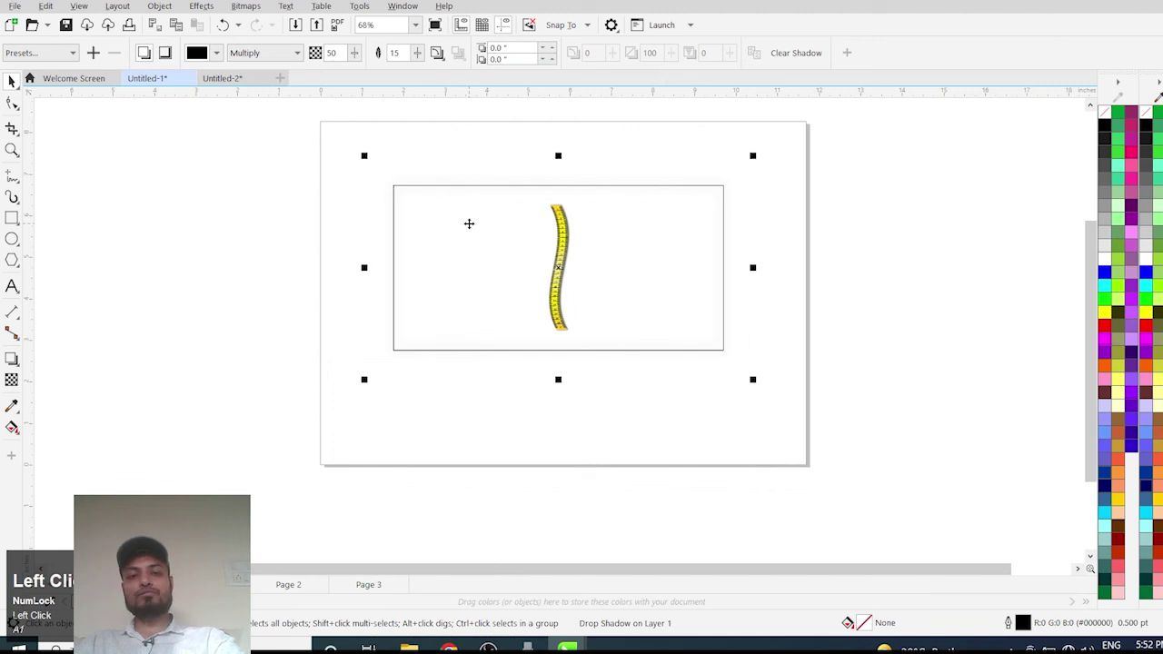
{"action": "key", "text": "ctrl+z"}
{"action": "left_click", "coordinate": [405, 189]}
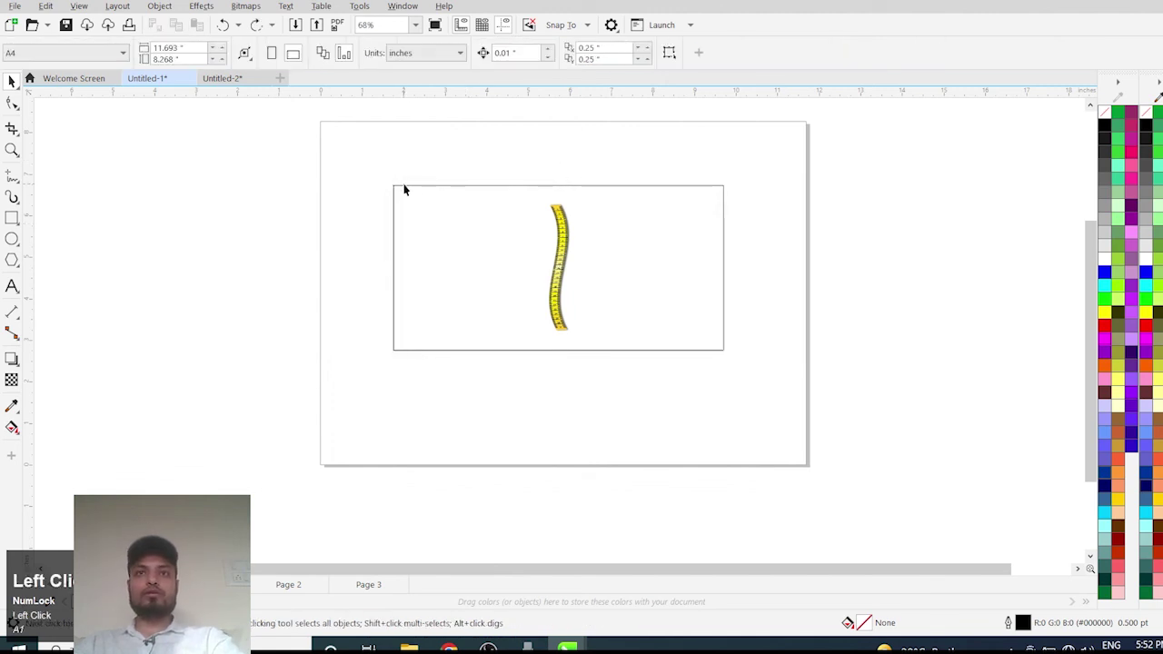
Step: With the rectangle selected, review the document properties from file details to outlines and Corel content, close them and deselect the rectangle
{"action": "left_click", "coordinate": [403, 192]}
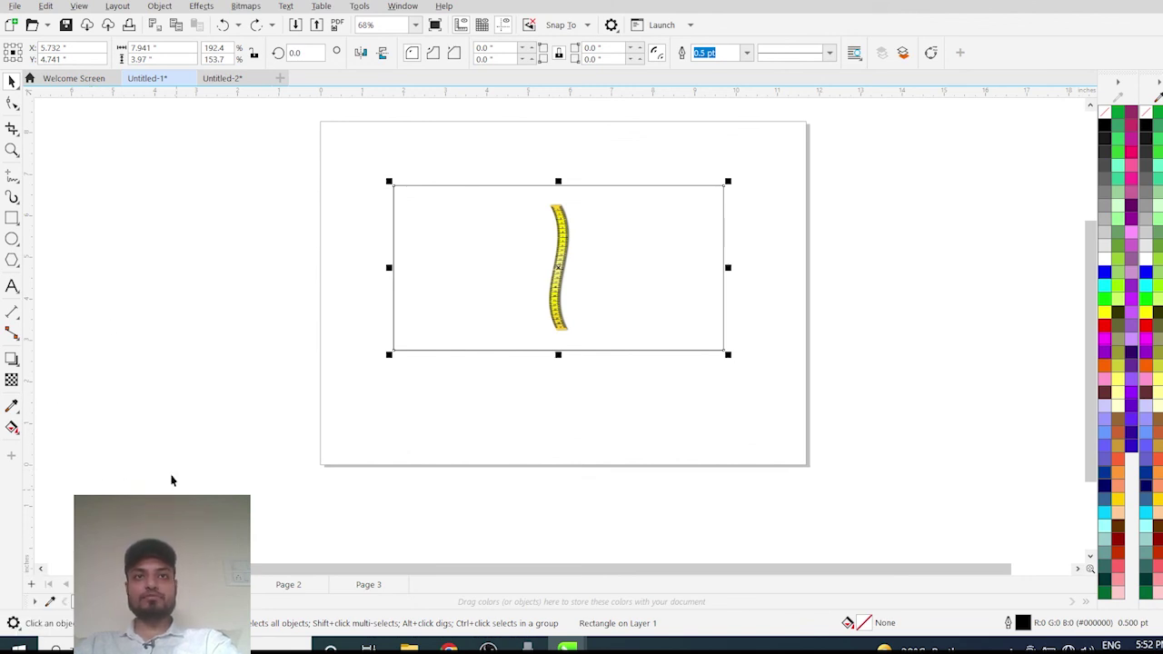
{"action": "left_click", "coordinate": [14, 5]}
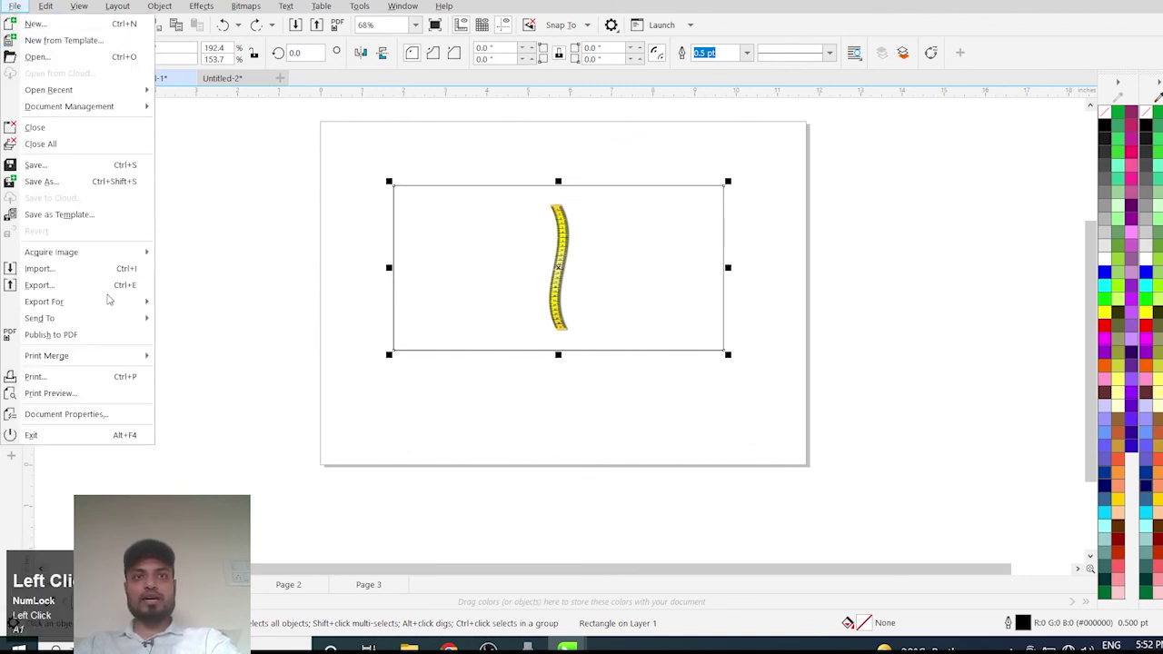
{"action": "left_click", "coordinate": [76, 414]}
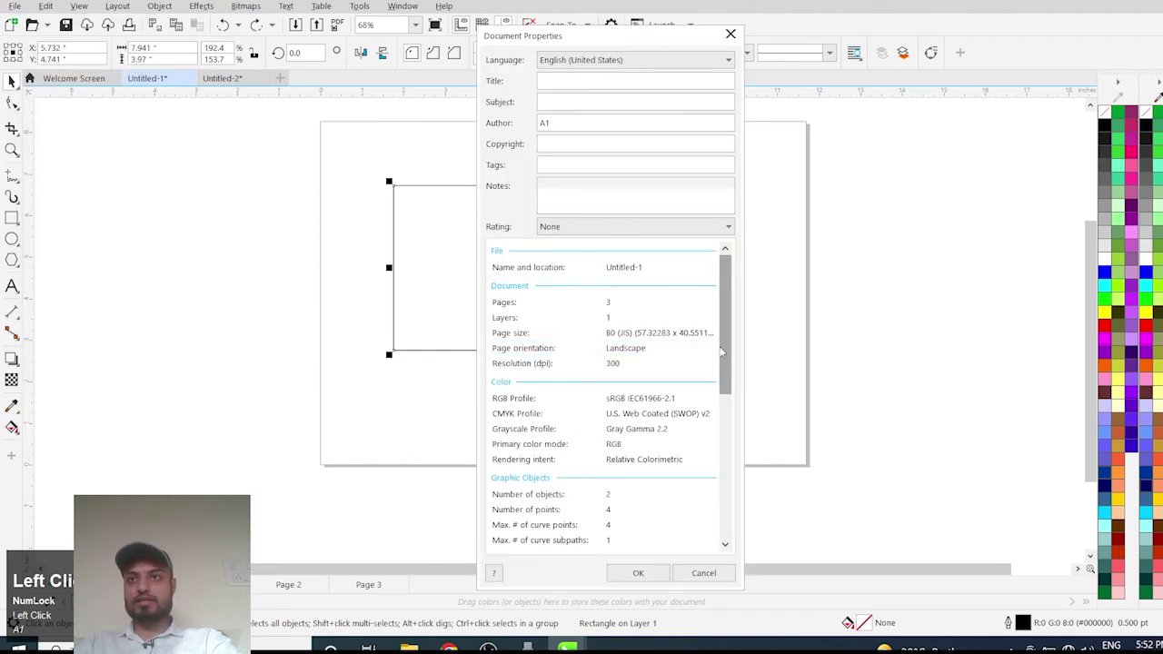
{"action": "left_click_drag", "start_coordinate": [731, 350], "coordinate": [743, 506]}
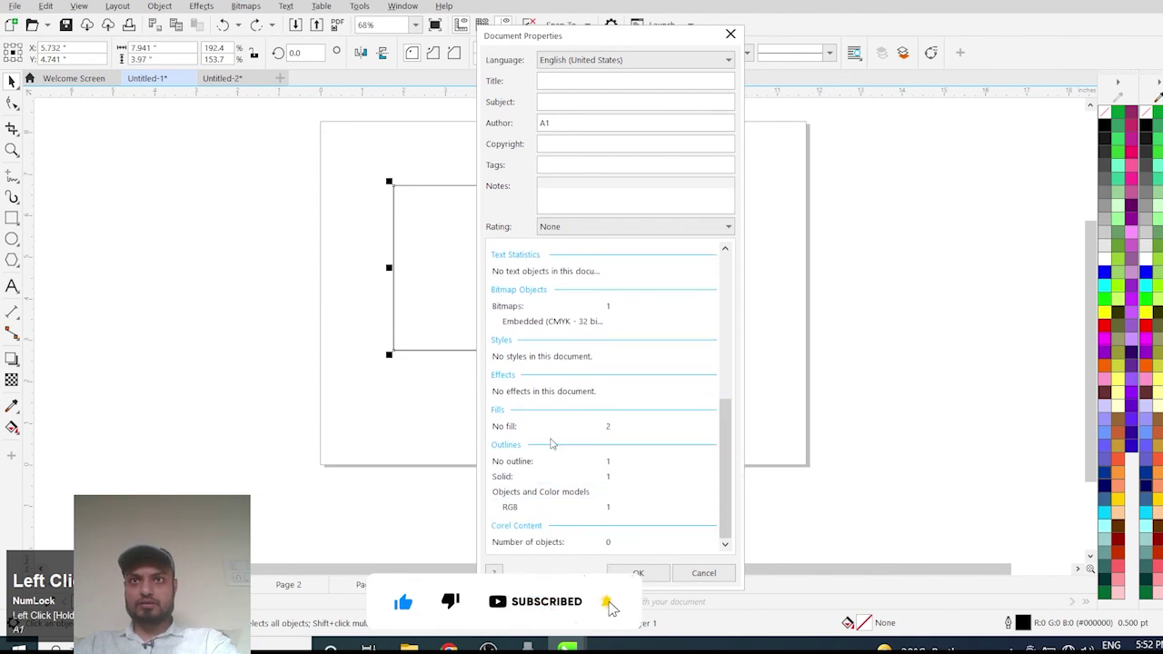
{"action": "left_click", "coordinate": [505, 270]}
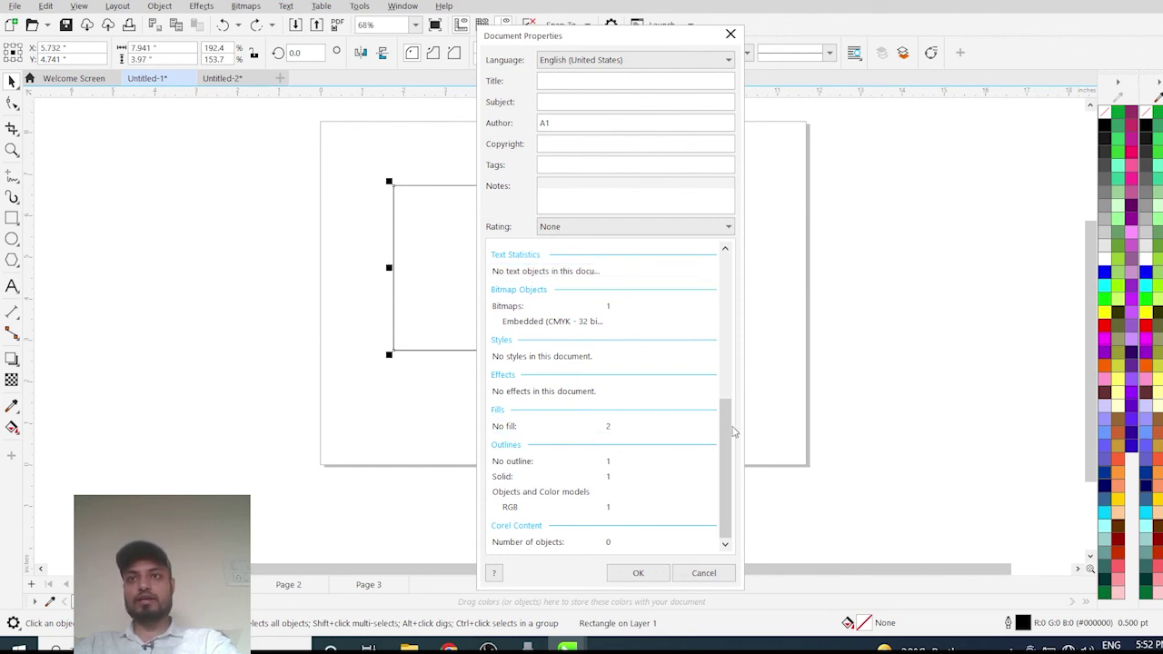
{"action": "left_click_drag", "start_coordinate": [727, 435], "coordinate": [724, 285]}
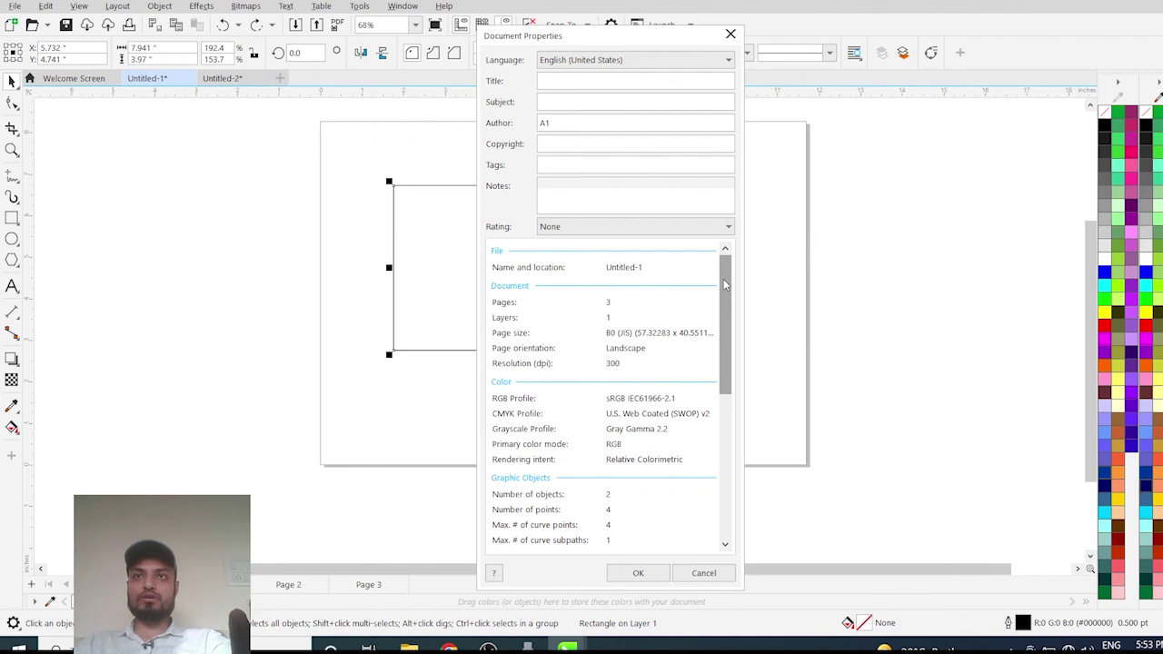
{"action": "left_click", "coordinate": [730, 34]}
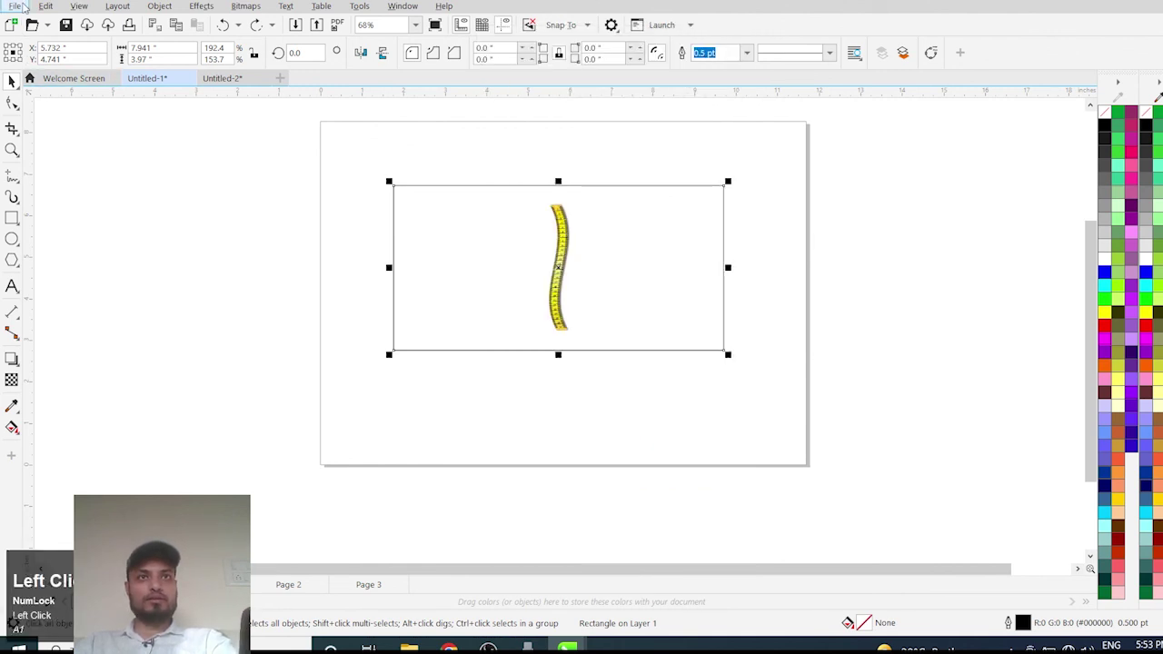
{"action": "left_click", "coordinate": [20, 6]}
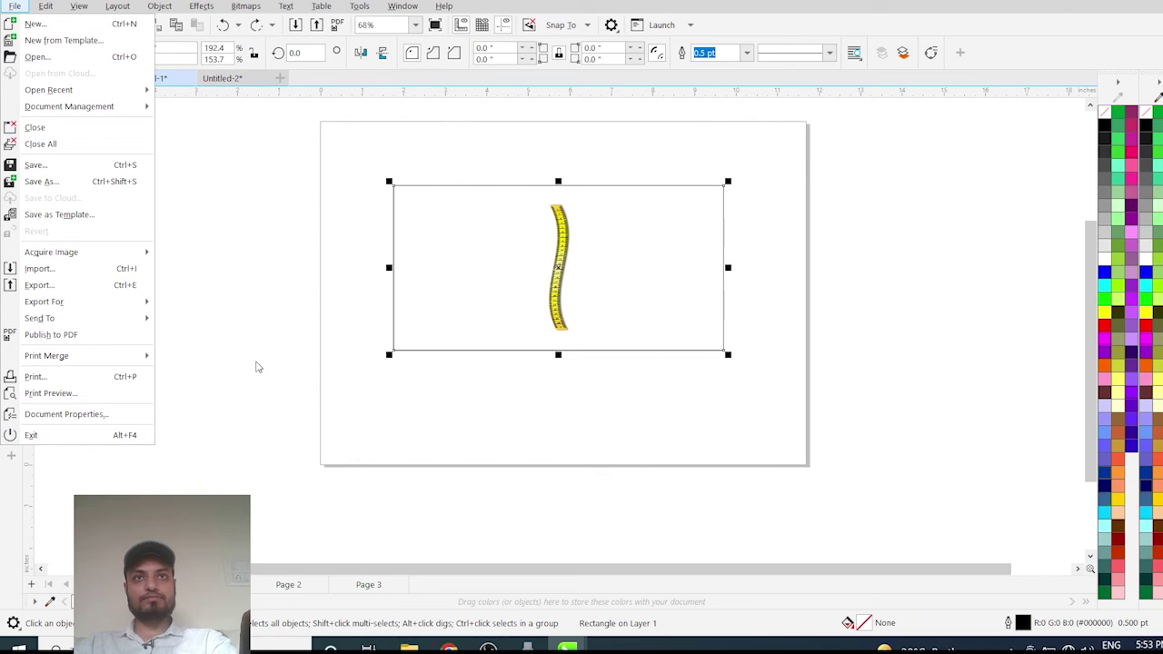
{"action": "left_click", "coordinate": [227, 336]}
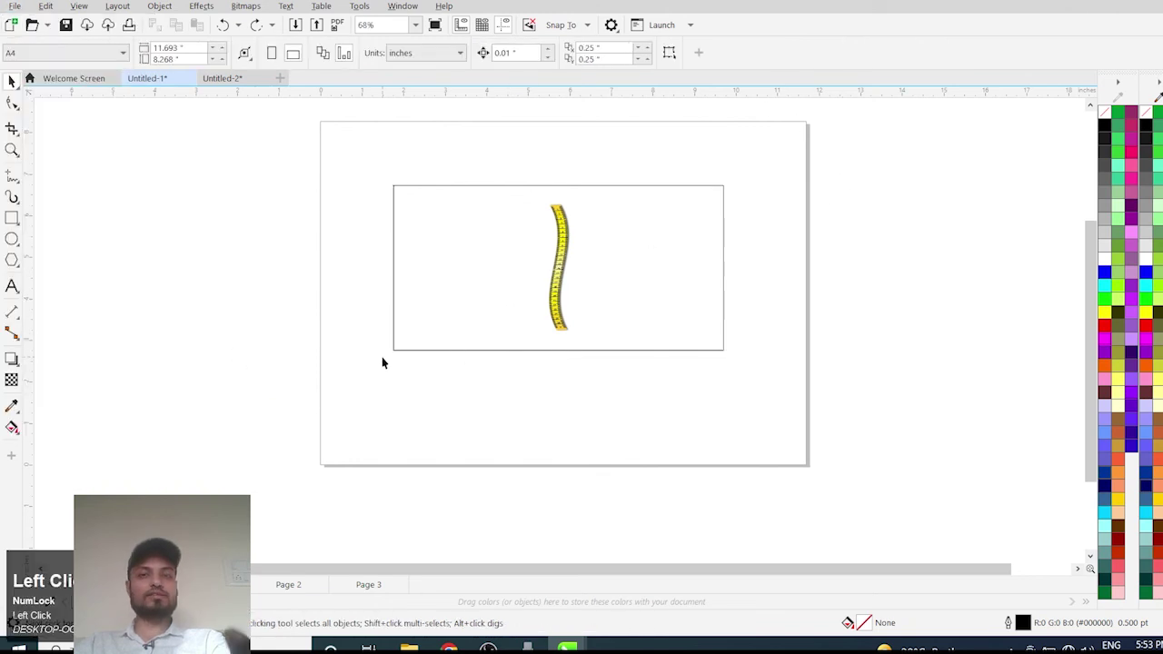